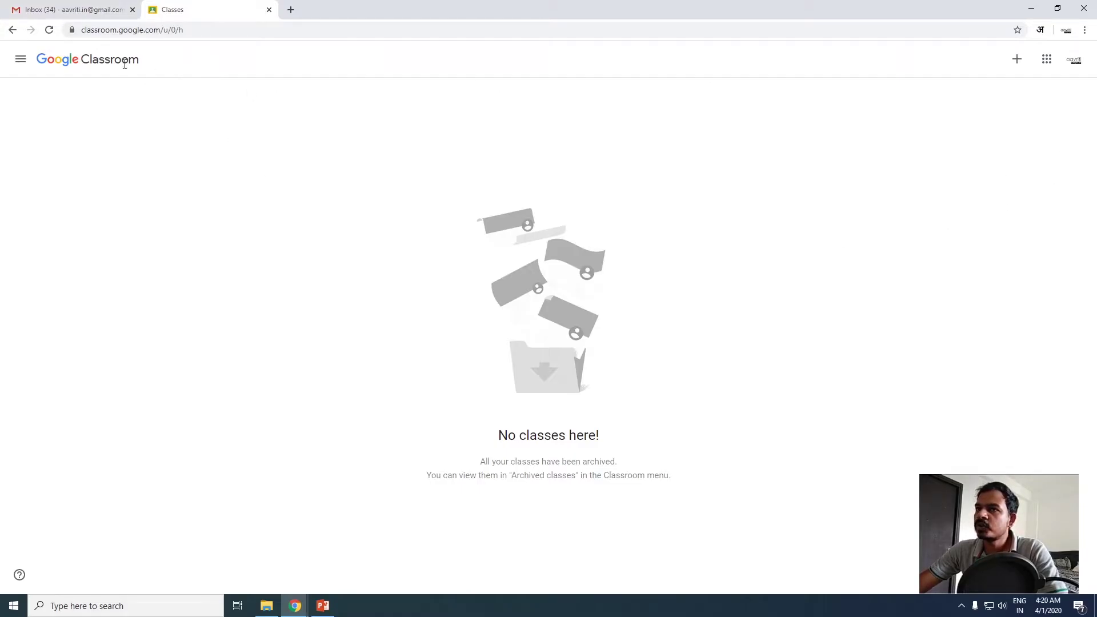
Check the Gmail inbox and the details of the Google account signed in to Classroom.
left_click(77, 12)
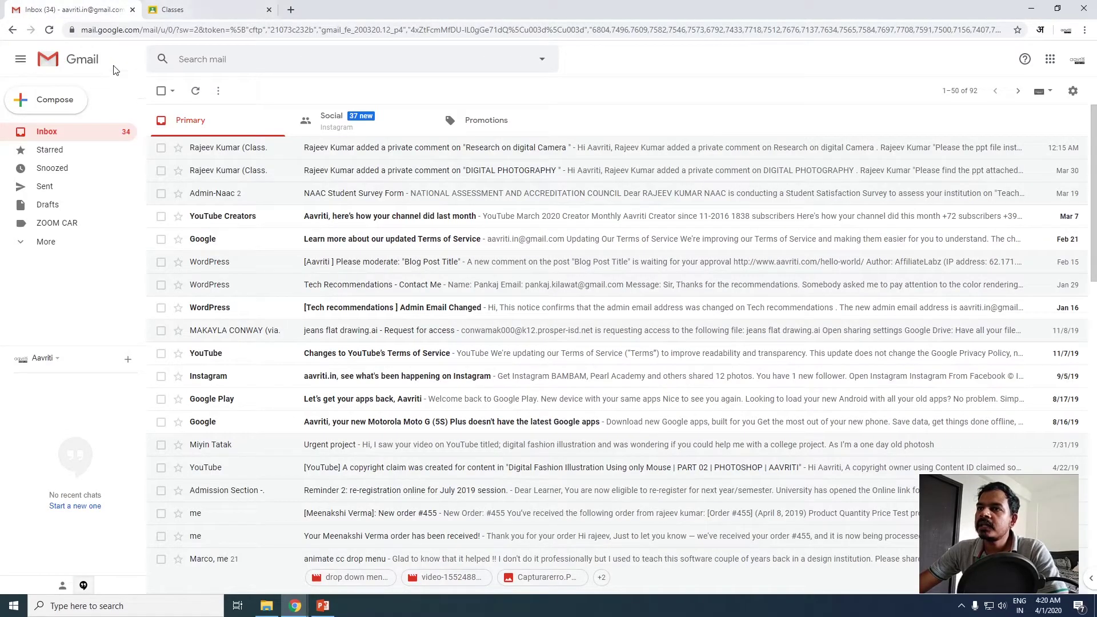
left_click(197, 15)
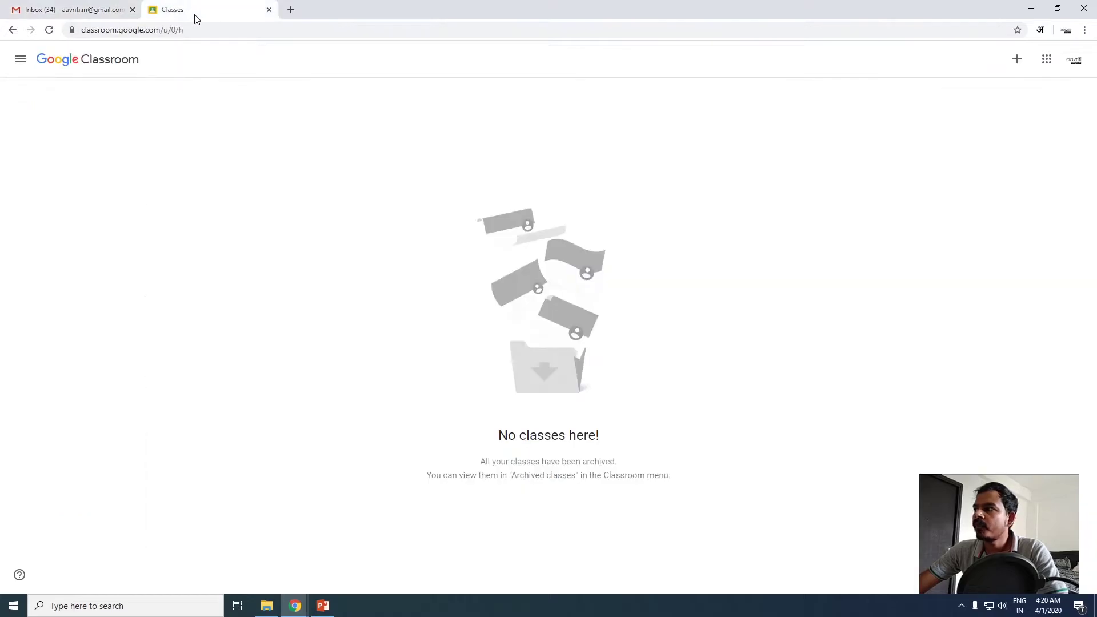
left_click(1075, 62)
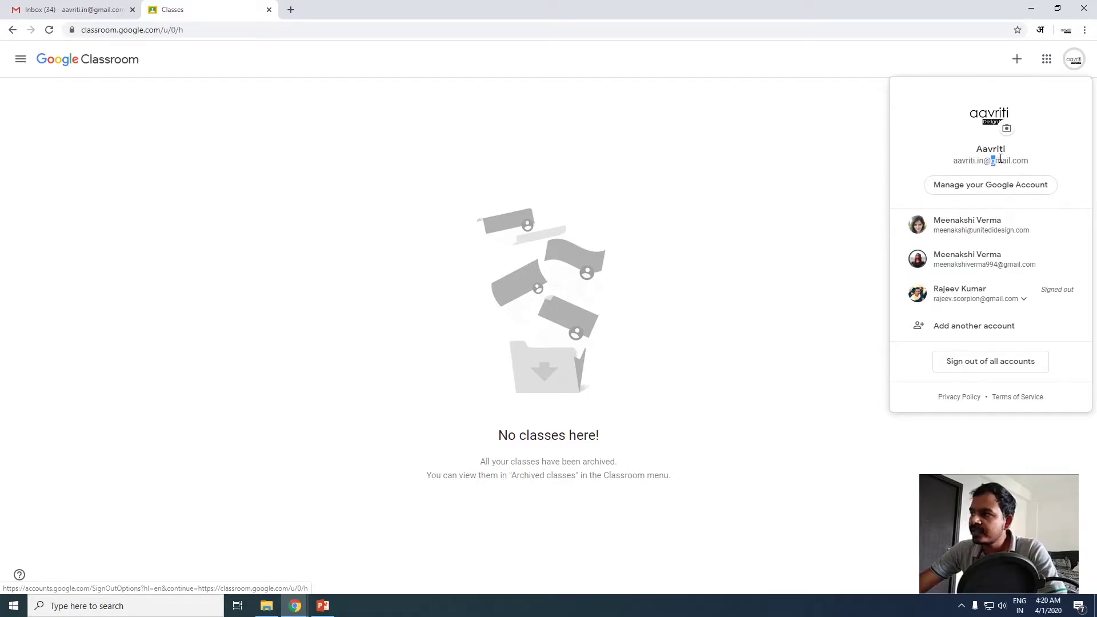
left_click_drag(1000, 160, 1038, 166)
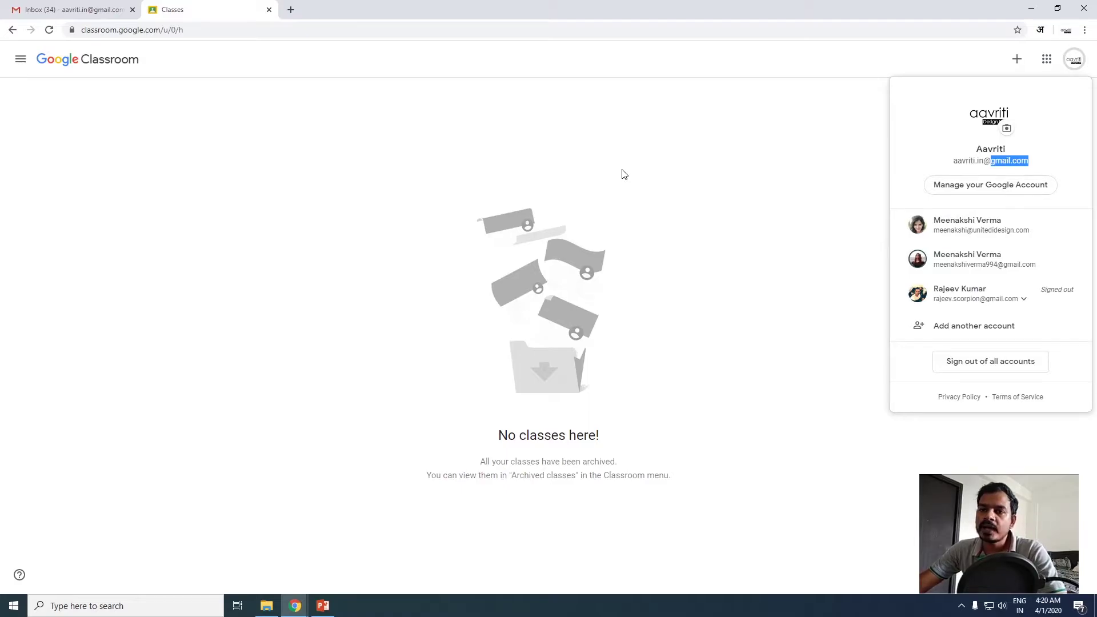
left_click(702, 368)
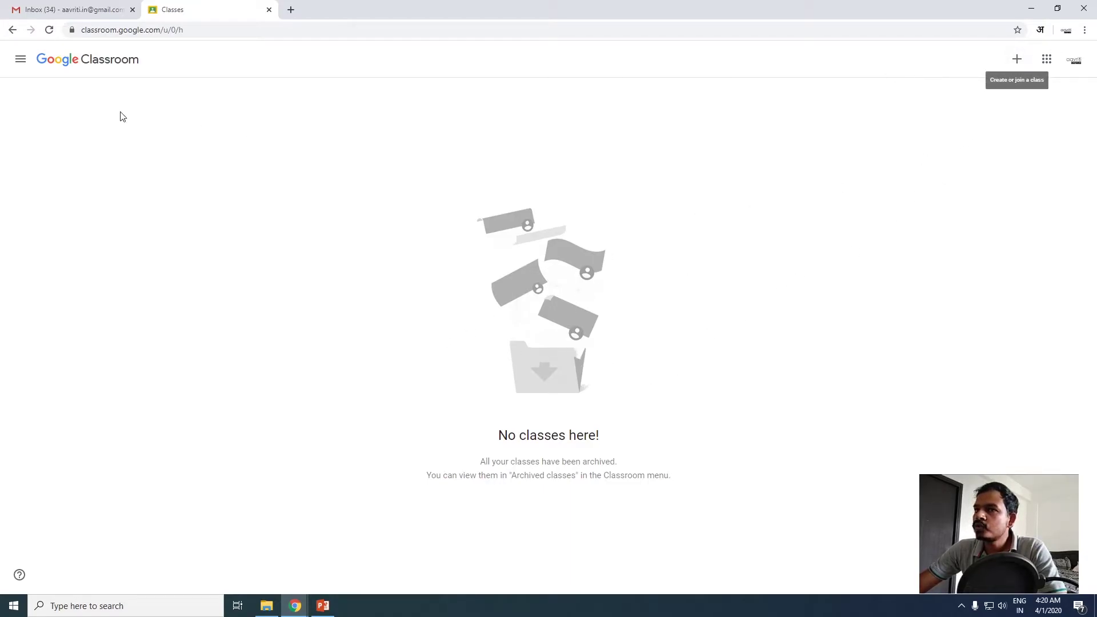
Bring up the create-or-join class choices, and check the primary inbox and signed-in account in the incognito Gmail window.
left_click(1017, 60)
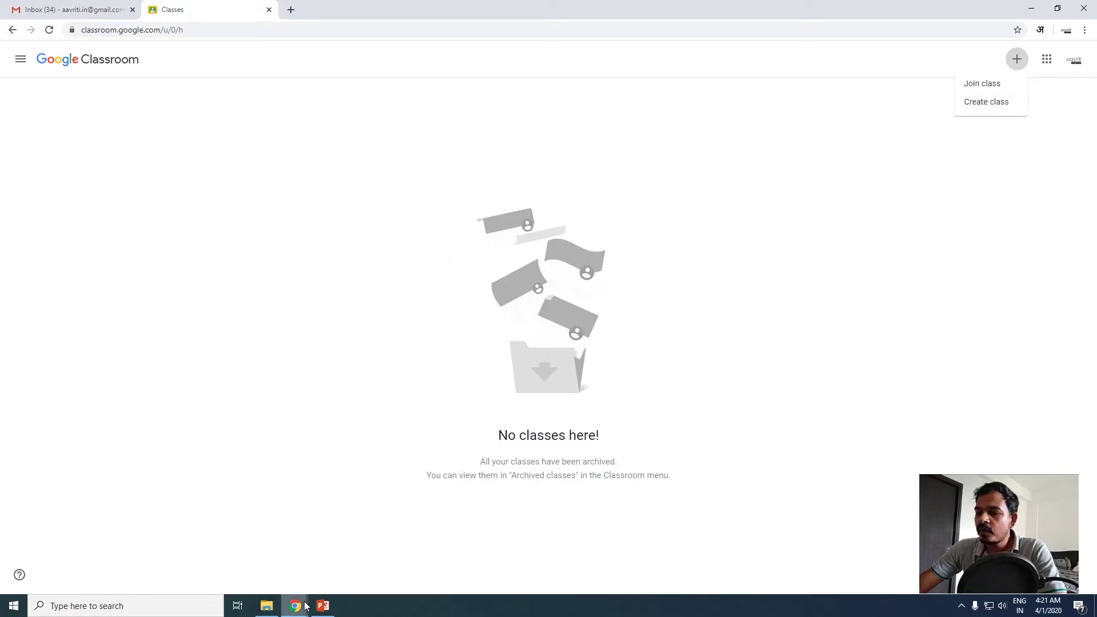
mouse_move(303, 609)
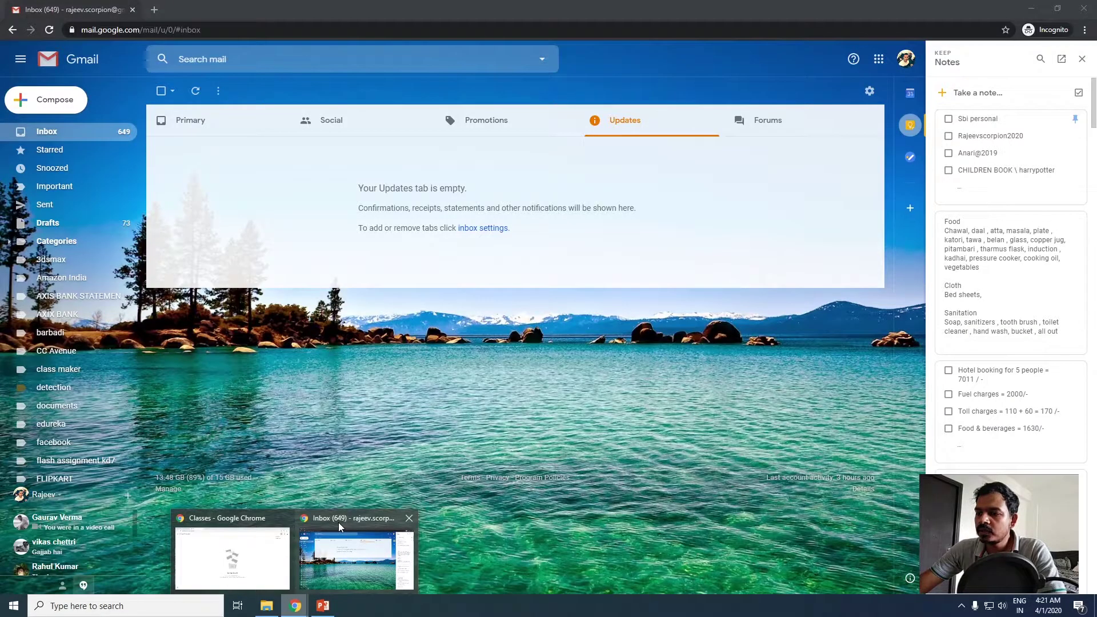
left_click(339, 522)
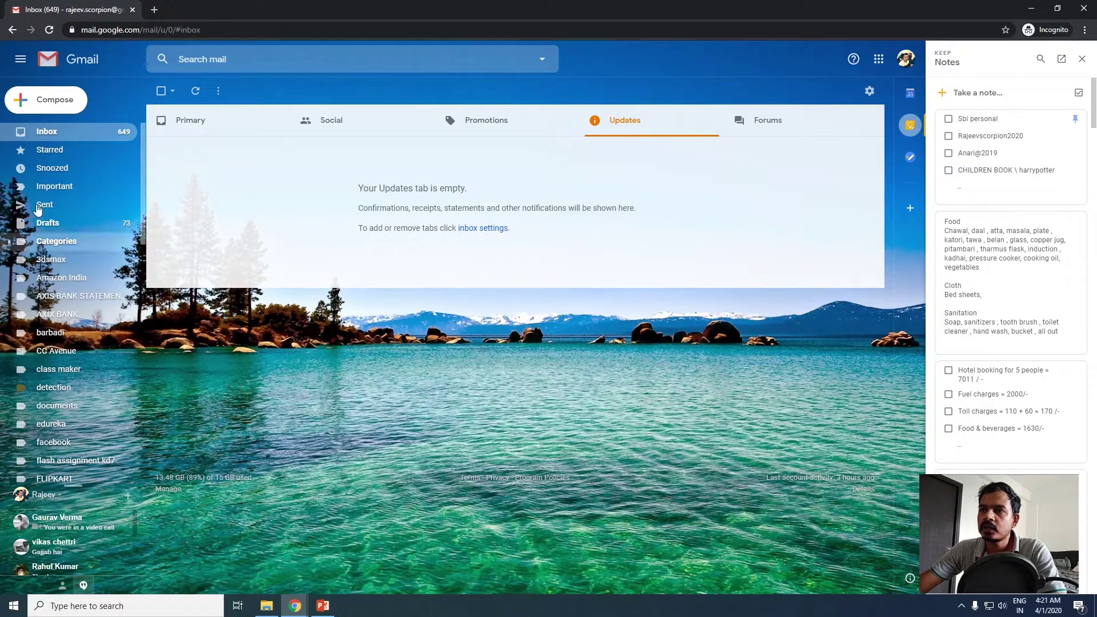
left_click(56, 133)
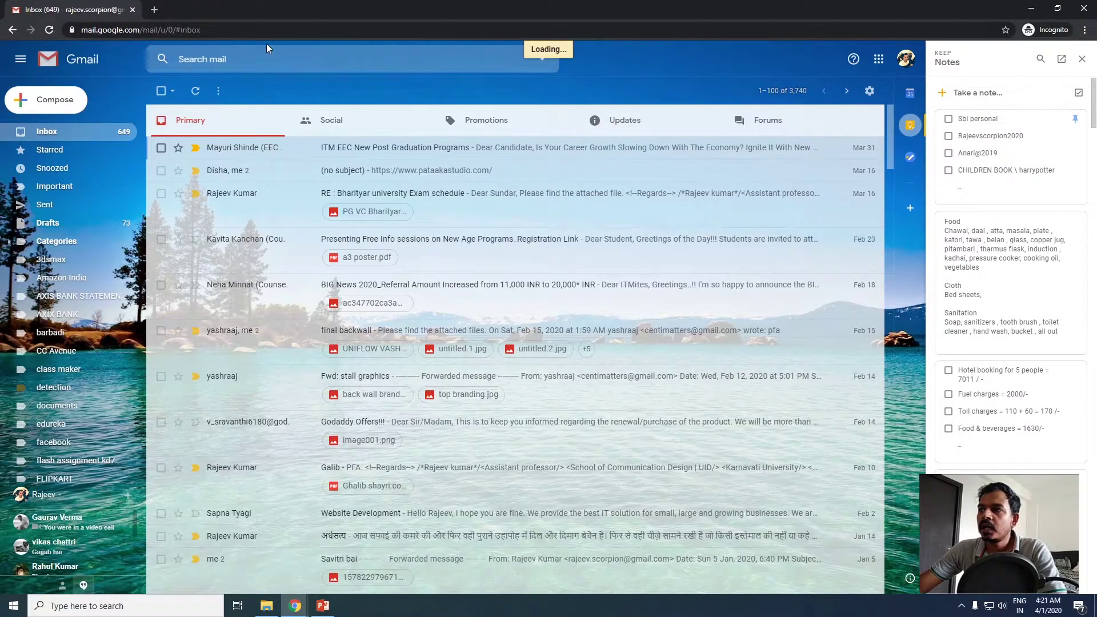
left_click(906, 59)
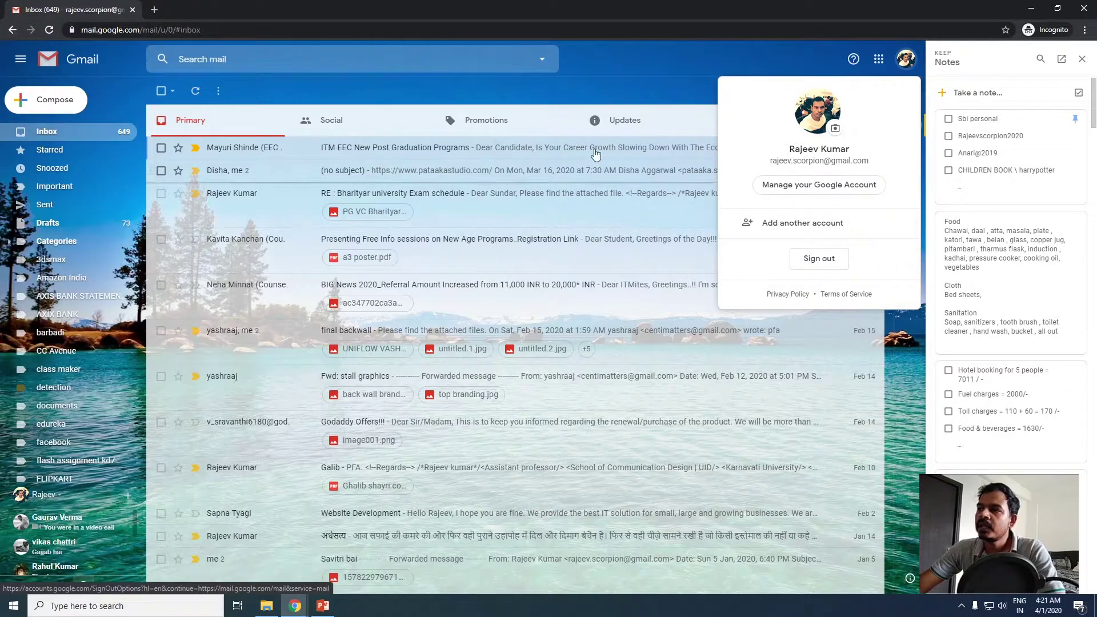
left_click(658, 105)
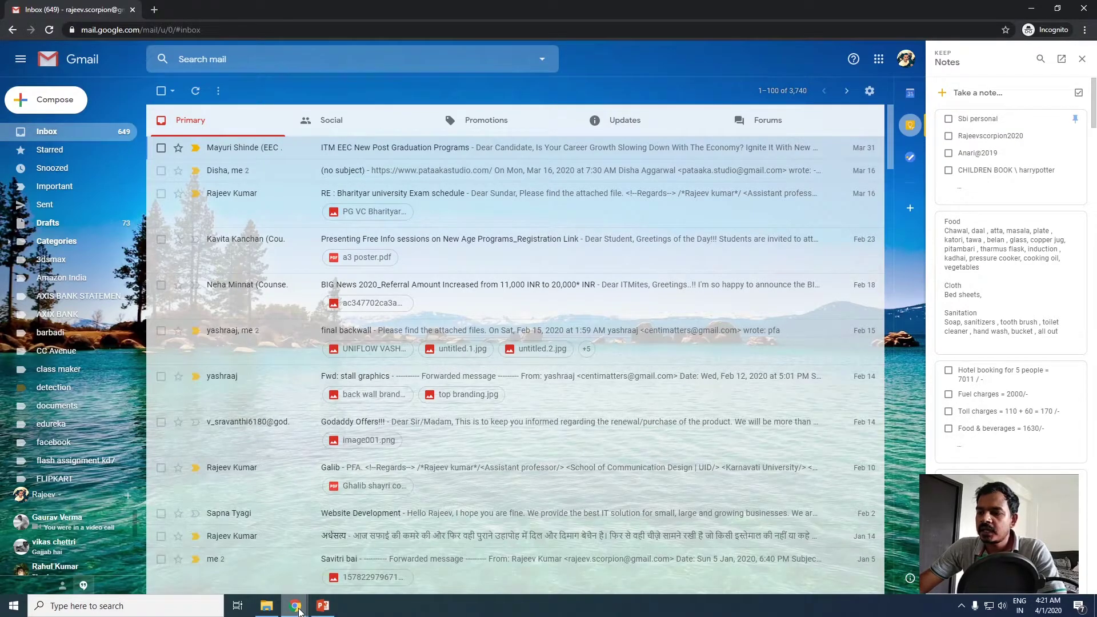
Compare the Google Classroom window with the incognito Gmail window, ending on Classroom.
mouse_move(295, 606)
left_click(259, 579)
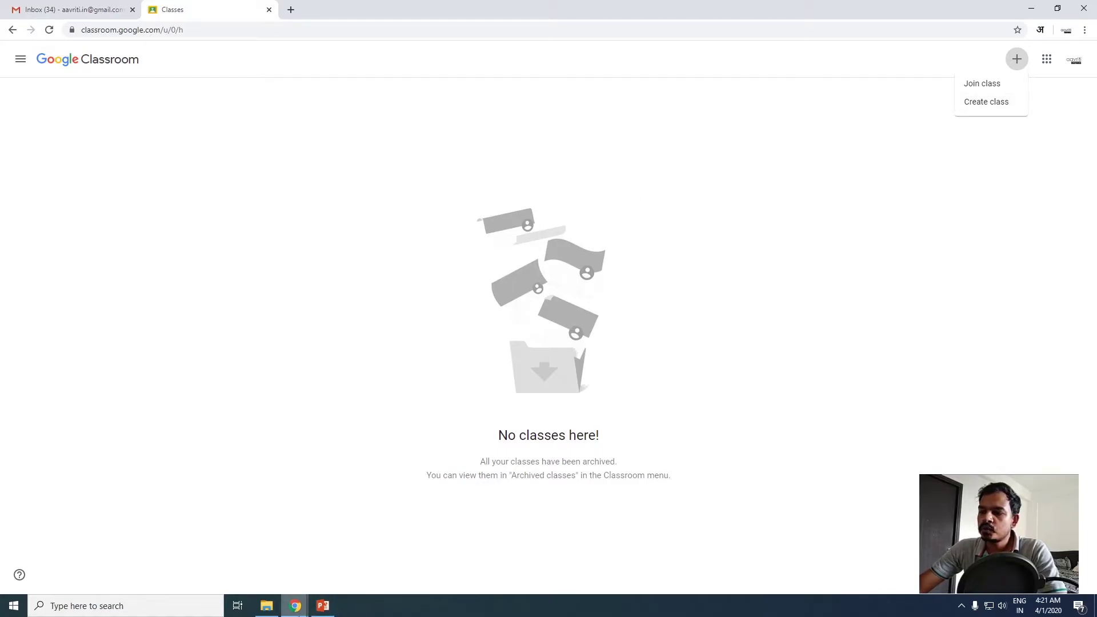
mouse_move(295, 605)
left_click(357, 553)
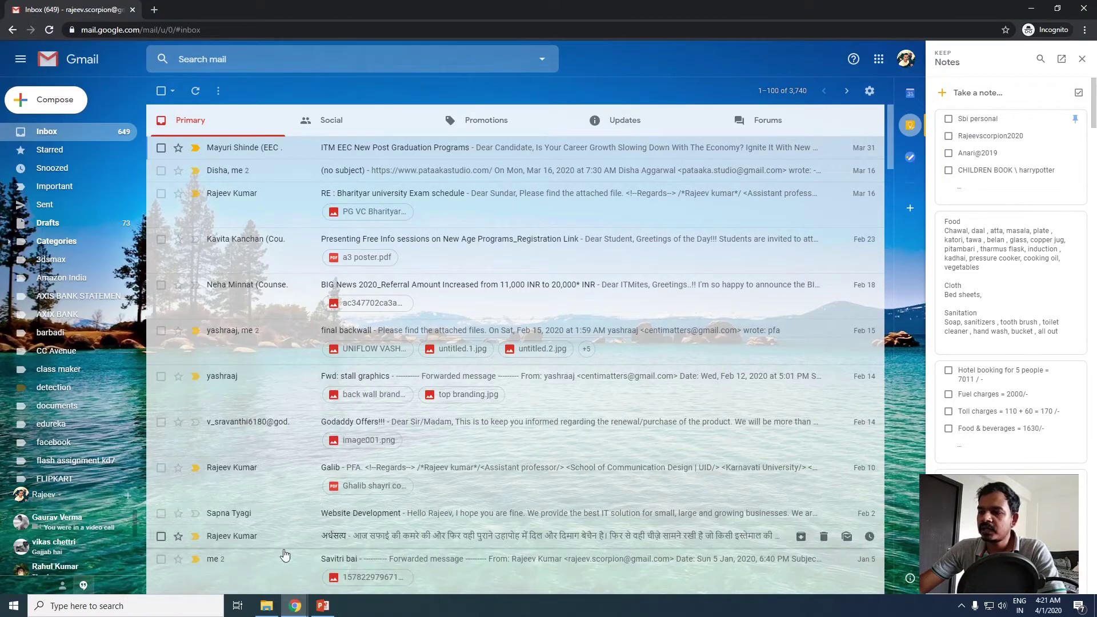
left_click(268, 576)
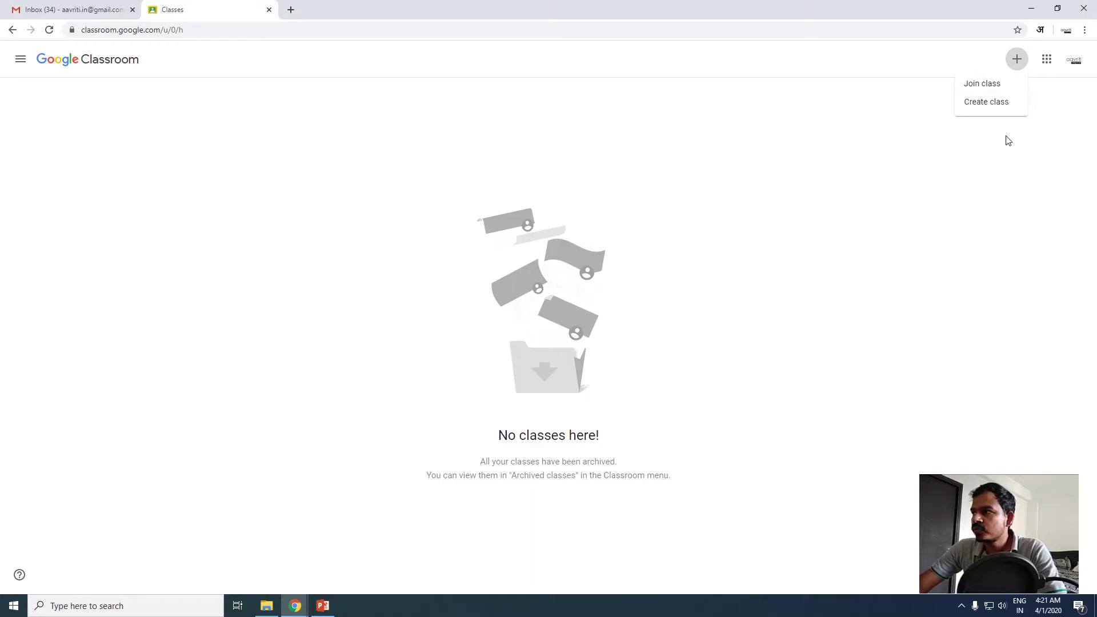
Start creating a class and accept the notice about not using Classroom at a school with students.
left_click(992, 110)
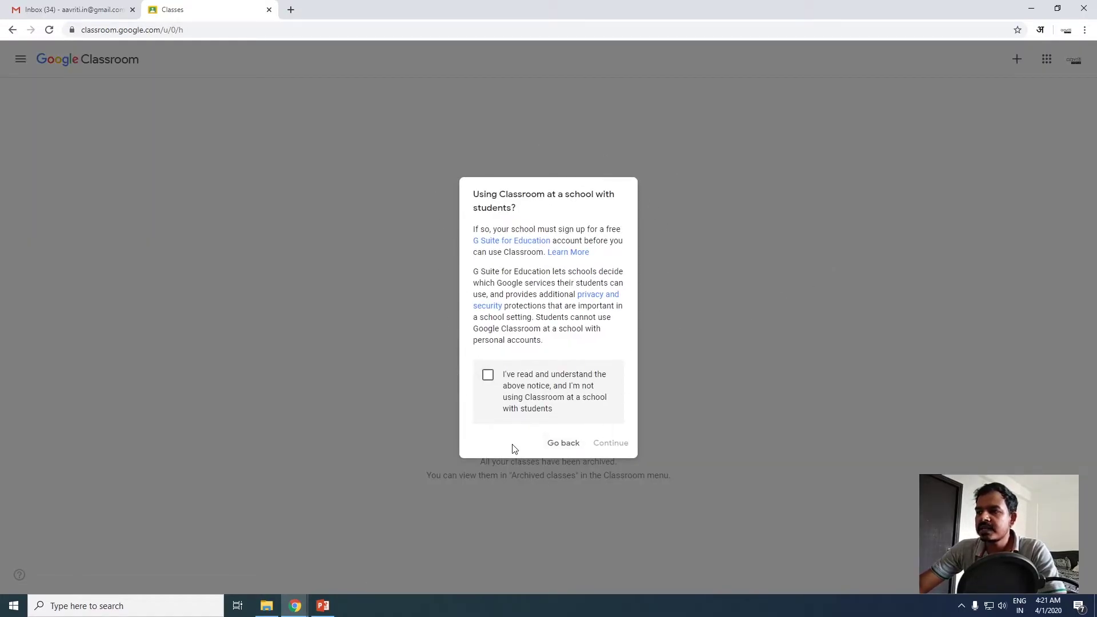
left_click(488, 375)
left_click(610, 442)
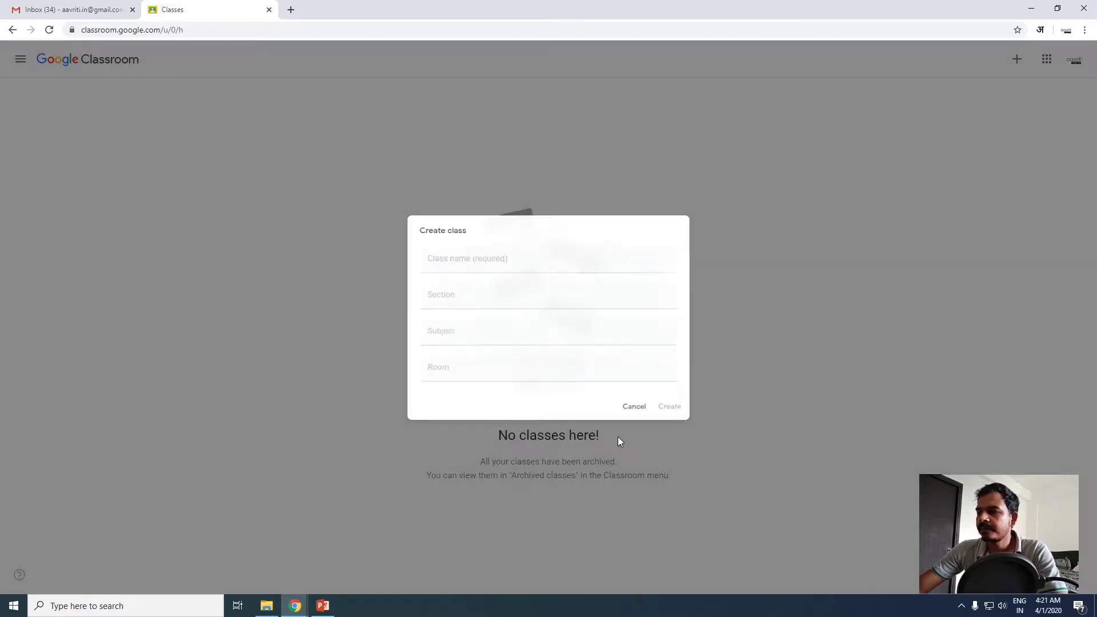
Name the class PG MVED SEM02, leave its section blank and make the subject ready for entry.
left_click(471, 250)
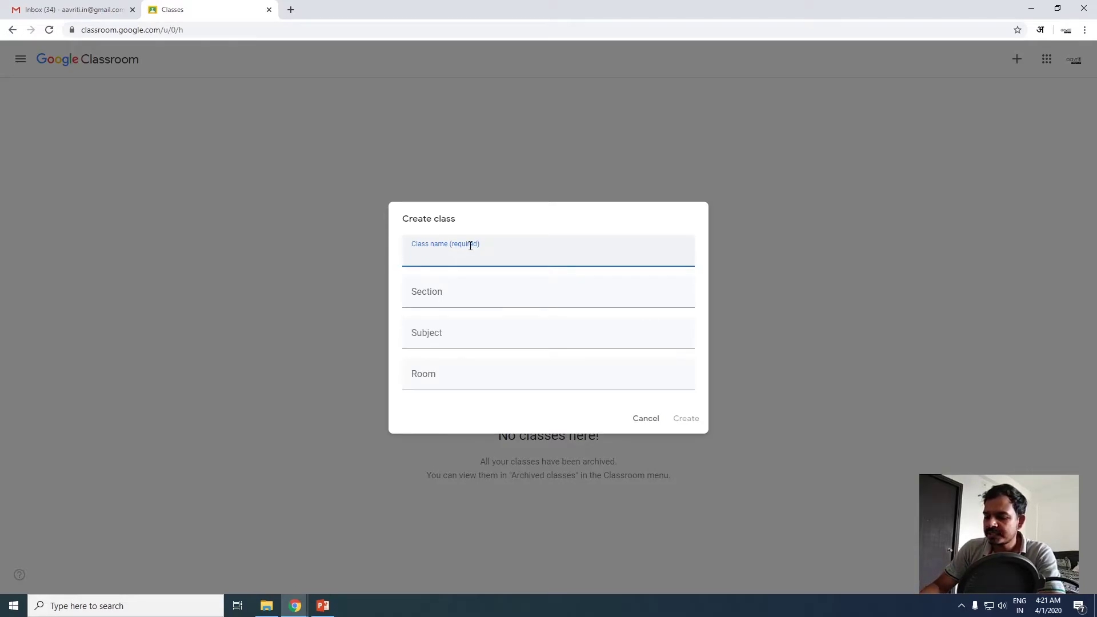
type("PG")
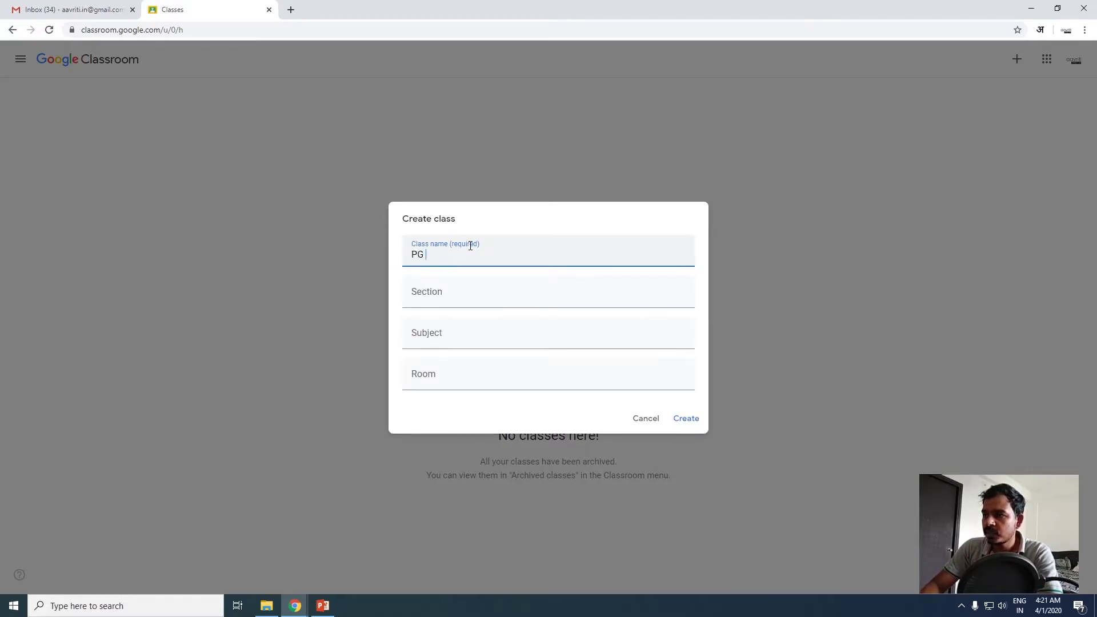
type(" MVED")
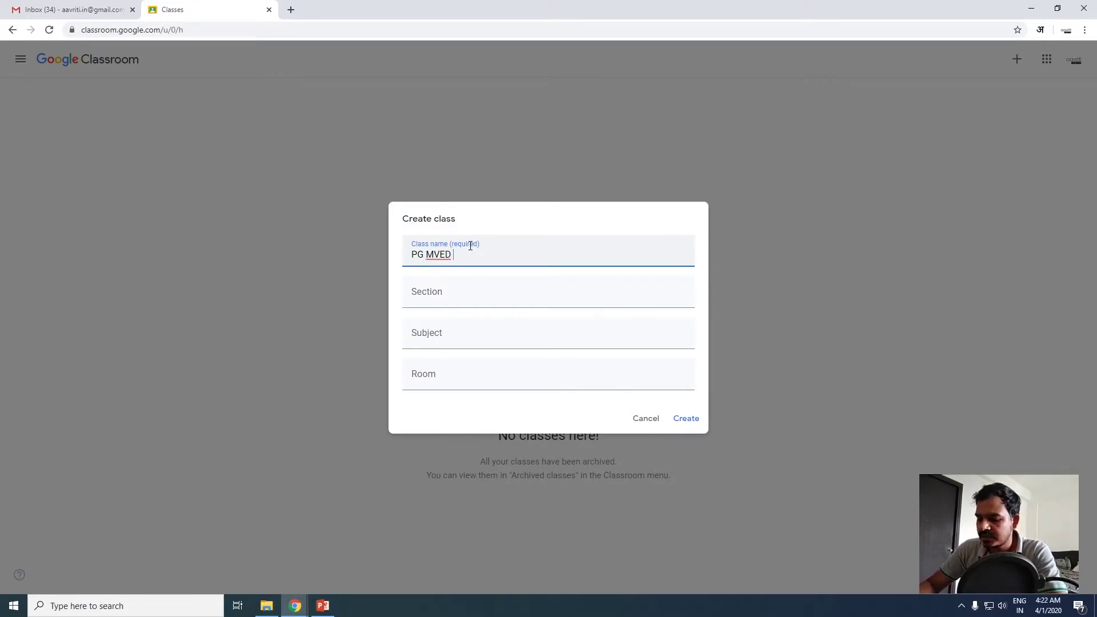
type(" SEM)@")
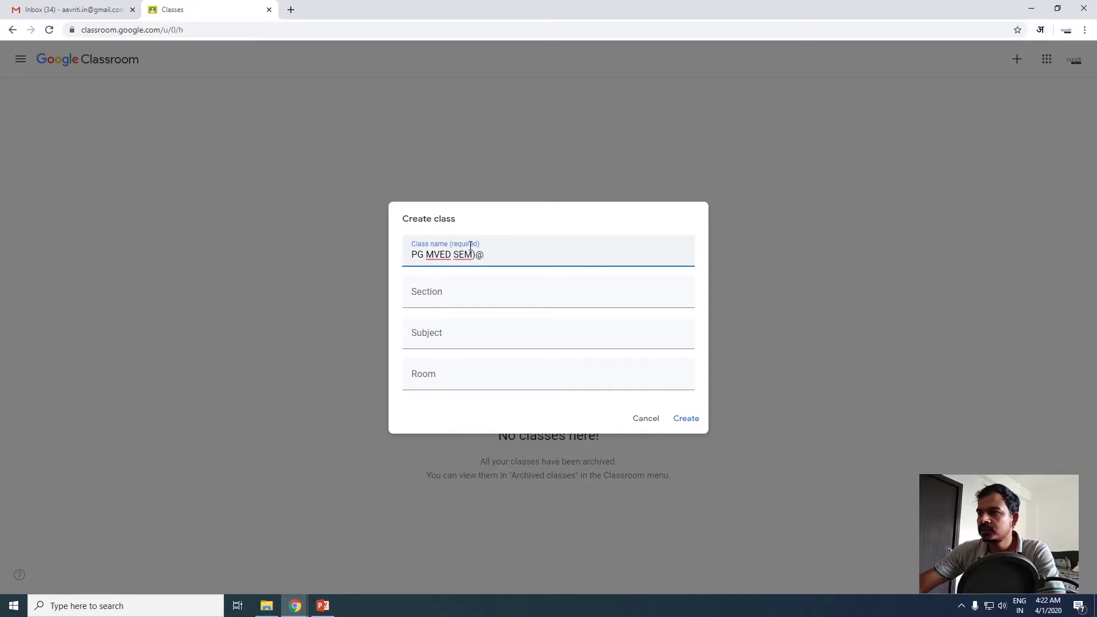
key("BackSpace")
key("BackSpace")
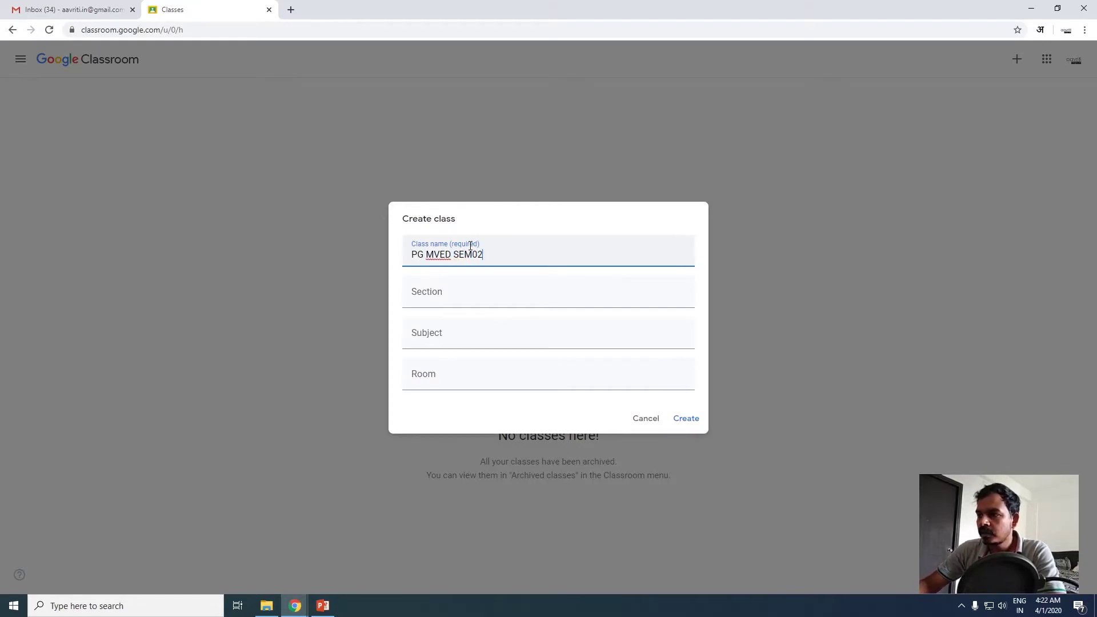
left_click(448, 336)
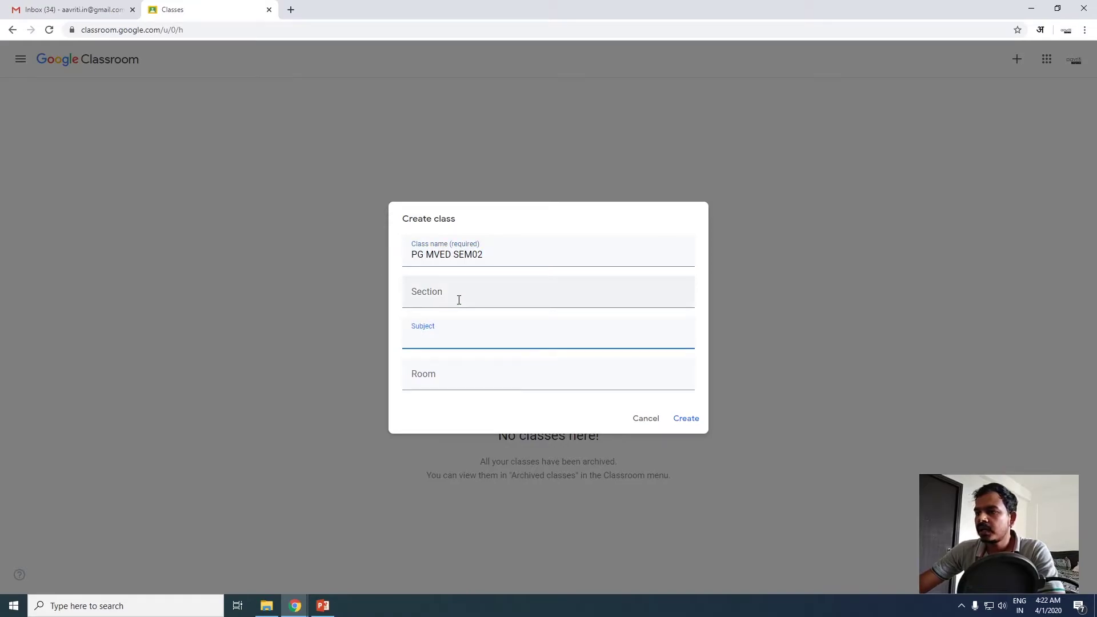
left_click(436, 292)
left_click(462, 338)
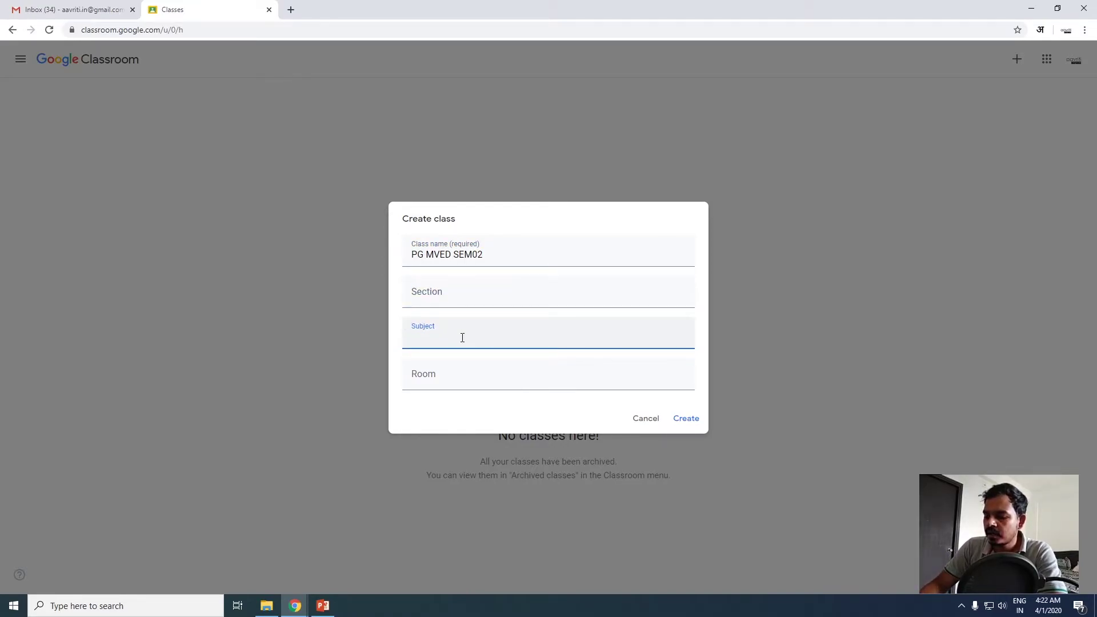
type("Pa")
key("BackSpace")
key("BackSpace")
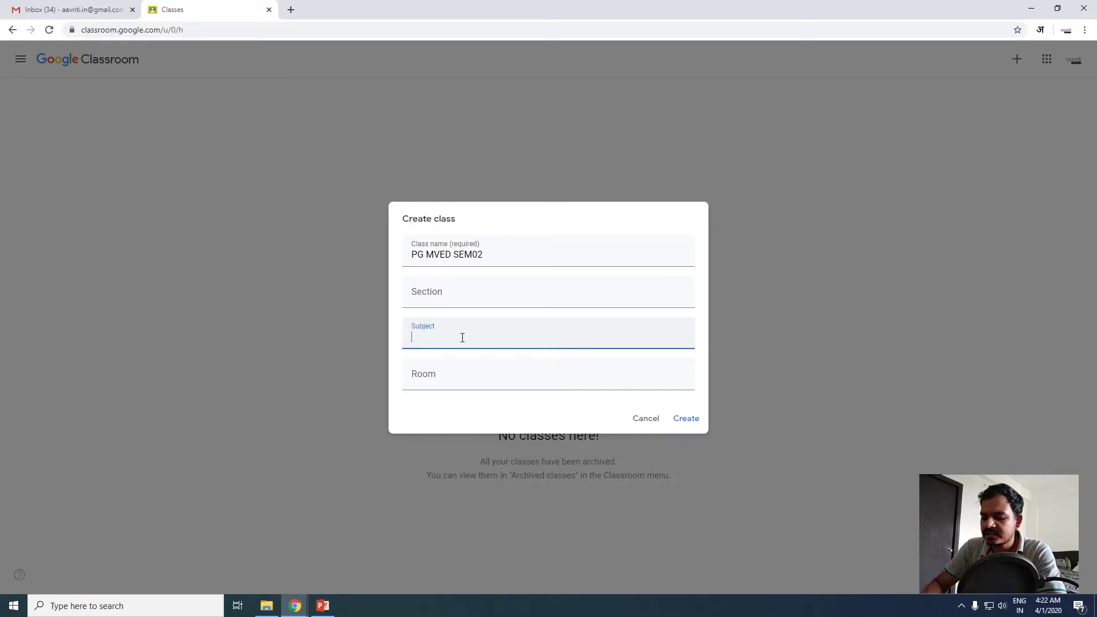
type("Fashion")
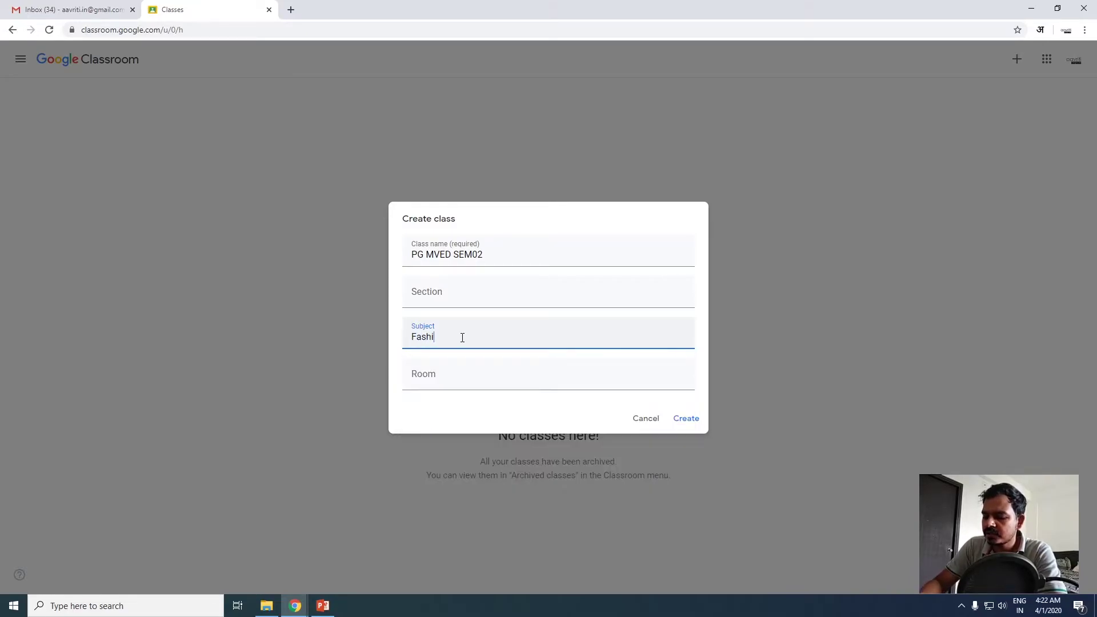
key("BackSpace")
key("BackSpace")
key("BackSpace")
key("BackSpace")
key("BackSpace")
key("BackSpace")
key("BackSpace")
key("BackSpace")
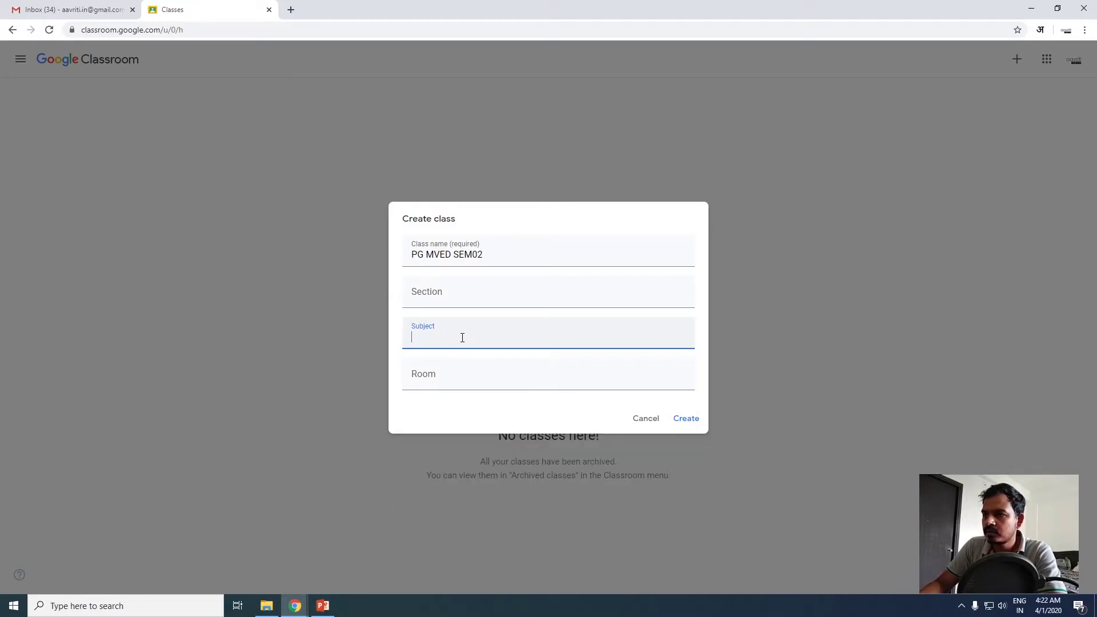
Set the subject to Introduction to Photography with correct spelling and create the class.
type("Intr")
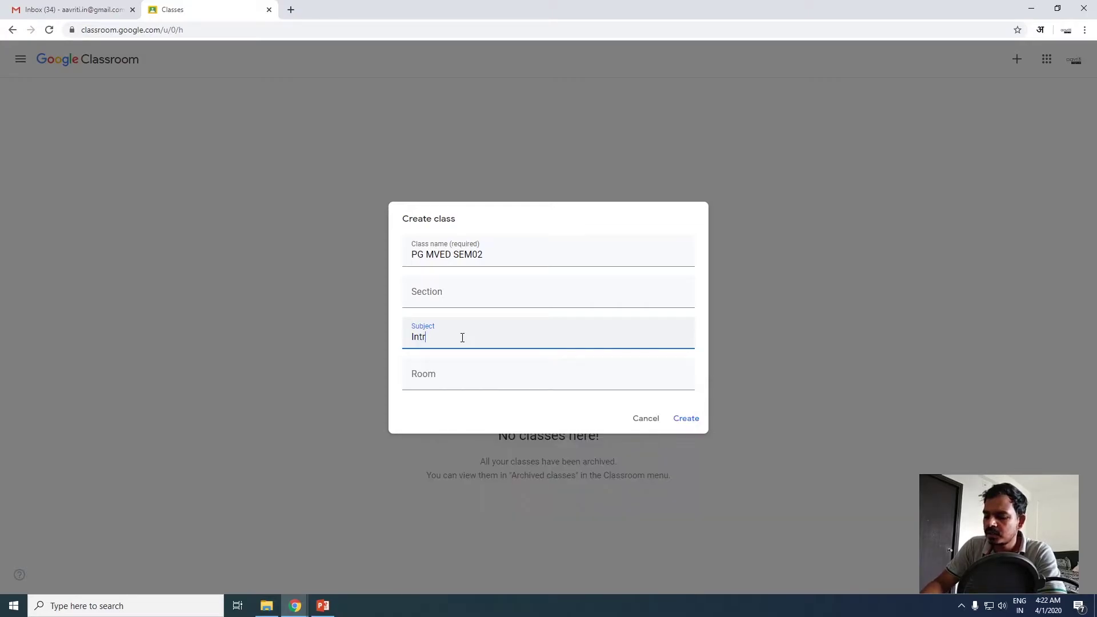
type("oduiction t")
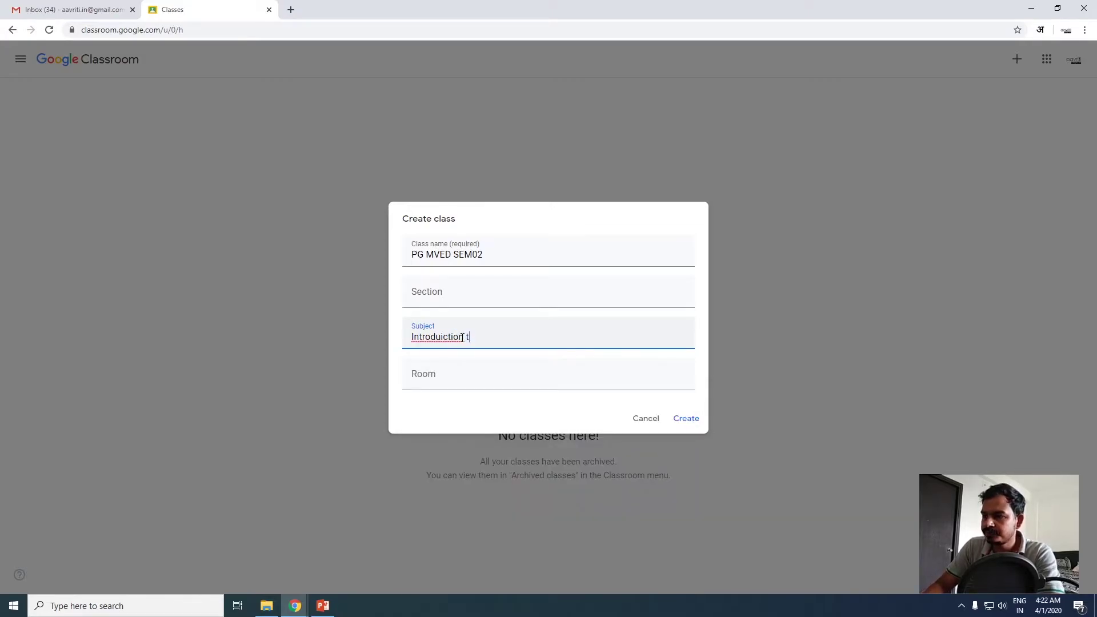
type("o ")
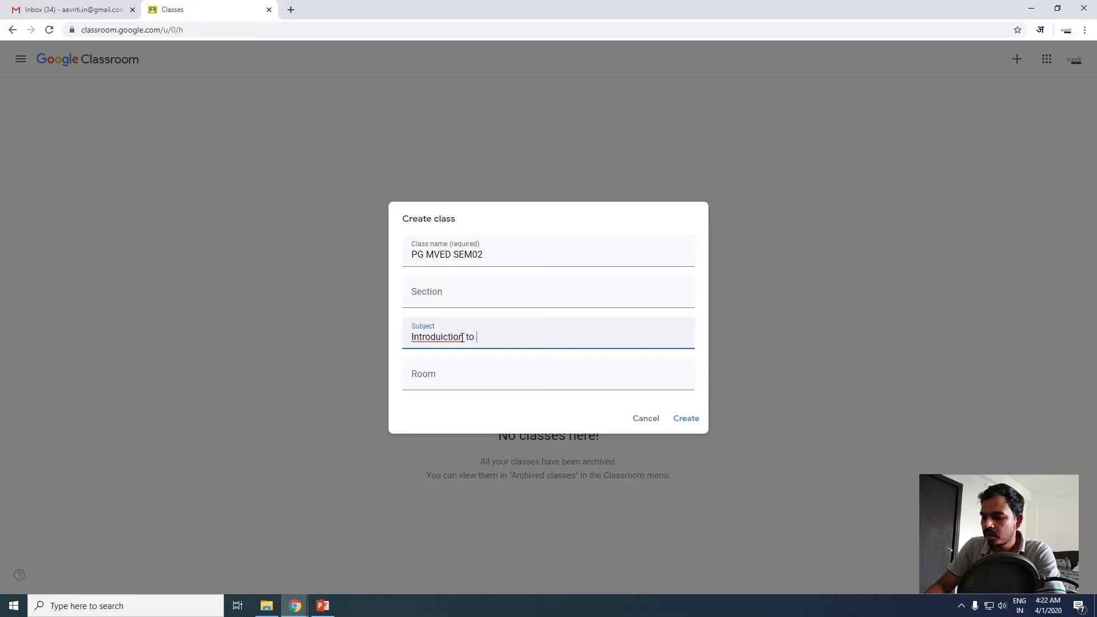
type("Photography")
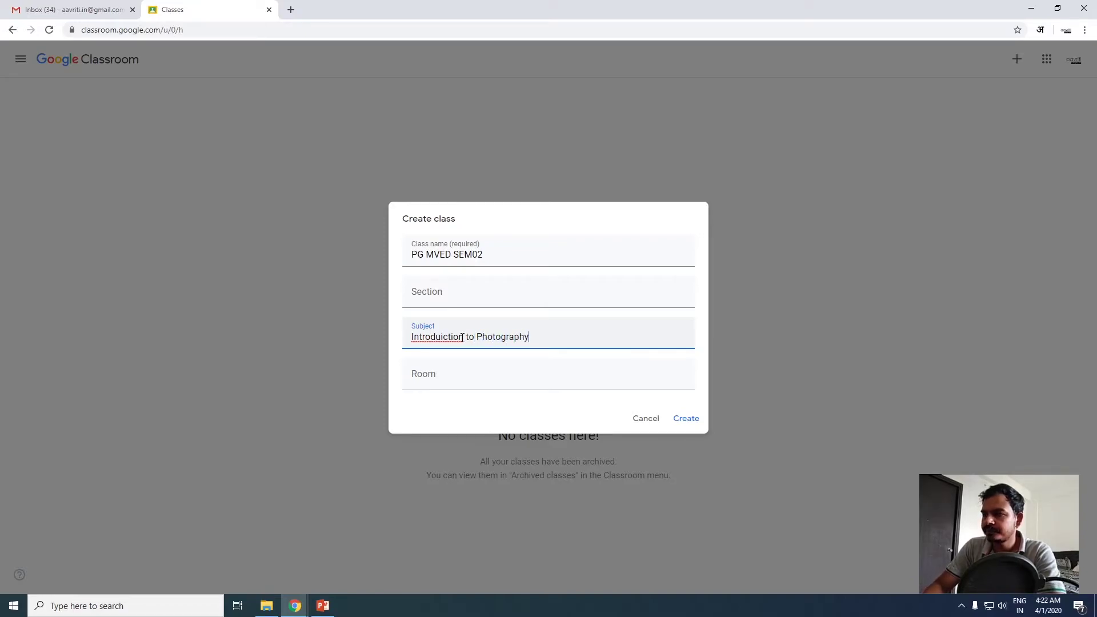
right_click(430, 334)
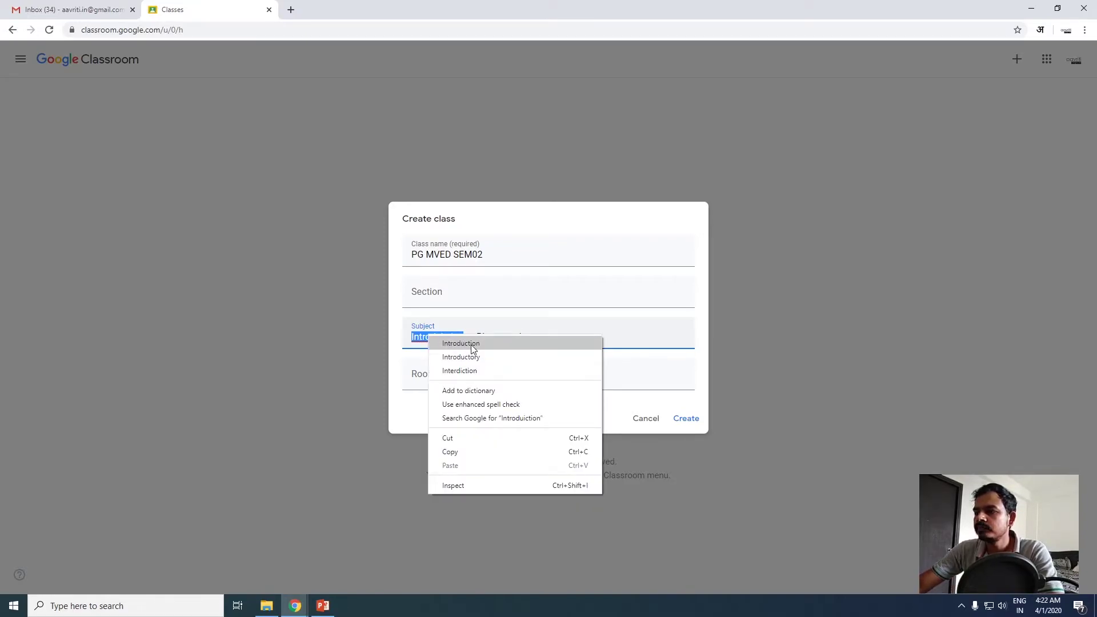
left_click(471, 342)
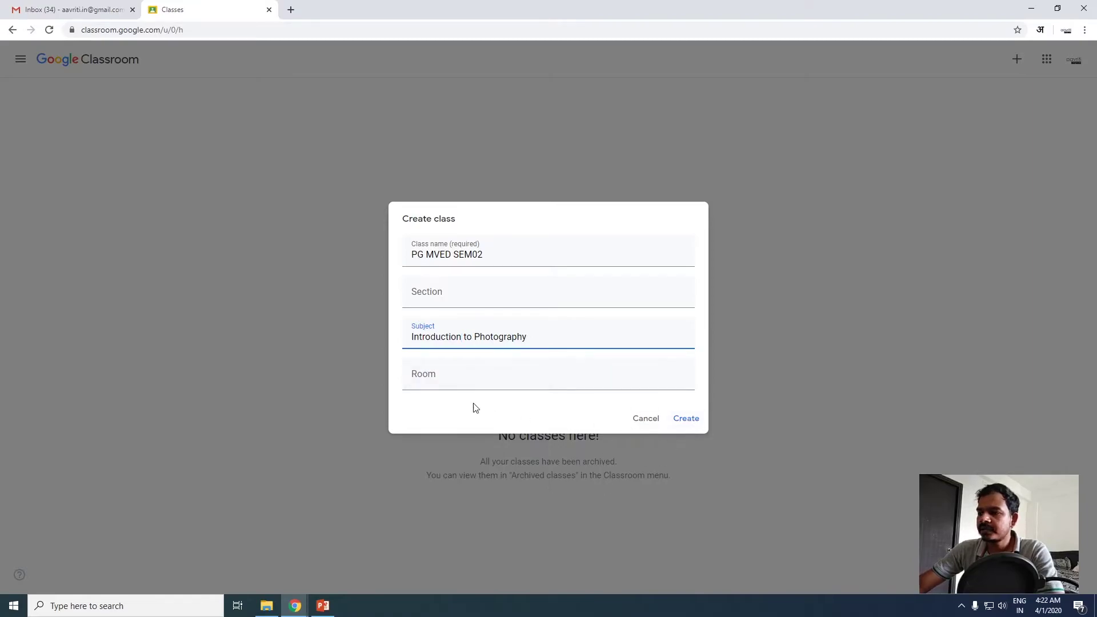
left_click(688, 420)
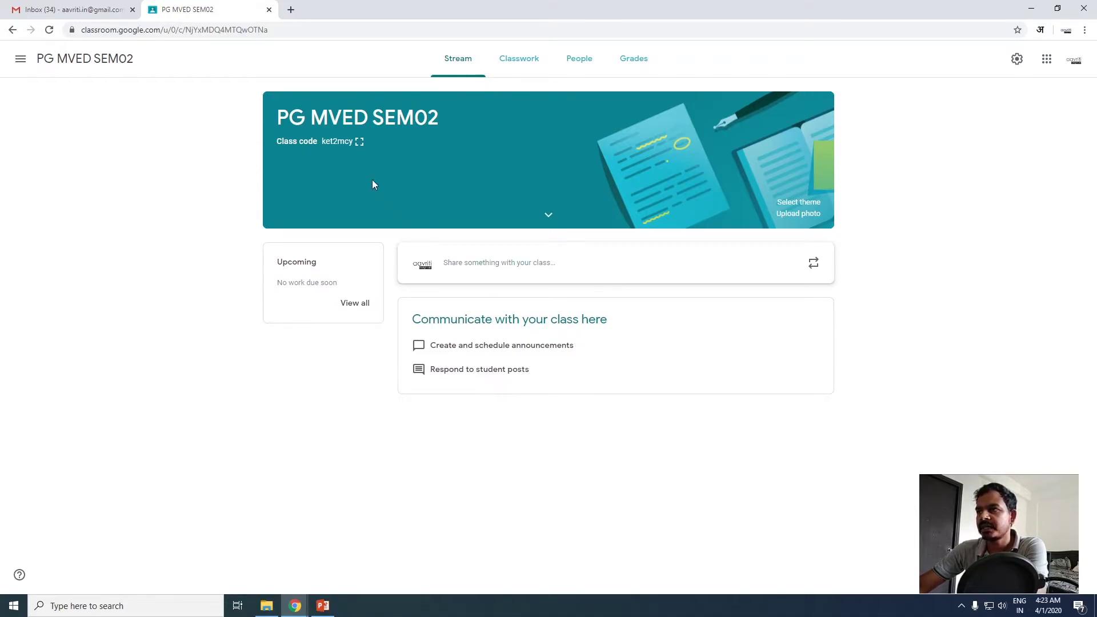
Look over the new class's classwork area and its list of teachers and students.
left_click(509, 59)
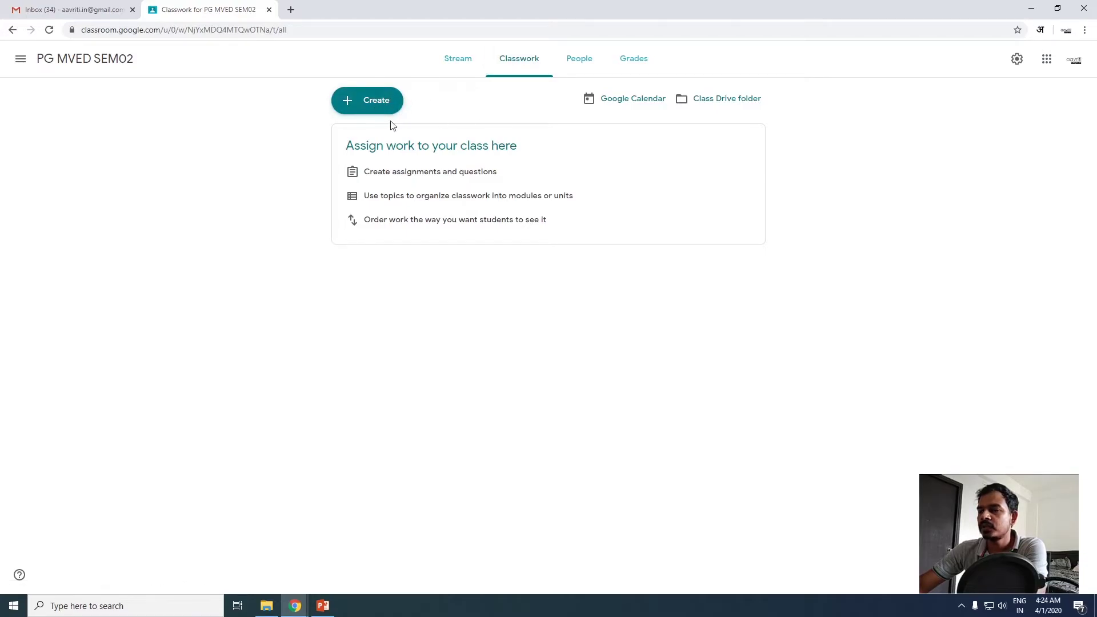
left_click(574, 62)
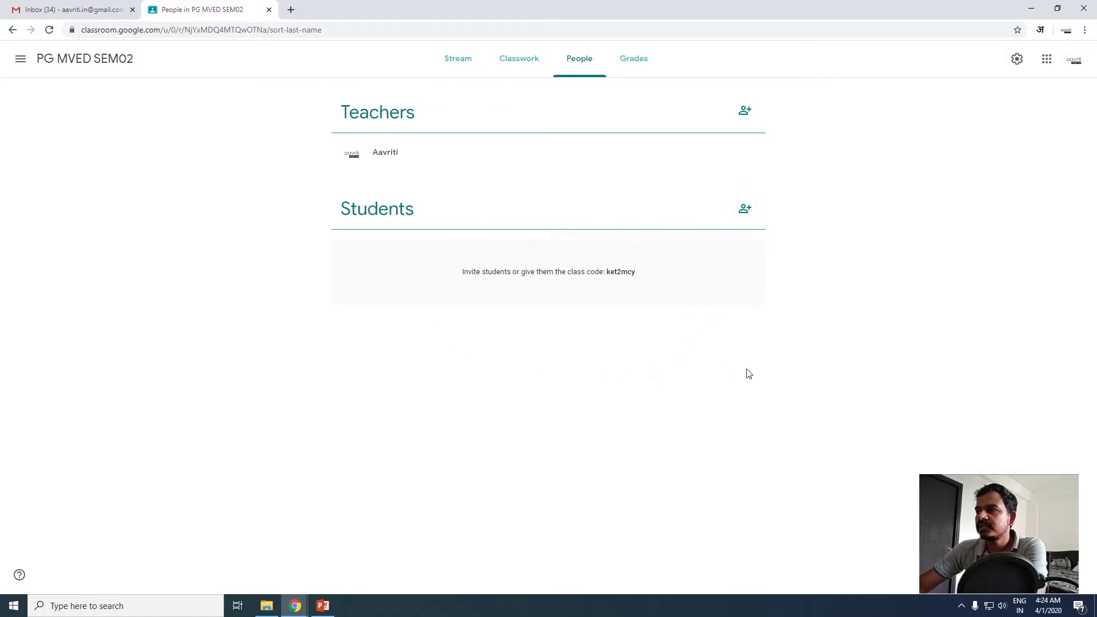
Invite a student to the class by finding the student's name and sending the invitation.
left_click(744, 212)
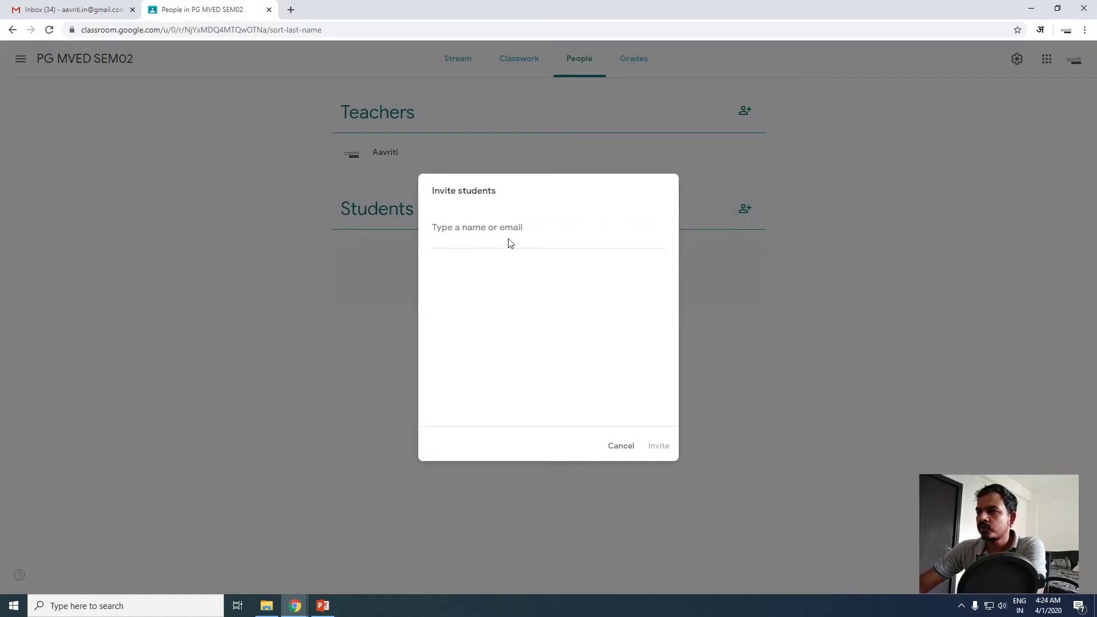
type("rajeev")
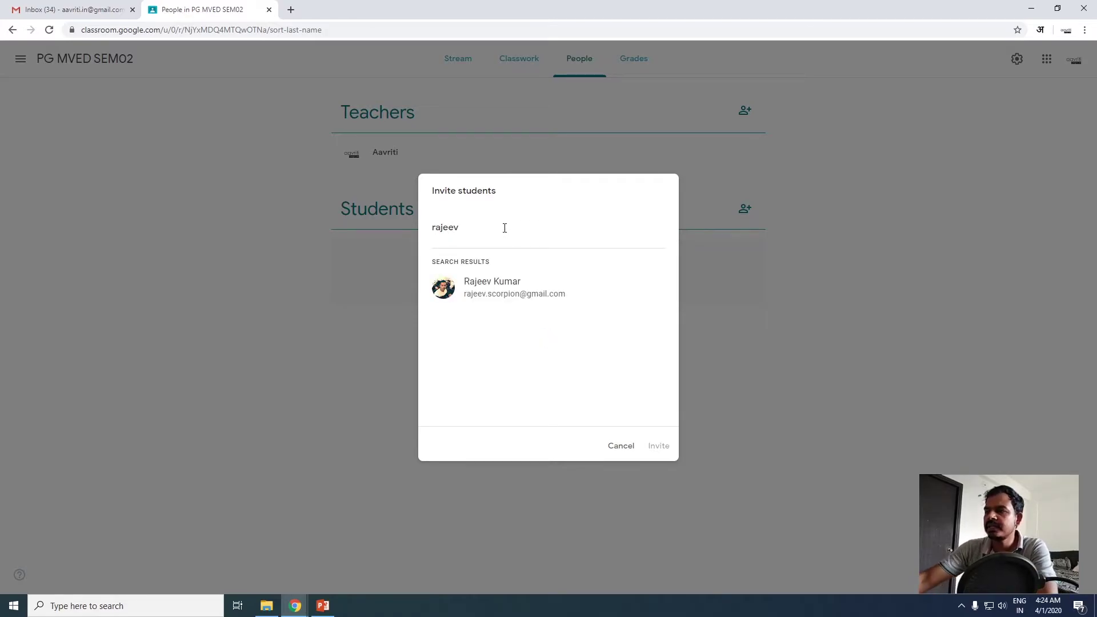
left_click(501, 289)
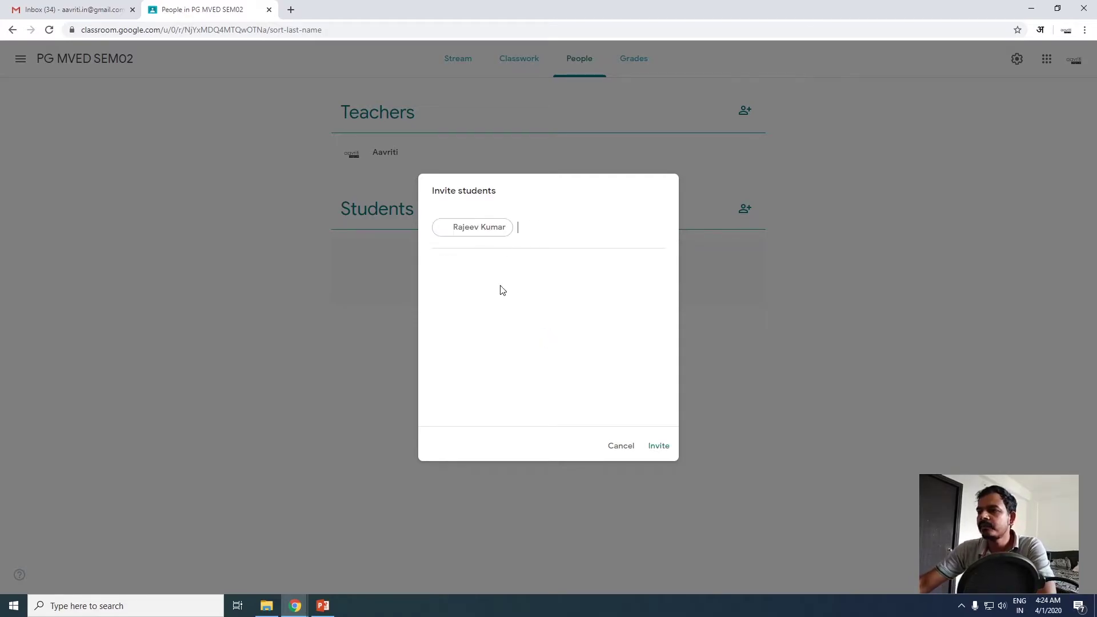
left_click(660, 448)
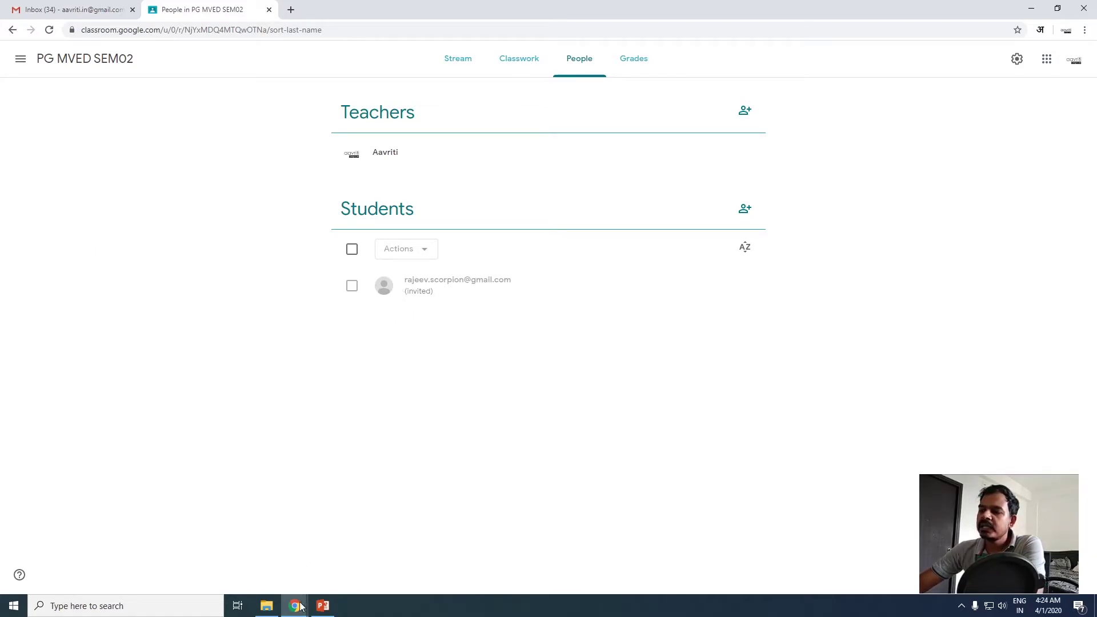
Switch to the student's Gmail window, open the PG MVED SEM02 class invitation and join the class with the student's account.
mouse_move(297, 605)
left_click(317, 541)
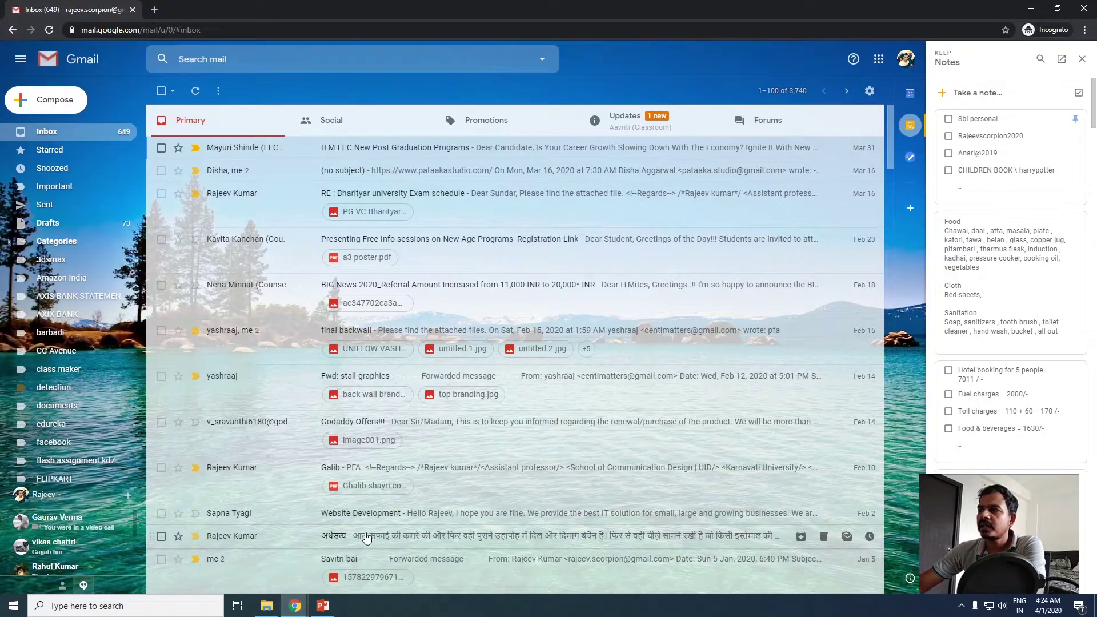
left_click(614, 121)
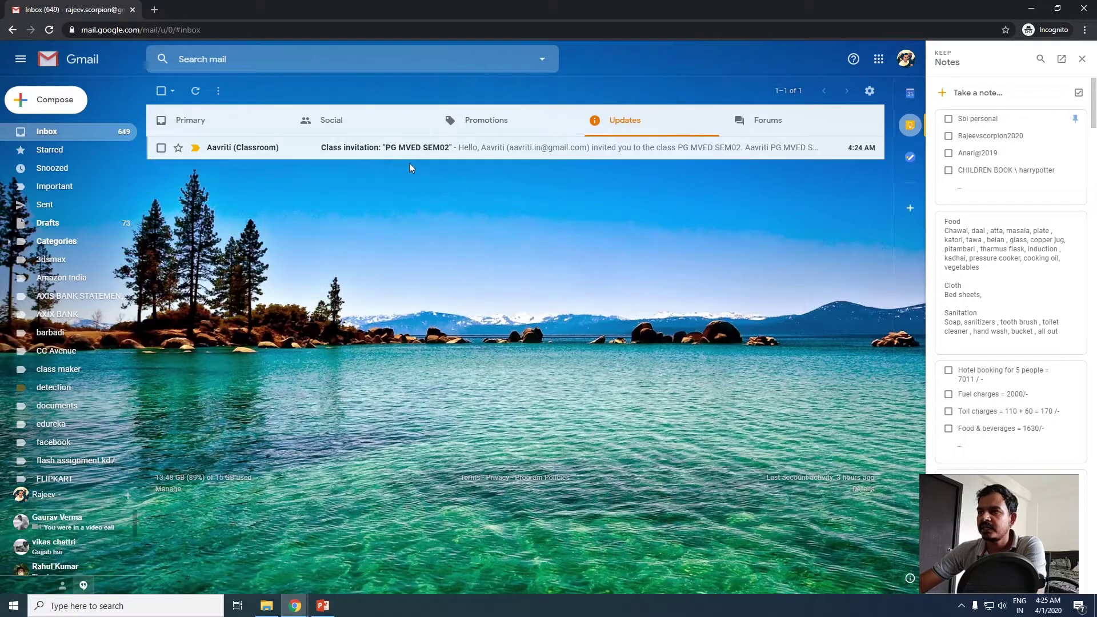
left_click(386, 150)
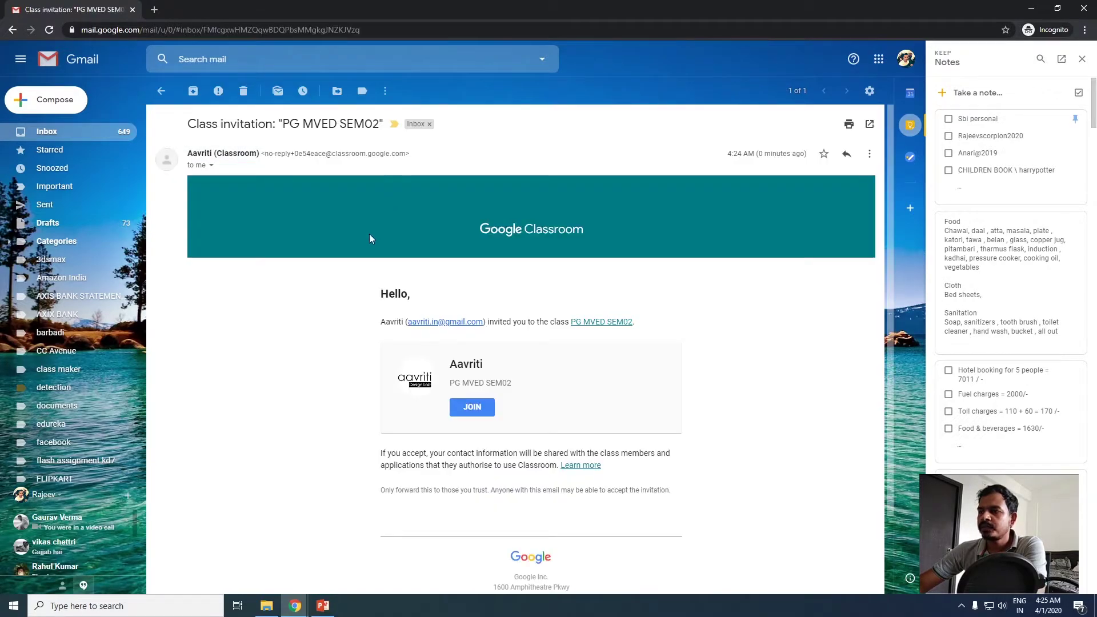
left_click(471, 408)
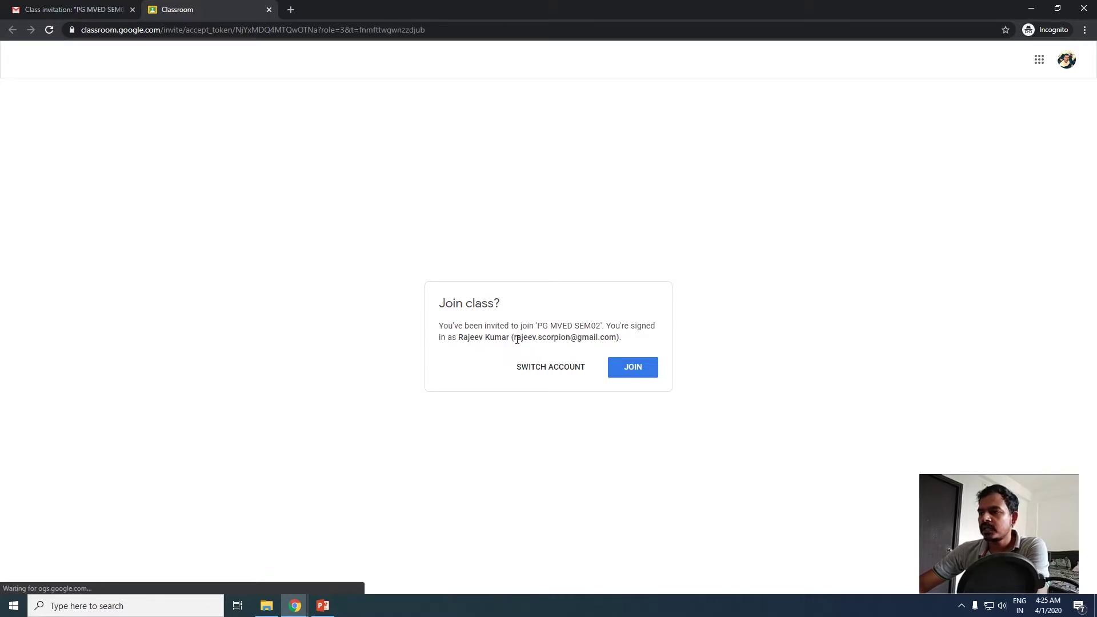
left_click_drag(513, 337, 613, 344)
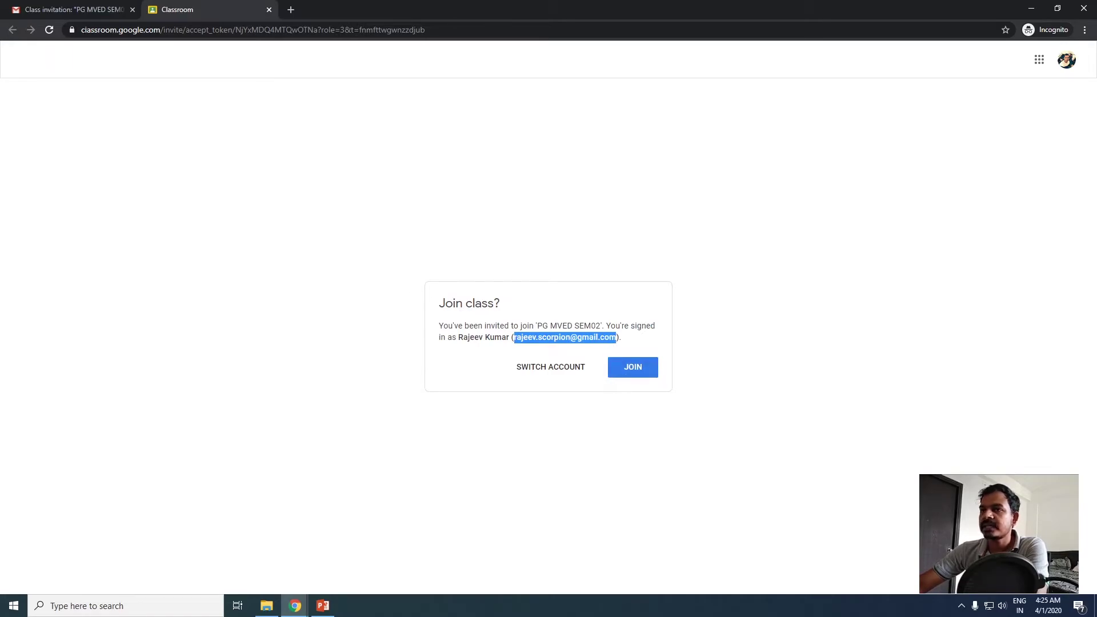
left_click(632, 369)
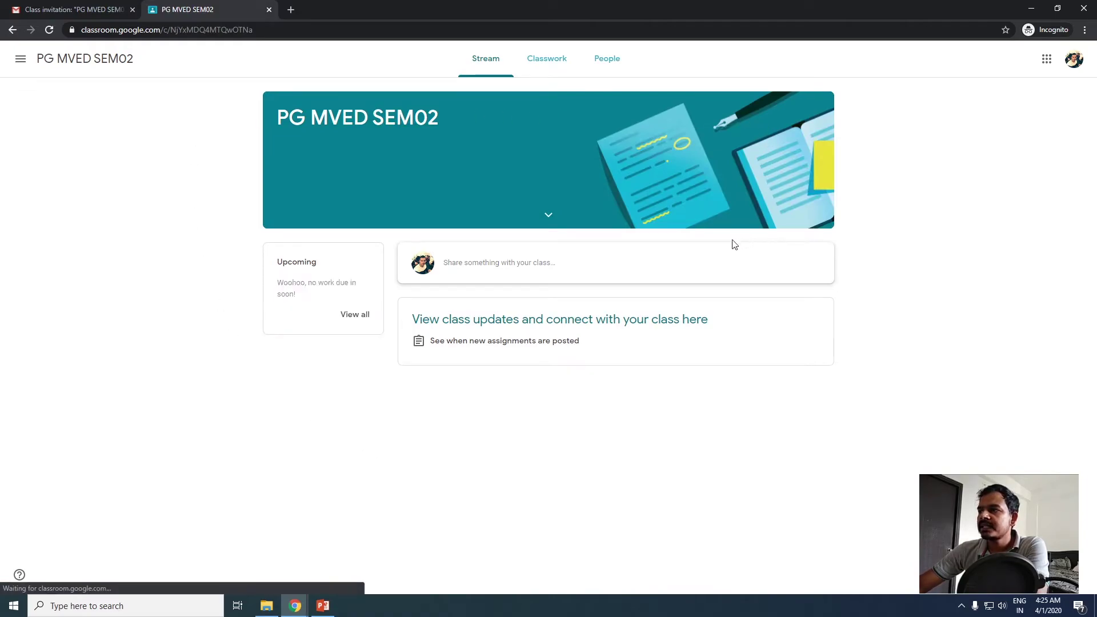
Check the subject in the class details on the student's stream page and collapse the details again.
left_click(551, 217)
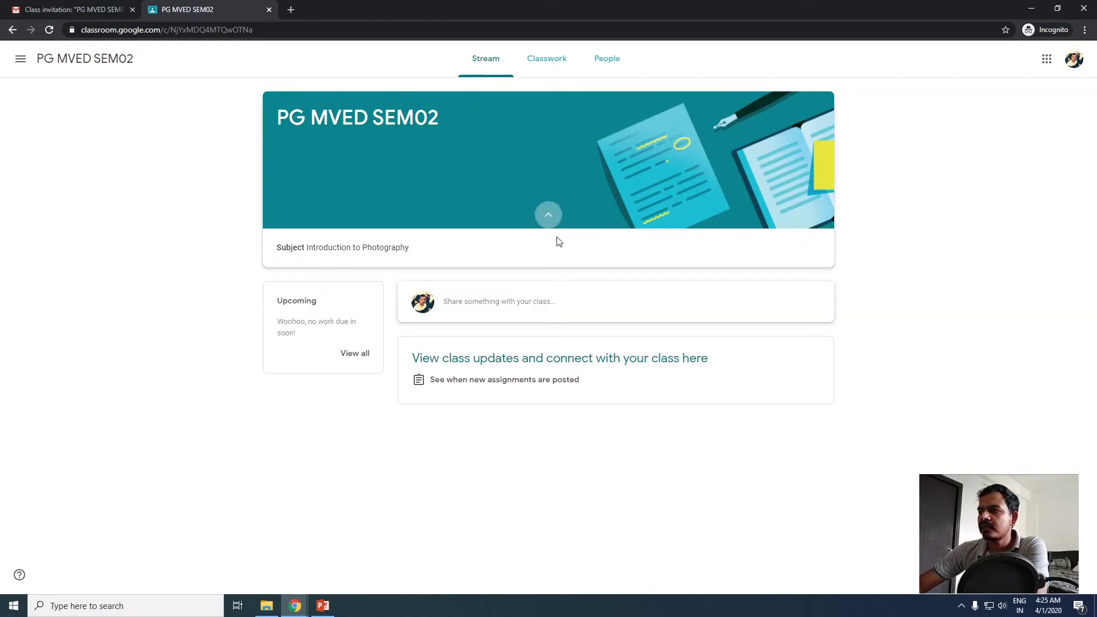
left_click_drag(307, 247, 421, 258)
left_click(549, 217)
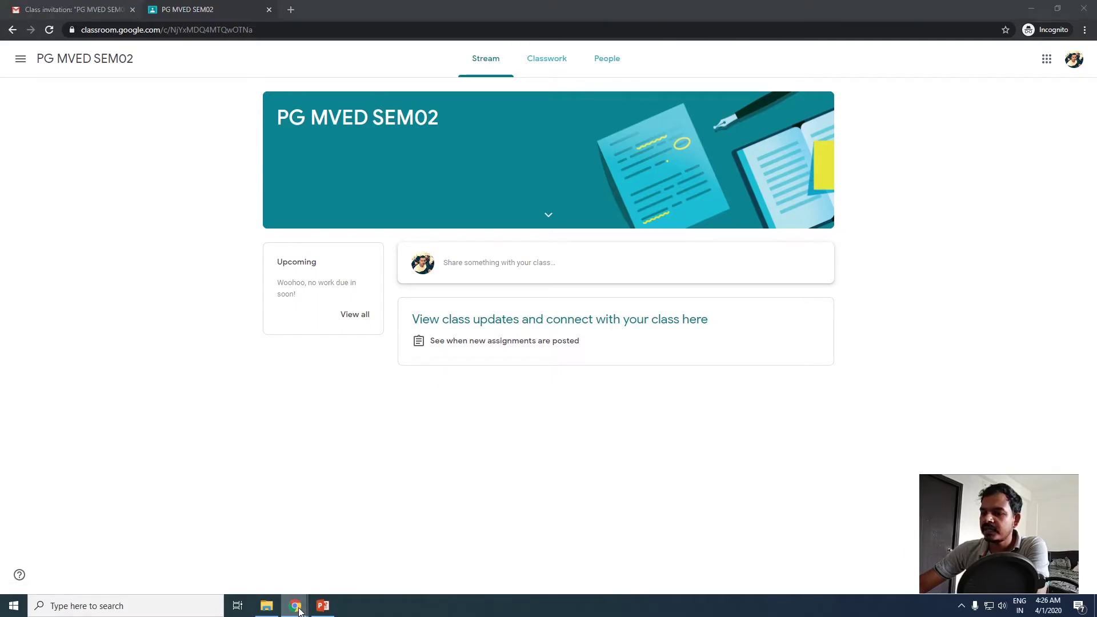
Return to the teacher's Classroom window and write the stream announcement "Welcome everyone !!".
mouse_move(296, 605)
left_click(265, 577)
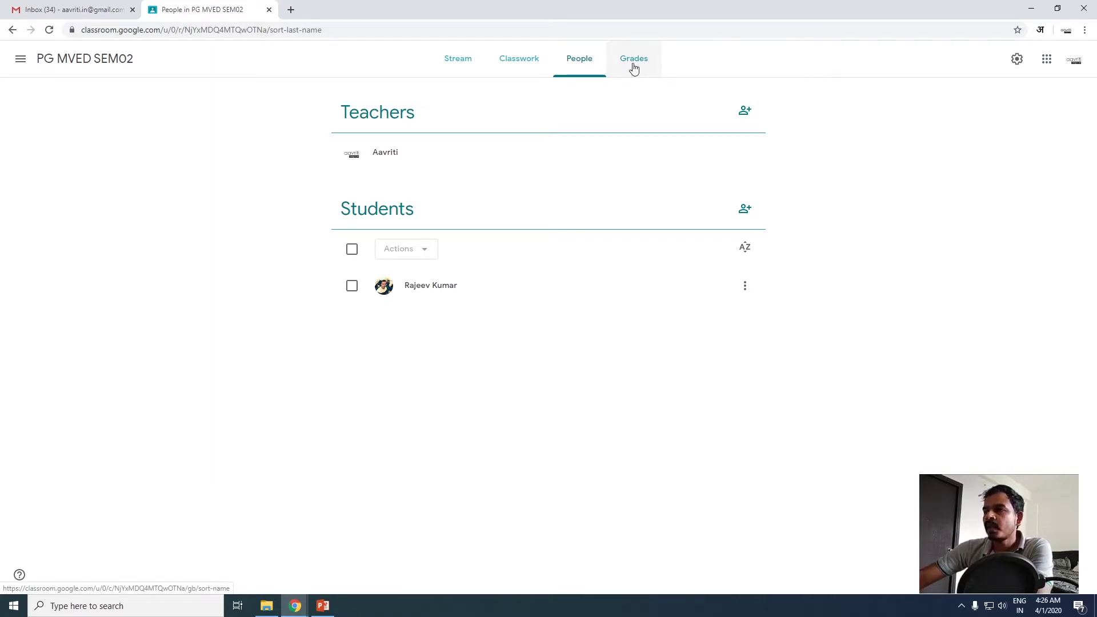
left_click(459, 69)
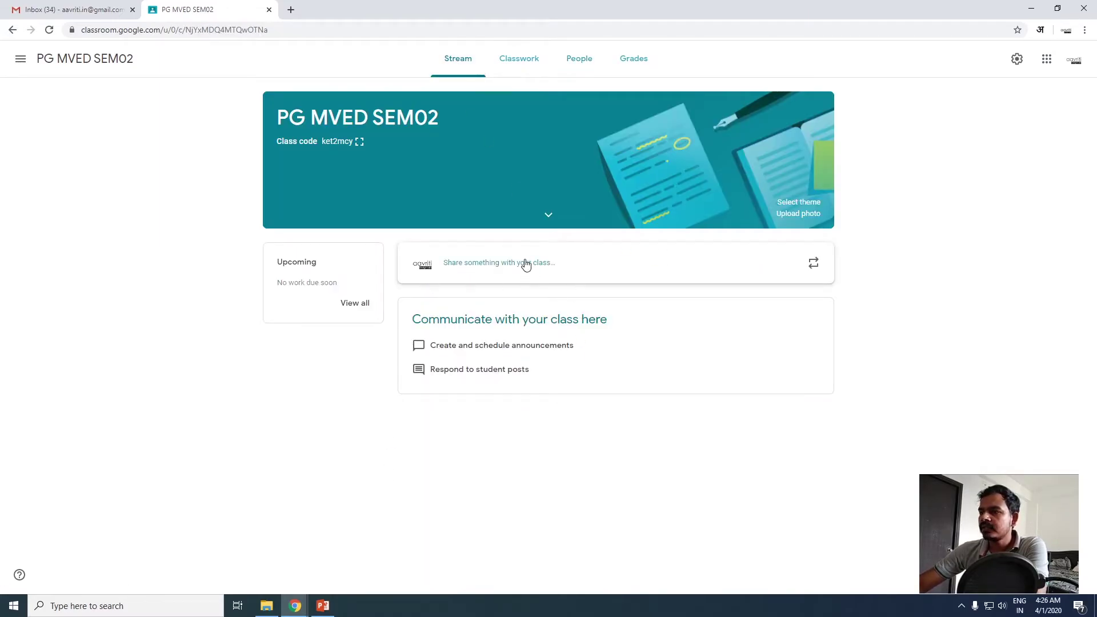
left_click(564, 270)
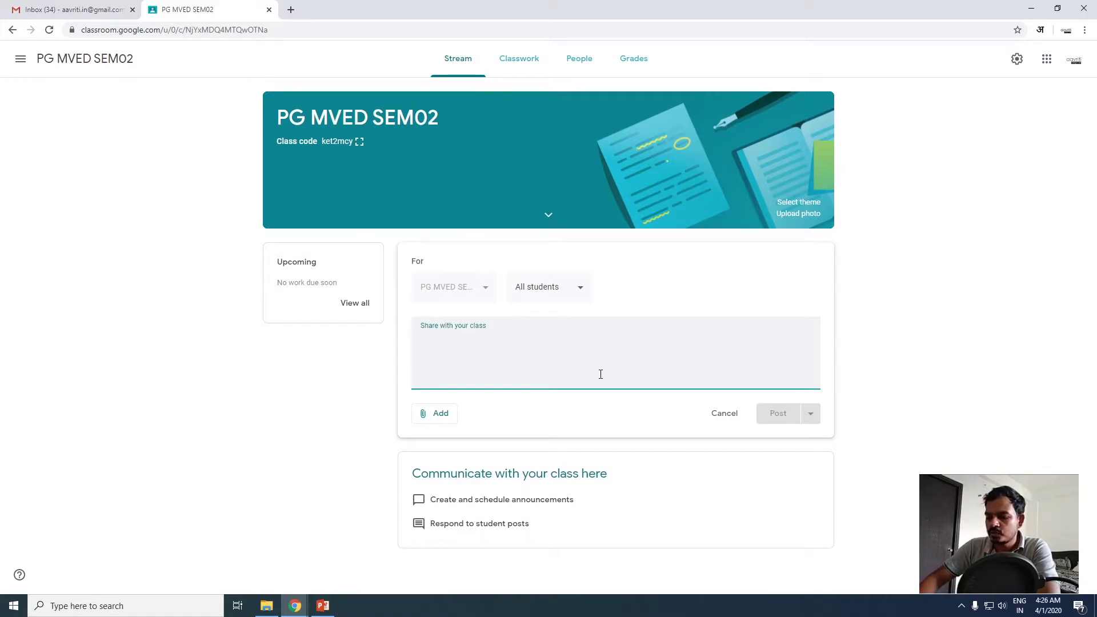
type("QWelsome")
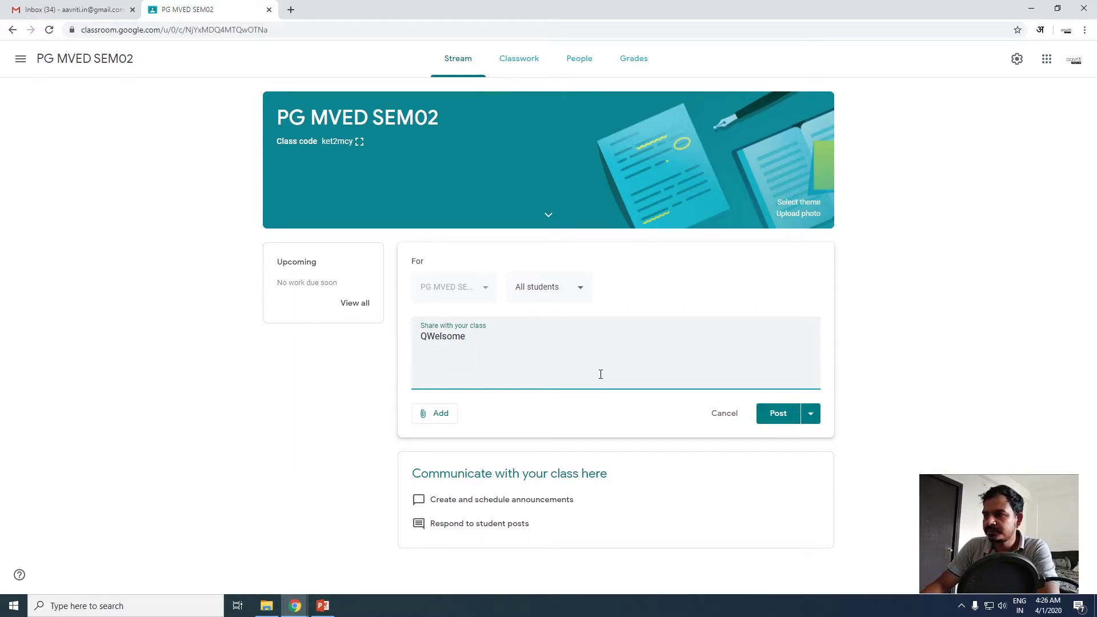
key("BackSpace")
key("BackSpace")
key("BackSpace")
key("BackSpace")
key("BackSpace")
key("BackSpace")
key("BackSpace")
key("BackSpace")
type("Wel")
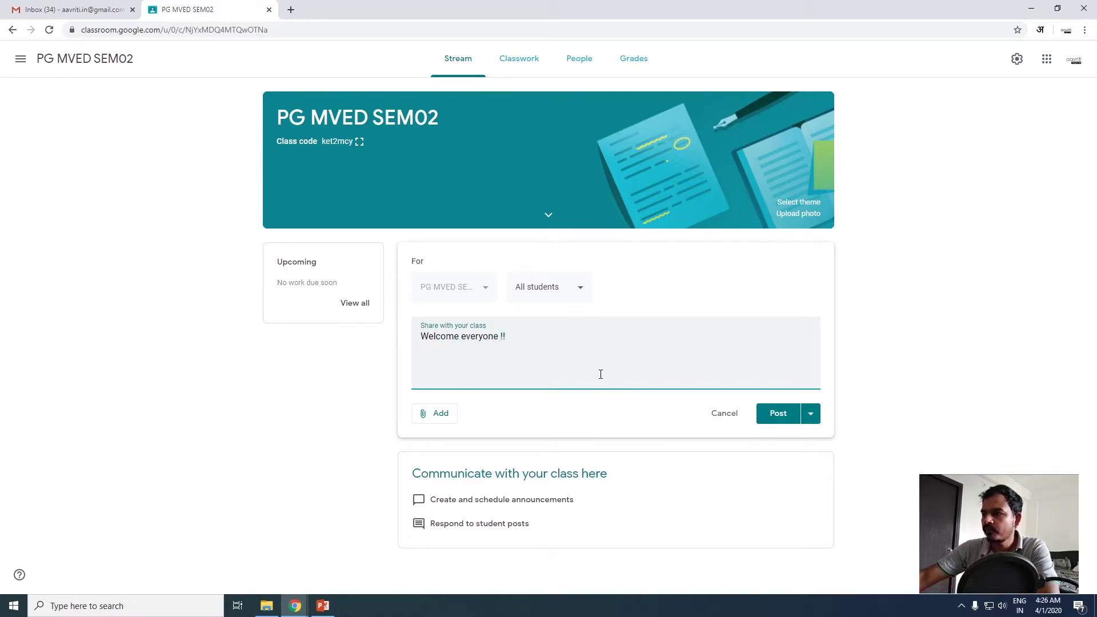
Review the announcement's attachment, audience and scheduling options, and post it immediately to all students.
left_click(440, 414)
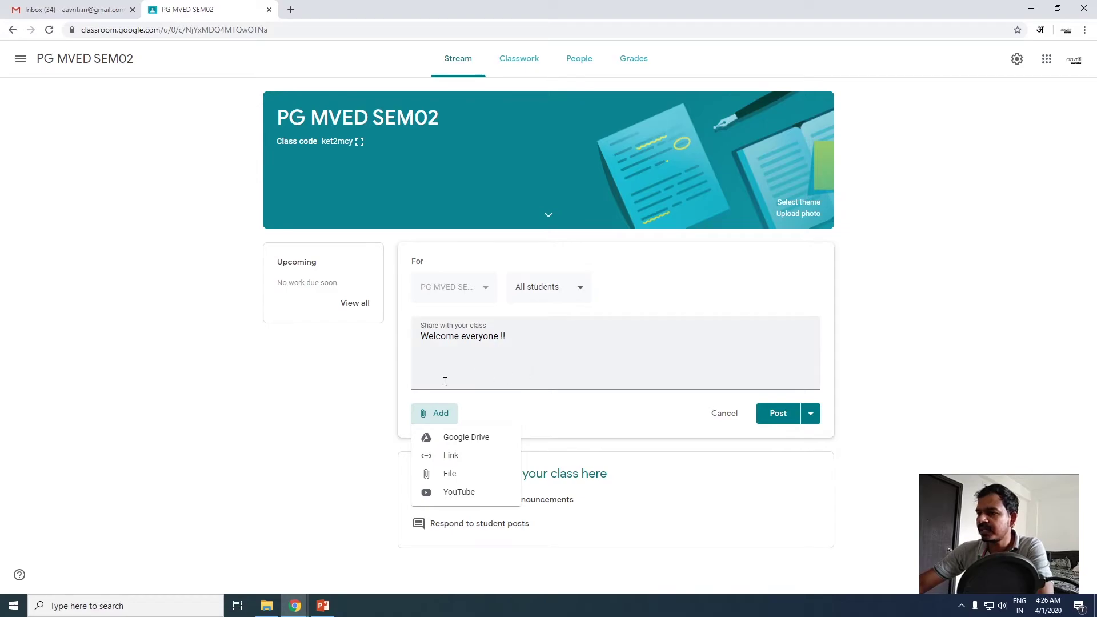
left_click(503, 357)
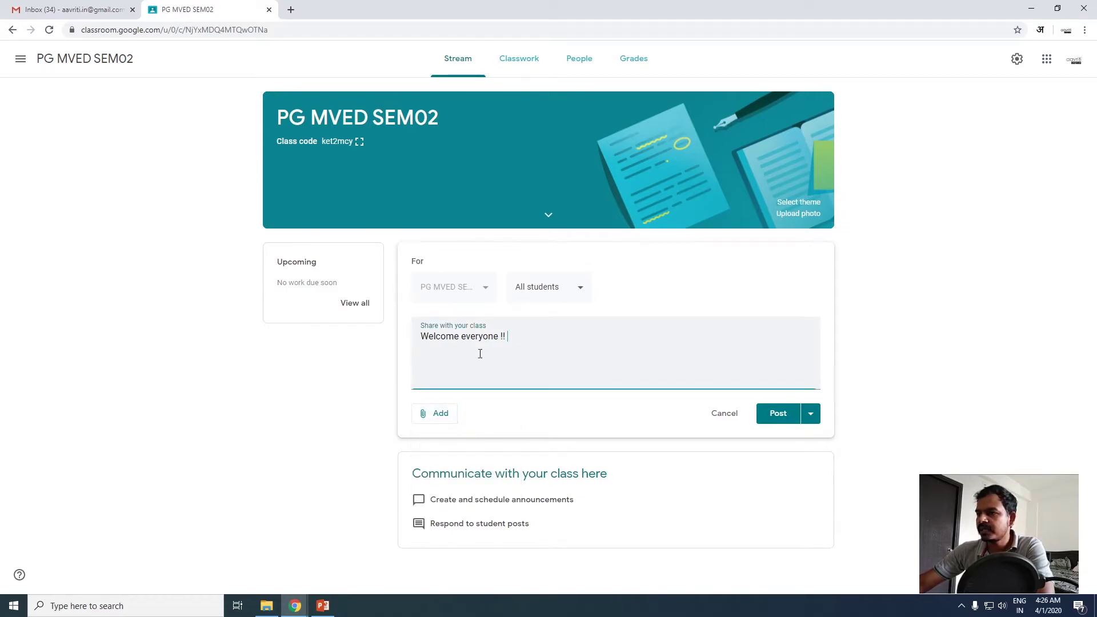
left_click(578, 294)
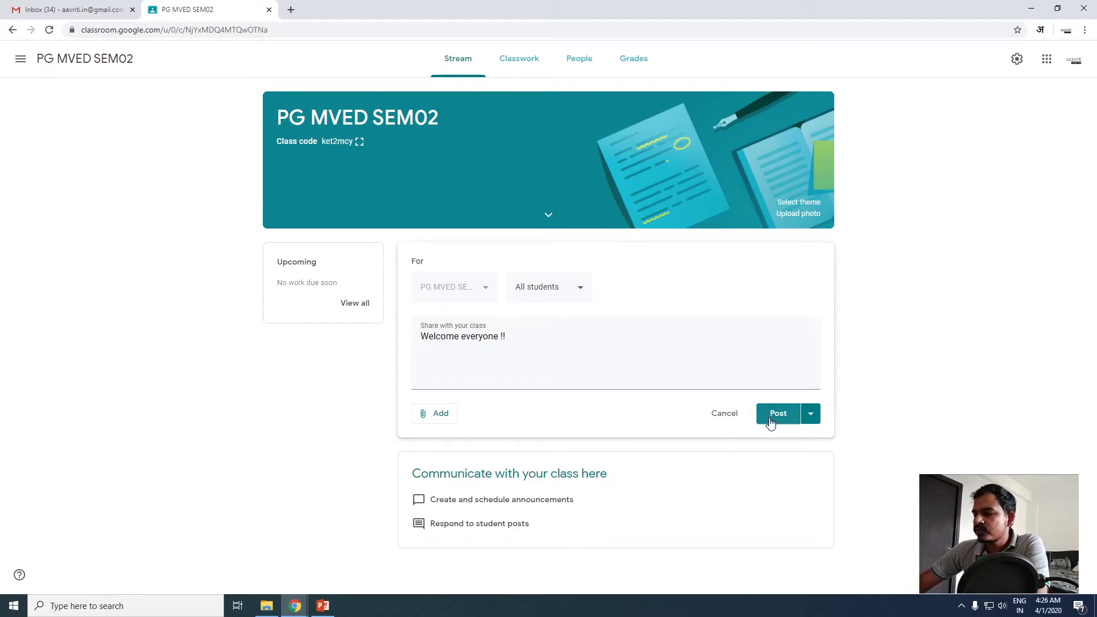
left_click(810, 414)
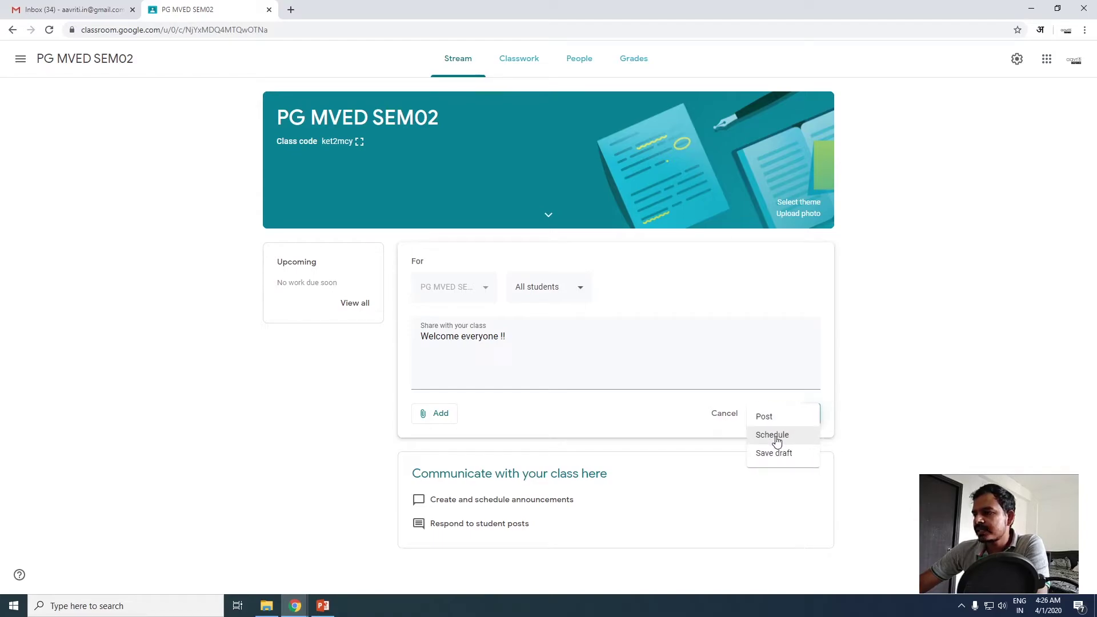
left_click(660, 414)
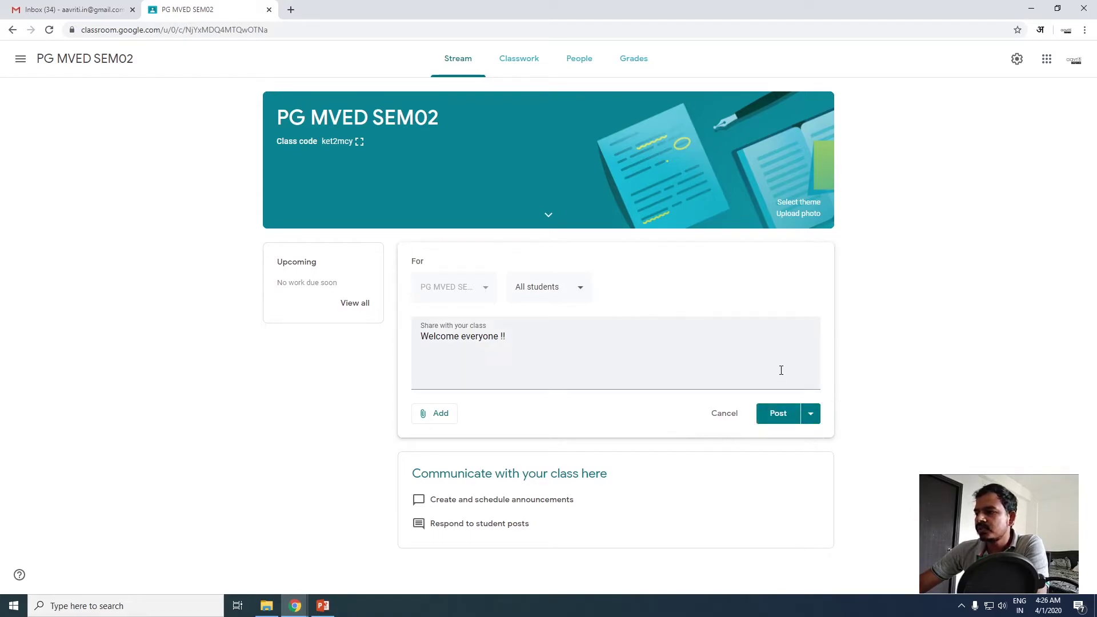
left_click(774, 419)
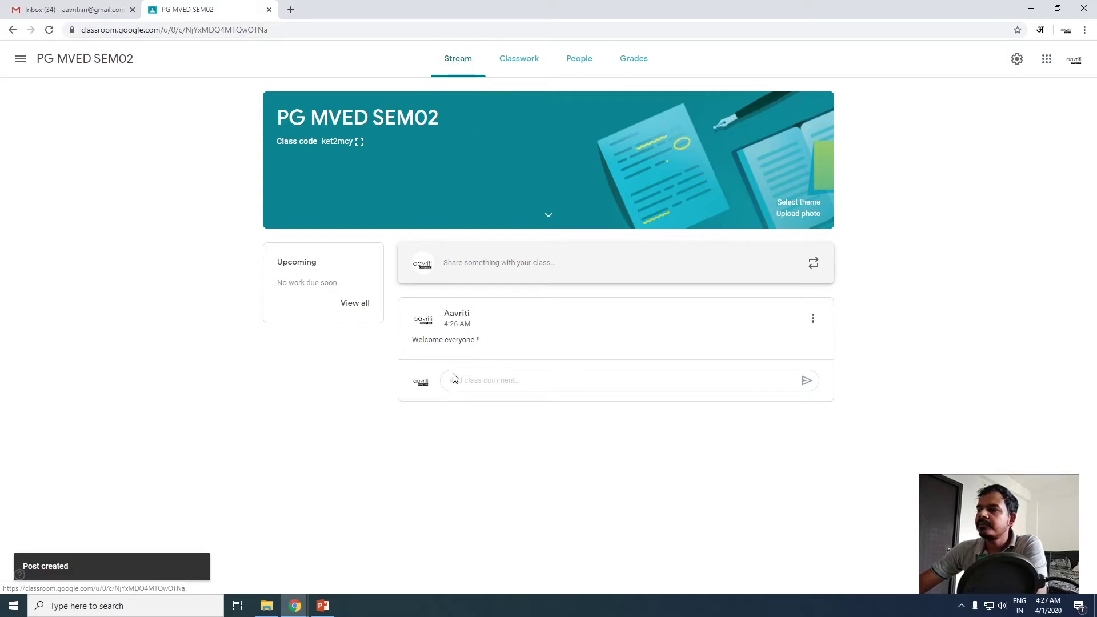
Start a new classwork assignment, dismiss the rubric notice and title it "Research on digital camera".
left_click(526, 61)
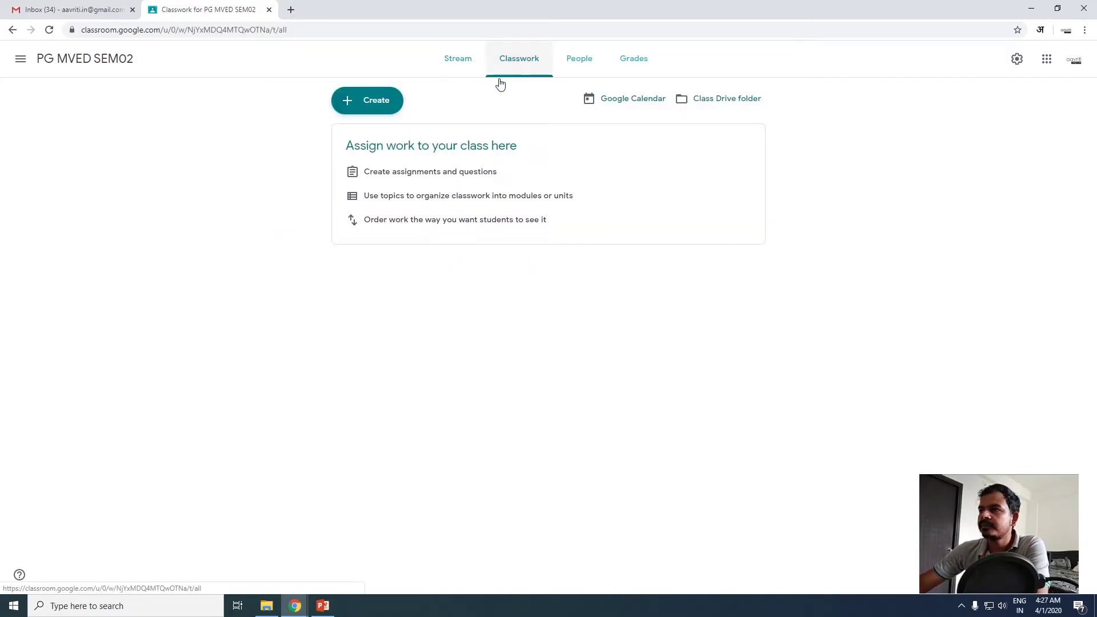
left_click(379, 110)
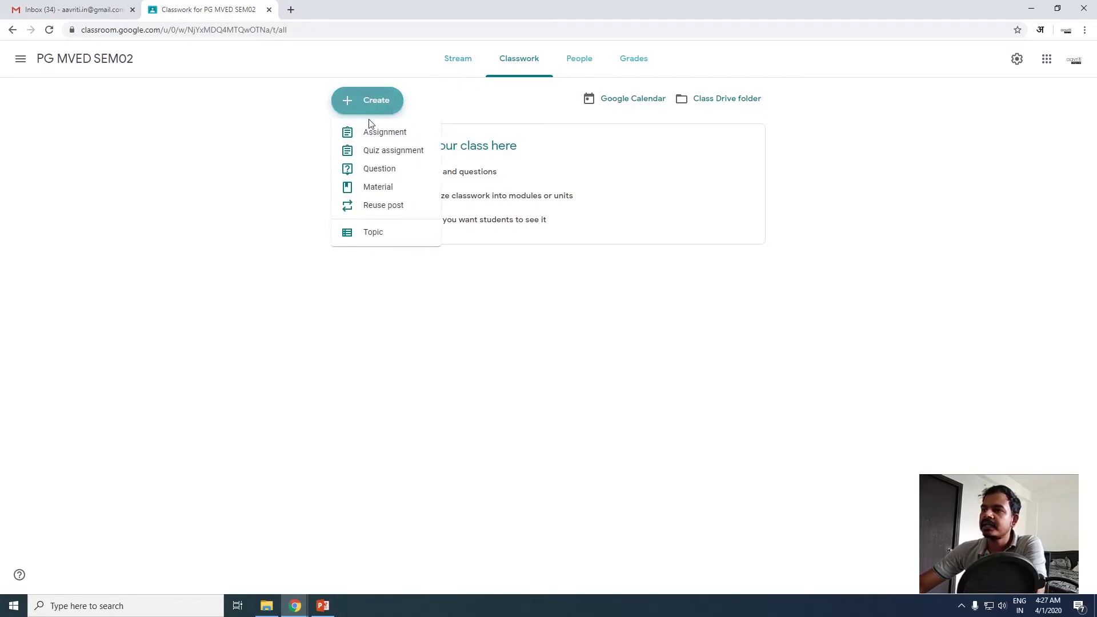
left_click(366, 131)
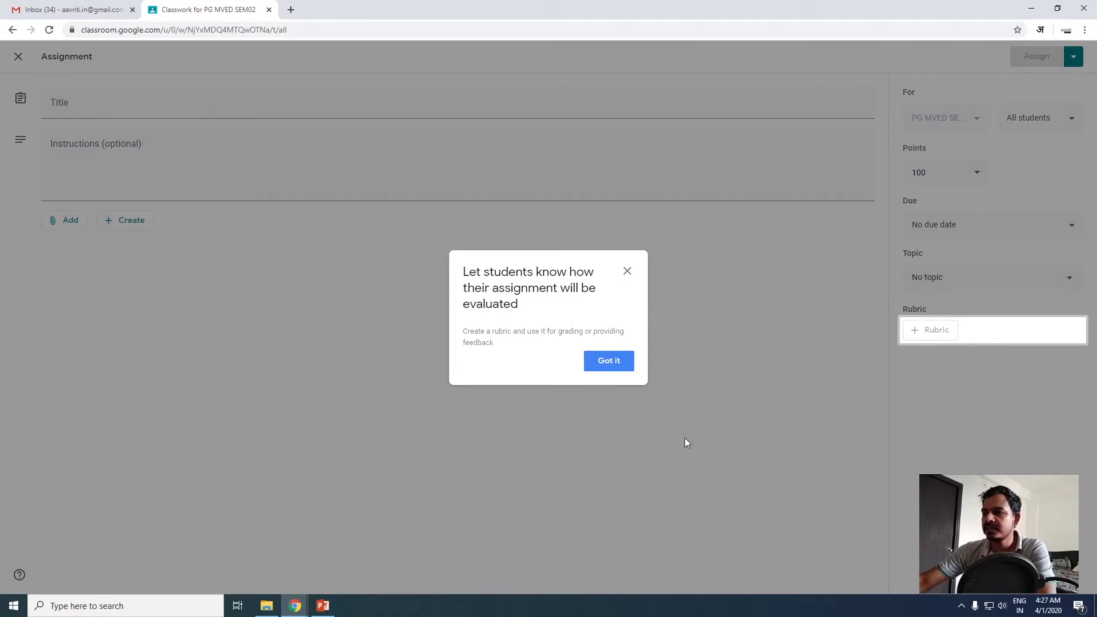
left_click(598, 365)
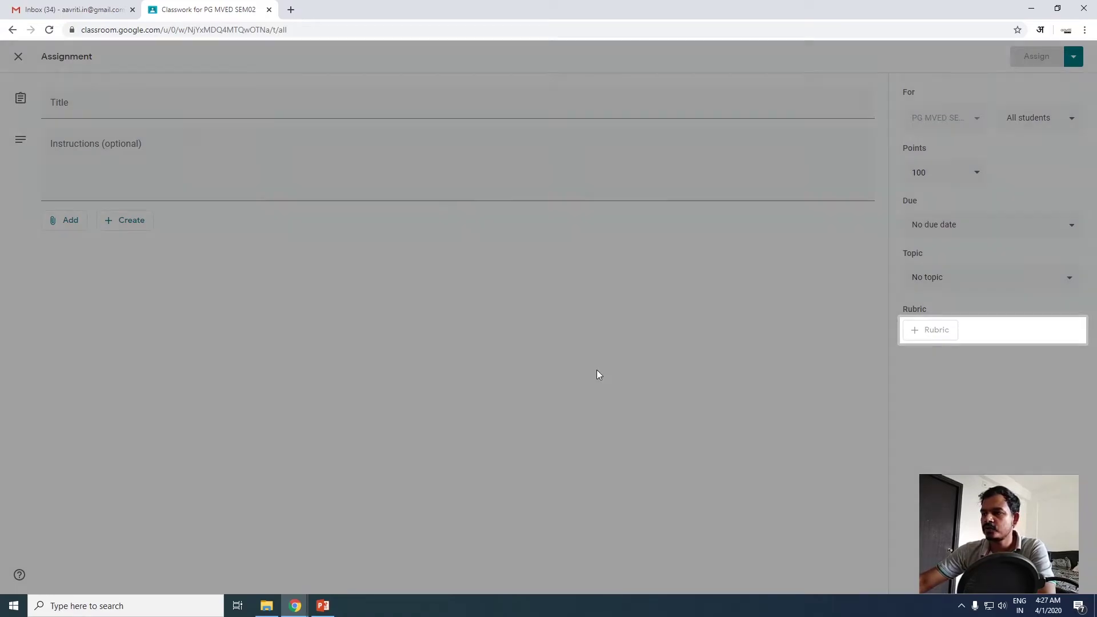
left_click(69, 107)
type("Research on digi")
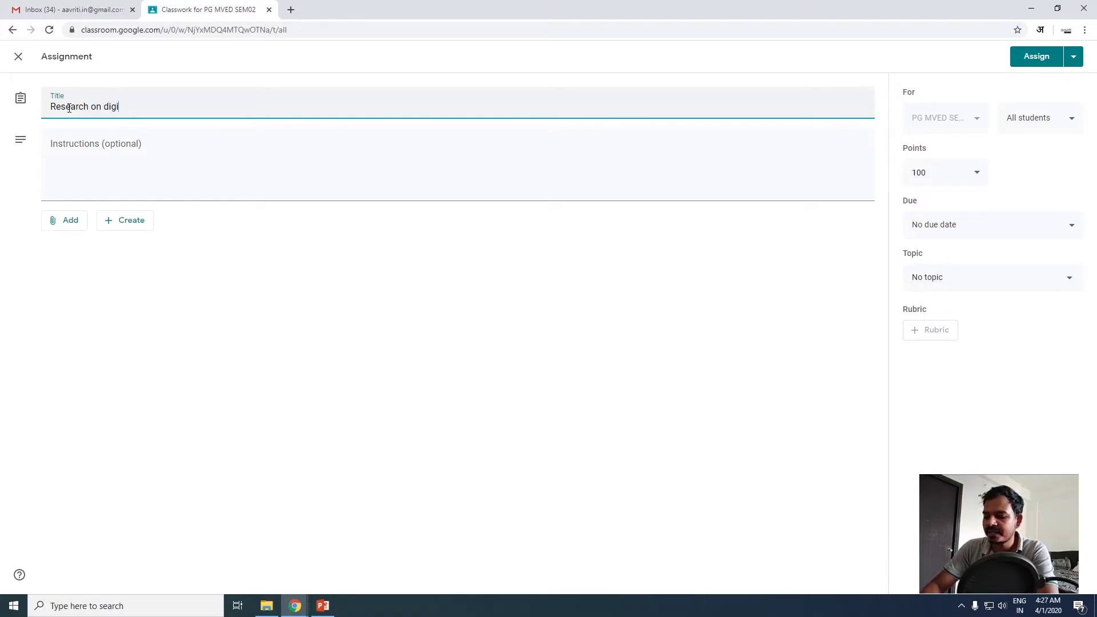
type("tal camera")
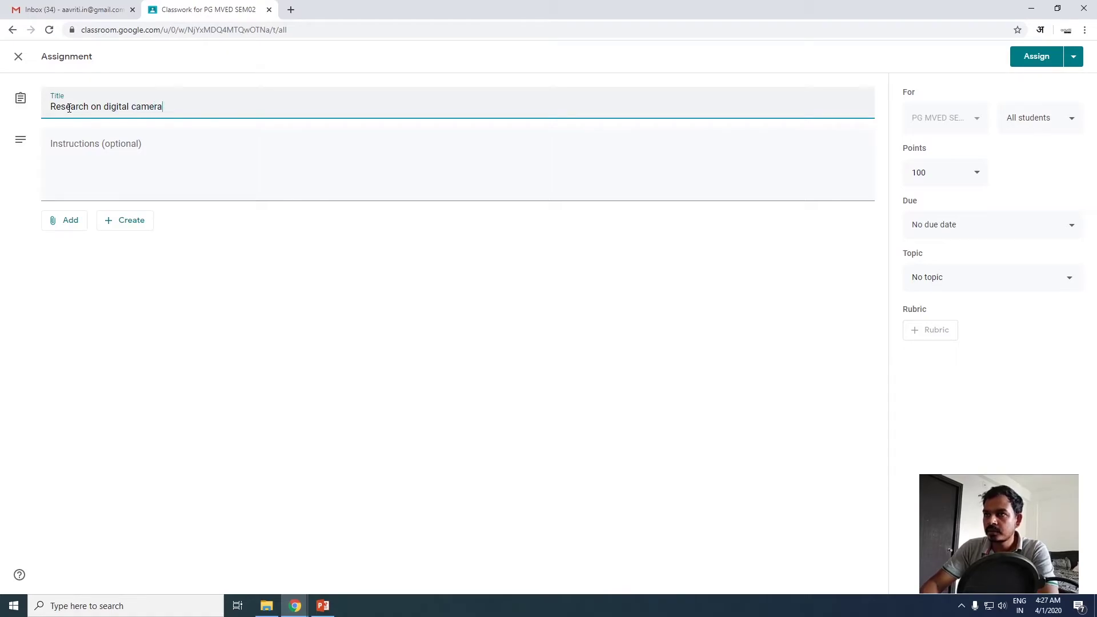
Begin the assignment instructions with "Study the evolution of digital camera and present a report", correcting the misspelled words.
left_click(187, 167)
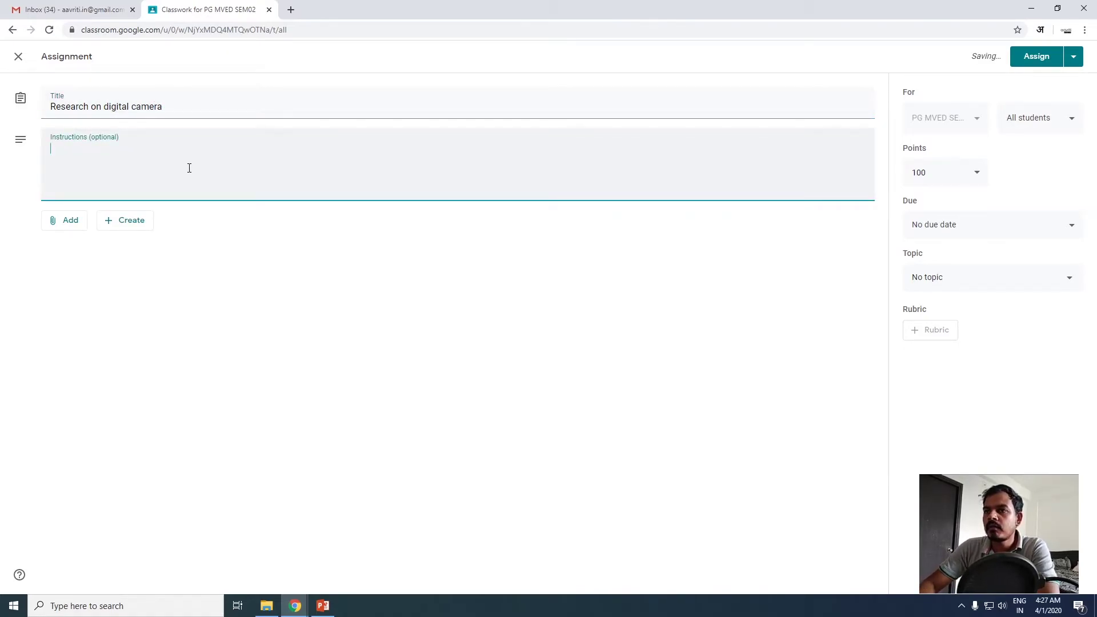
type("Sty")
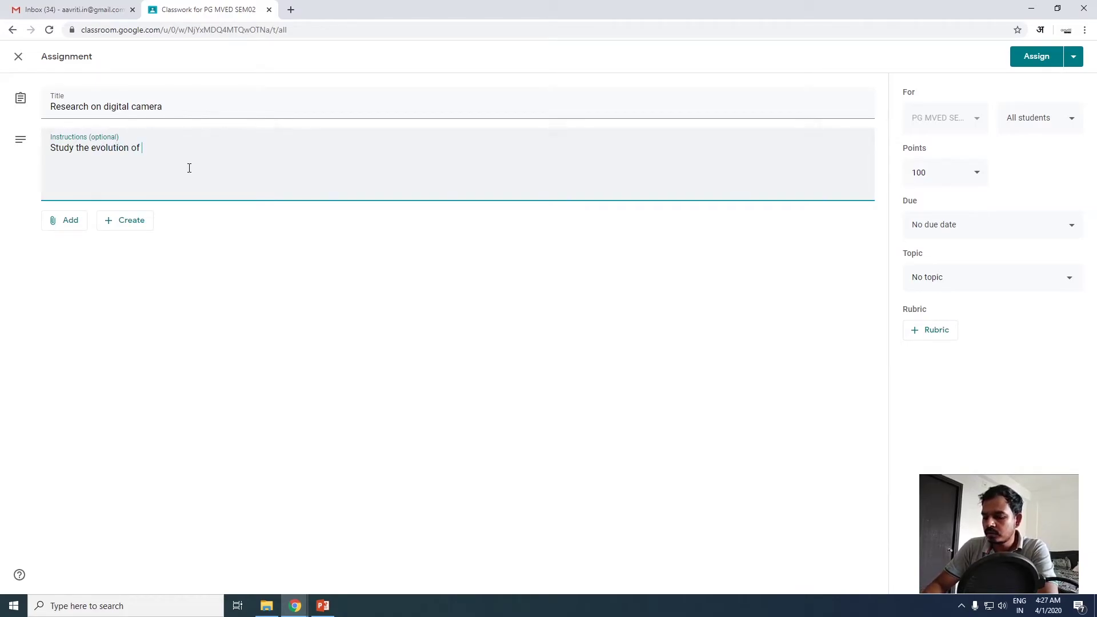
type("di")
key("BackSpace")
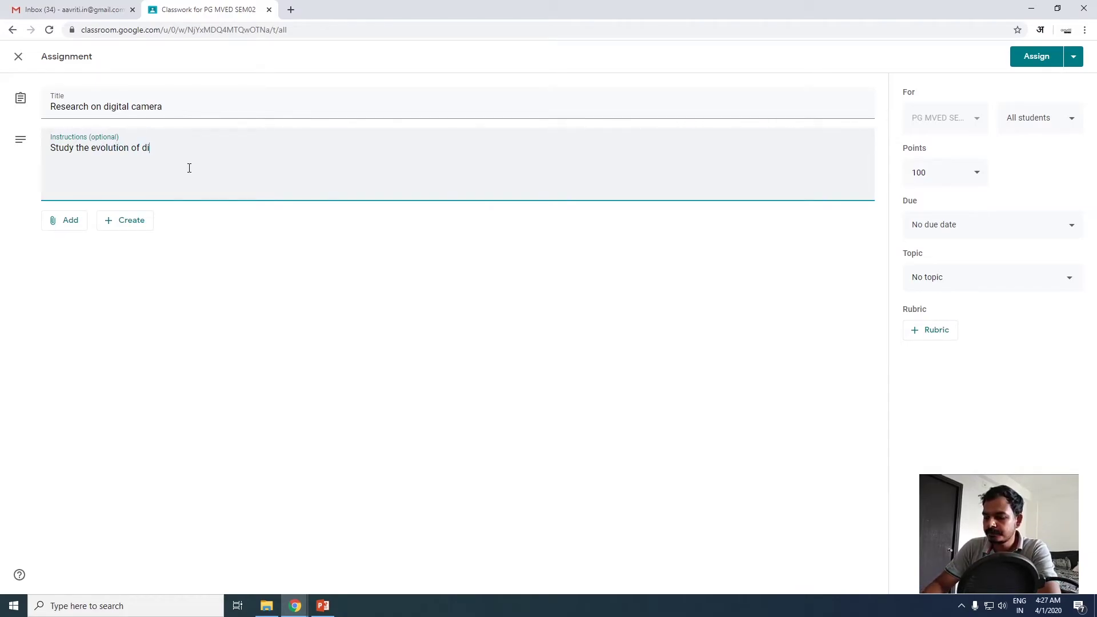
type("igital acmera")
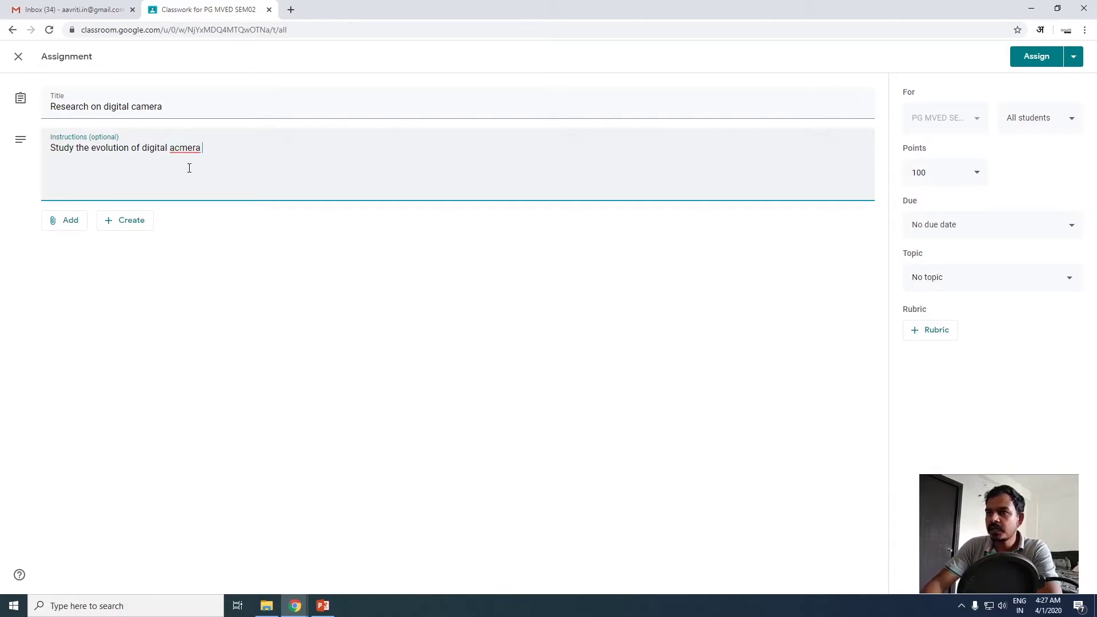
key("BackSpace")
key("BackSpace")
key("BackSpace")
key("BackSpace")
key("BackSpace")
key("BackSpace")
key("BackSpace")
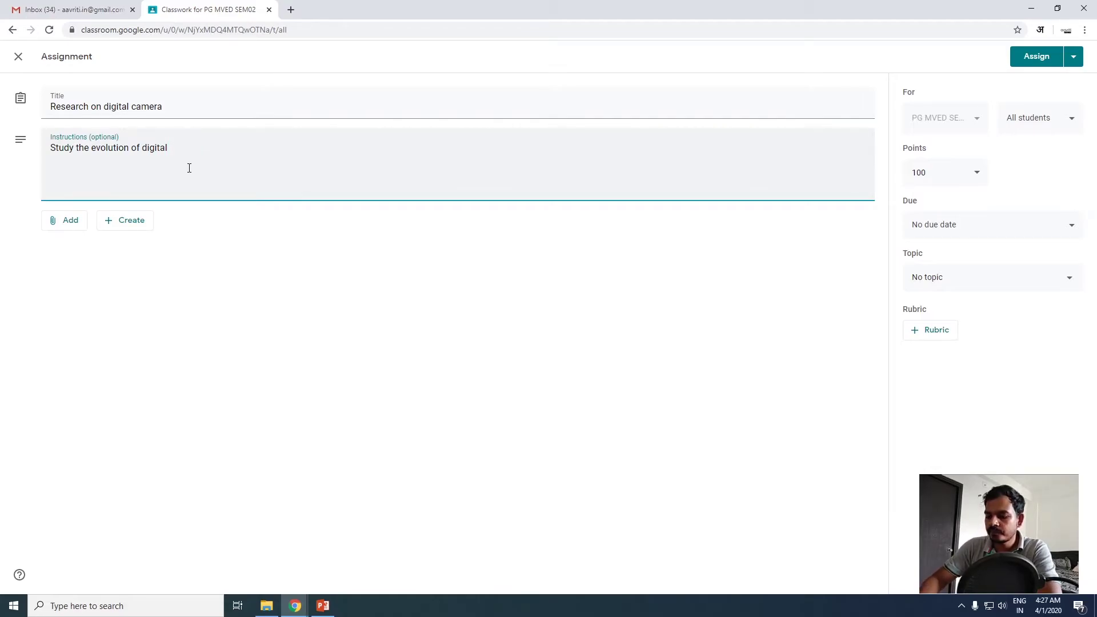
type("camera and")
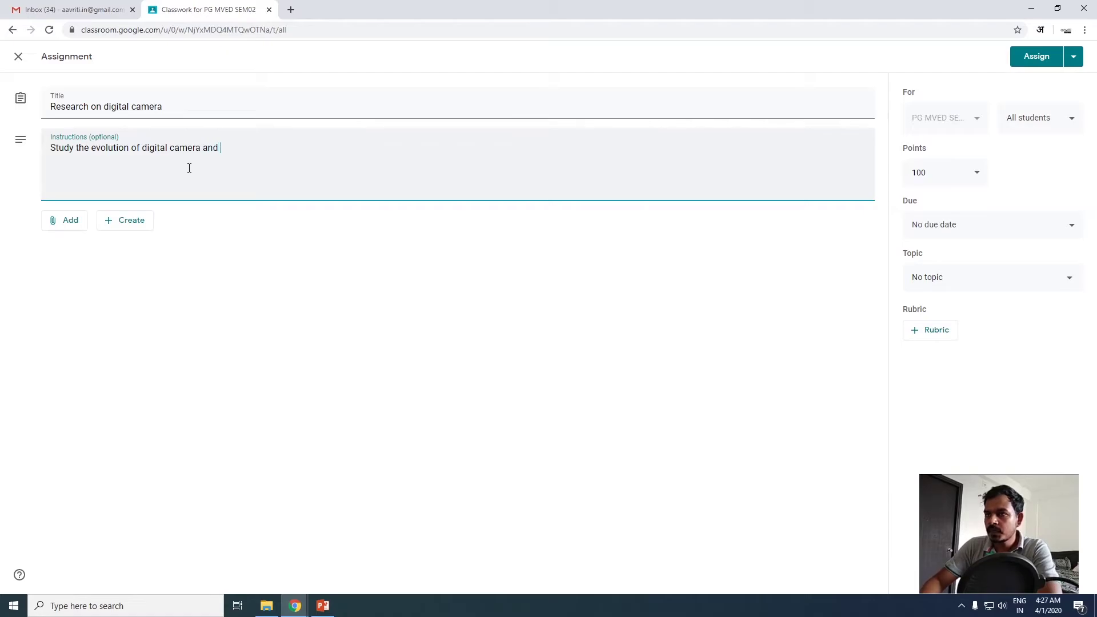
type(" present a a")
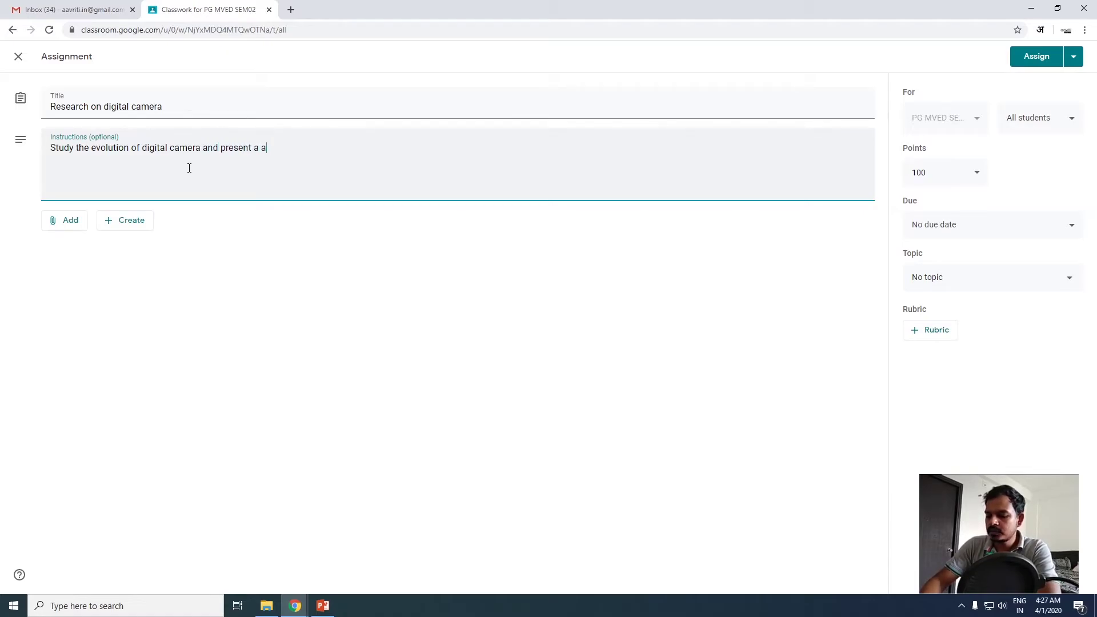
type("report")
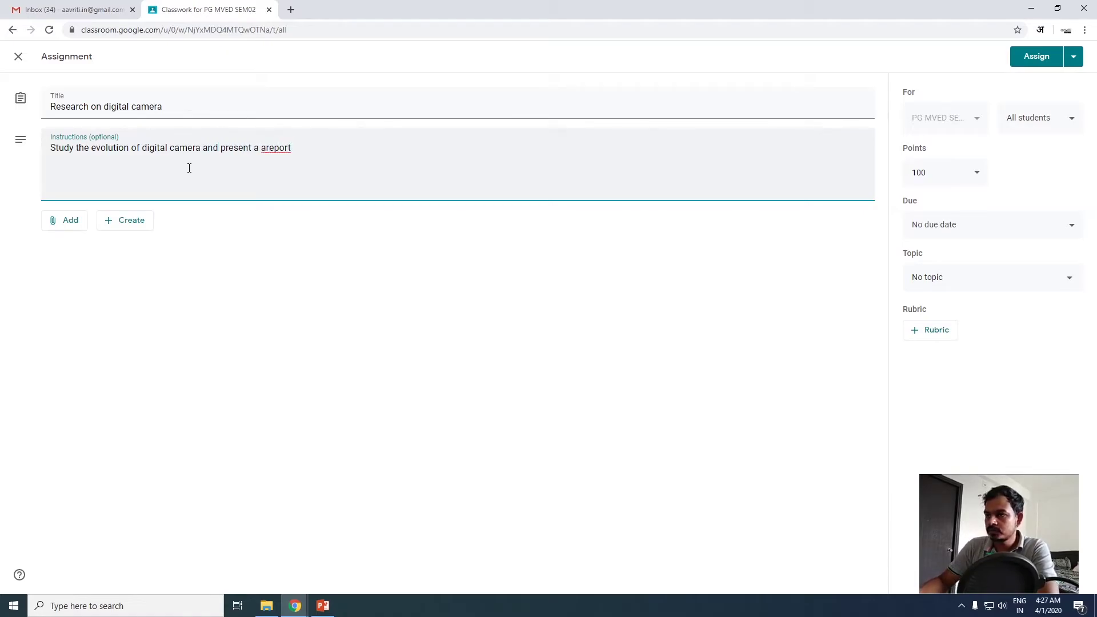
key("BackSpace")
key("BackSpace")
key("BackSpace")
key("BackSpace")
key("BackSpace")
key("BackSpace")
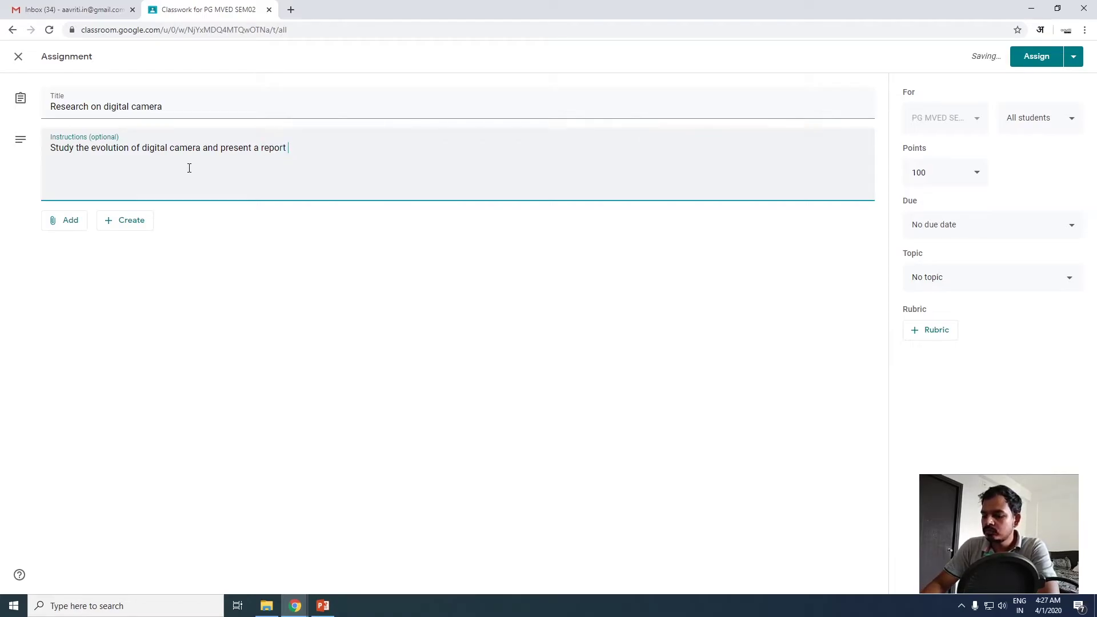
Continue the instructions with "as a pdf file having not more than 10 pages.".
type("as a pd")
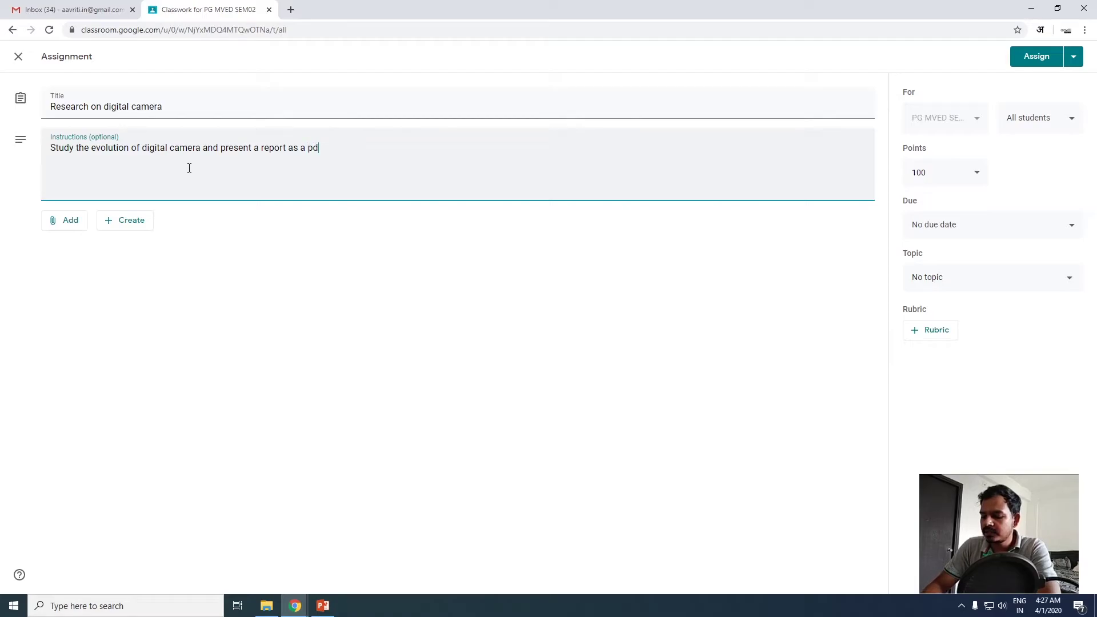
type("f file not more")
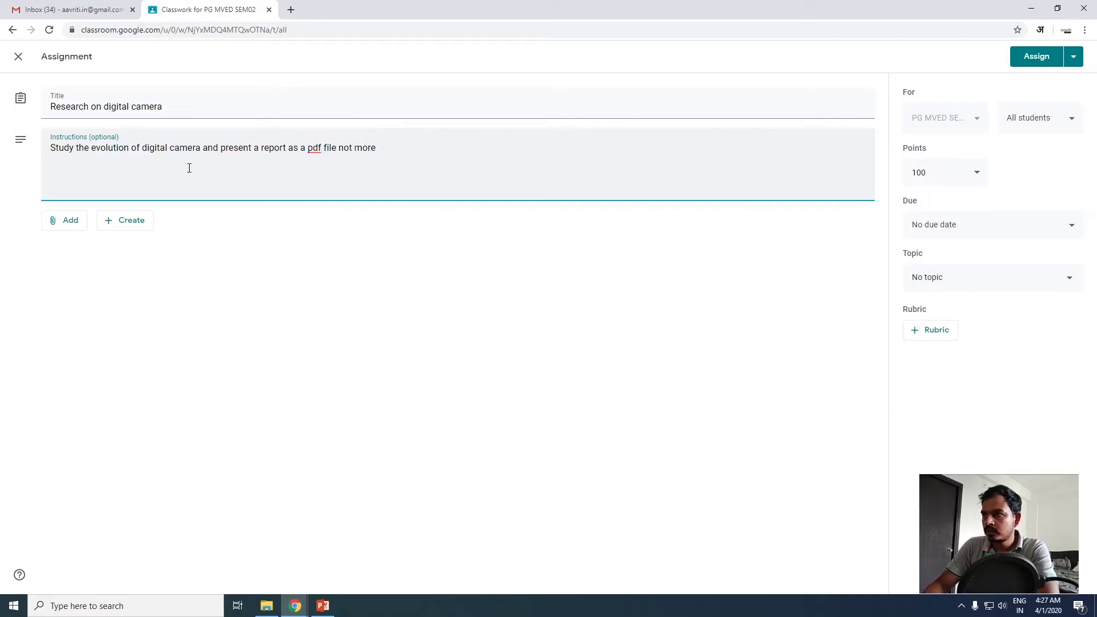
key("BackSpace")
key("BackSpace")
key("BackSpace")
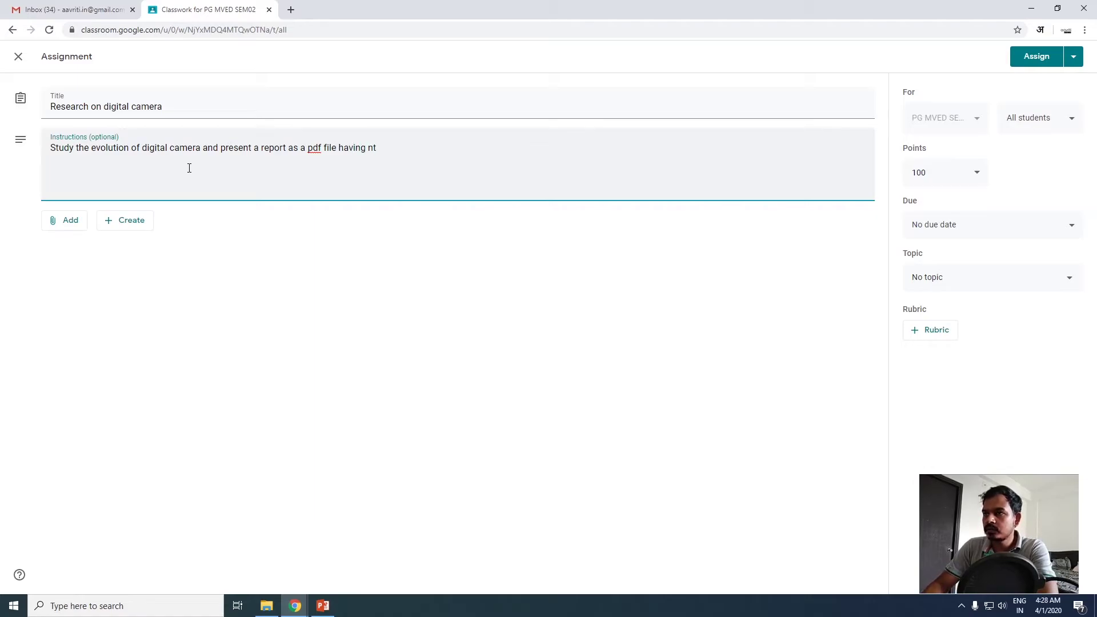
type("more")
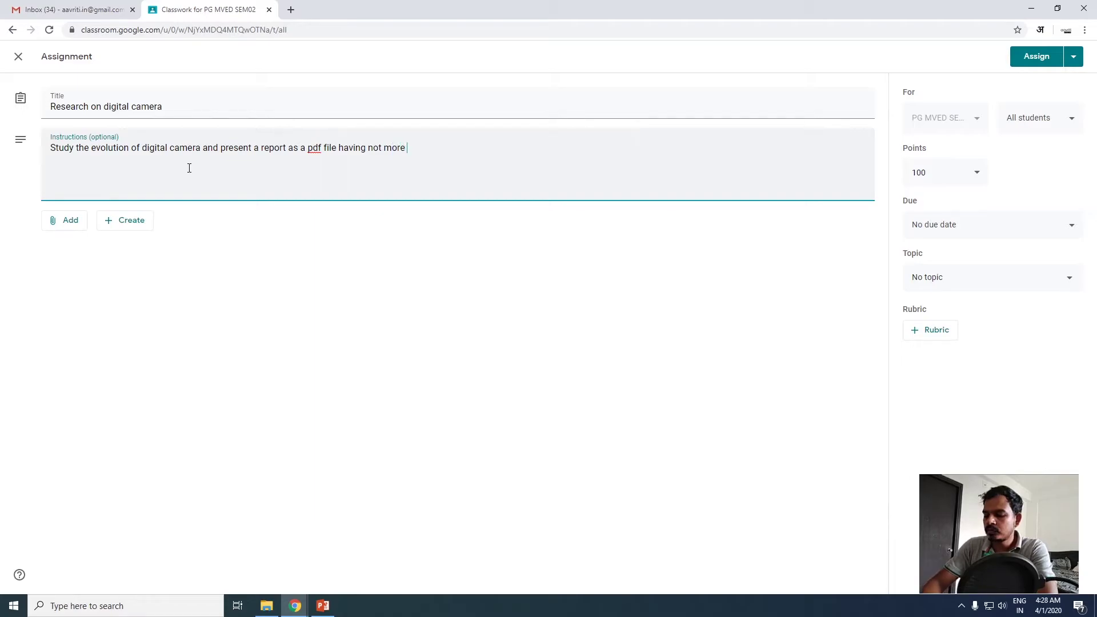
type(" than")
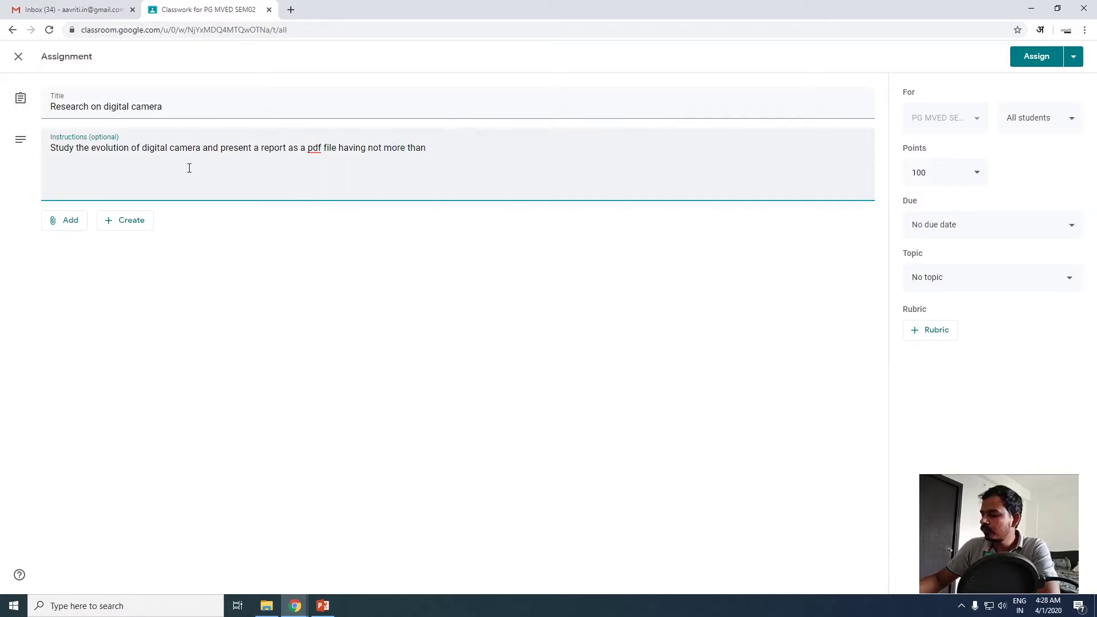
type(" 10pages.")
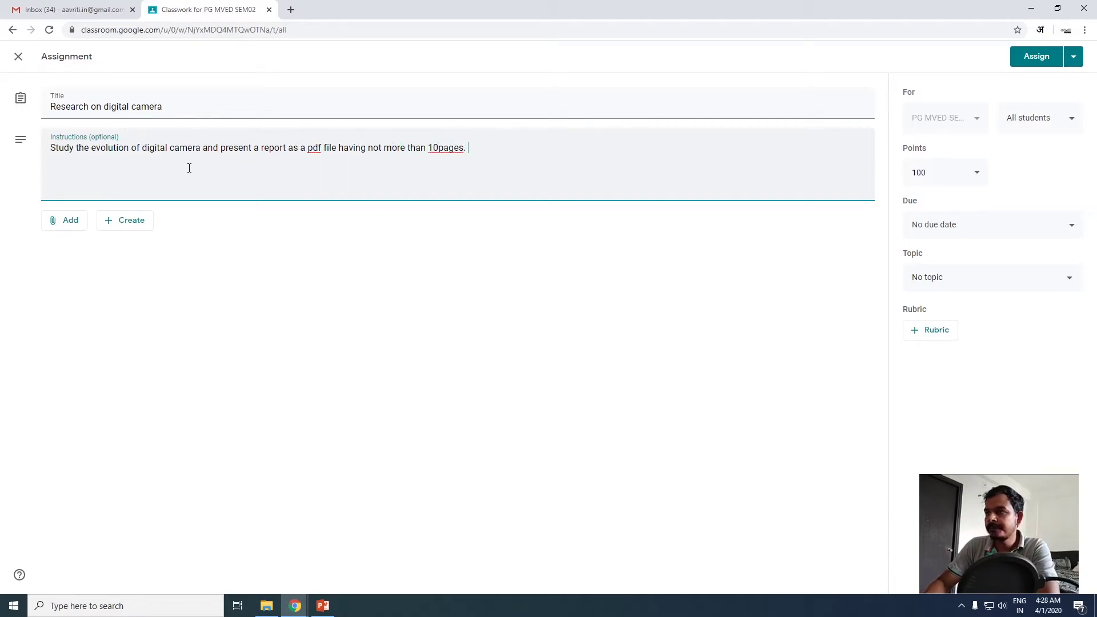
left_click(439, 148)
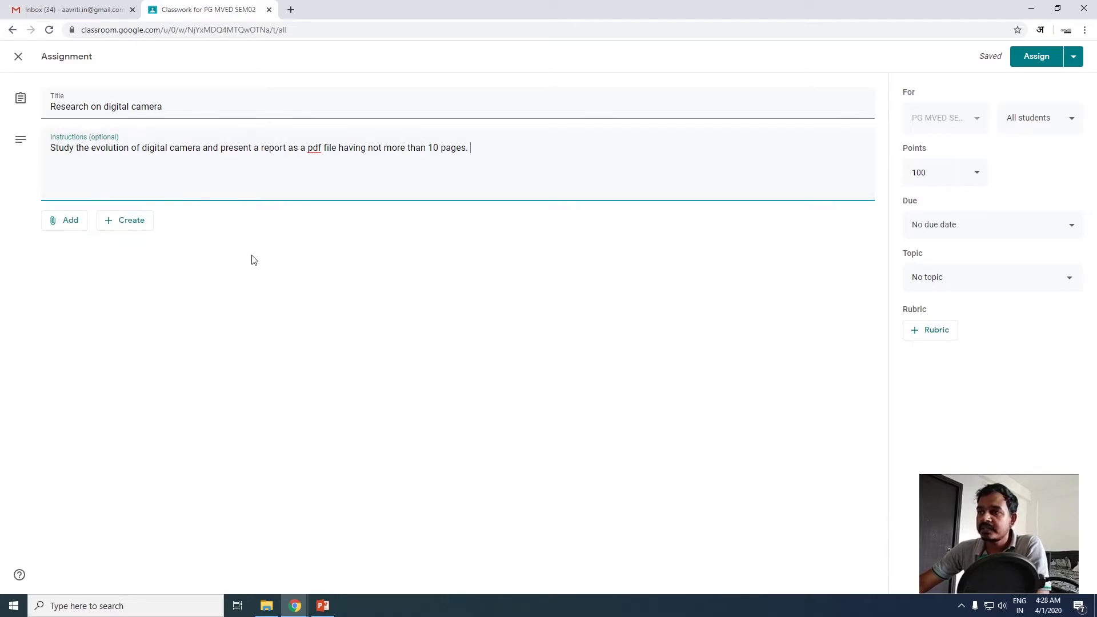
Add the sentence "check out the reference video attached." to the end of the instructions.
type("check o")
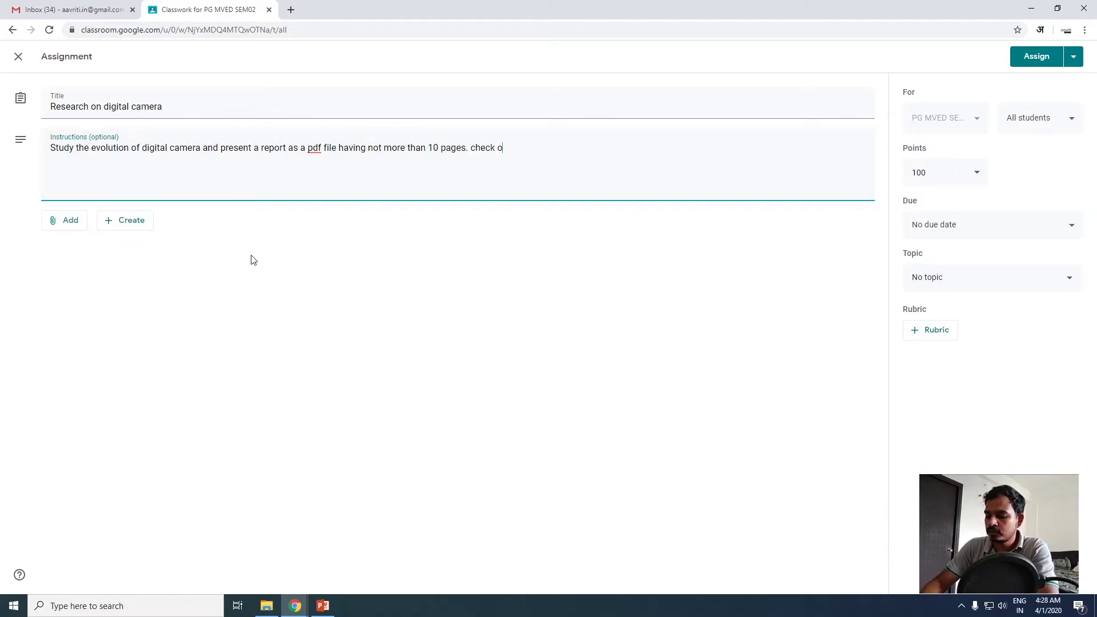
type("ut the ref")
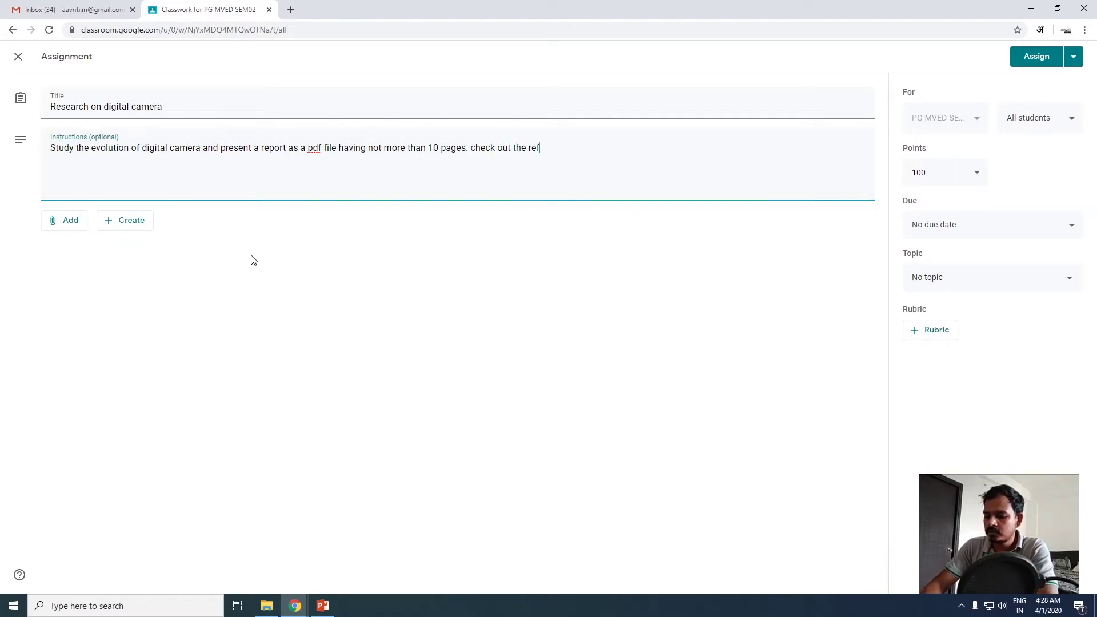
type("erence")
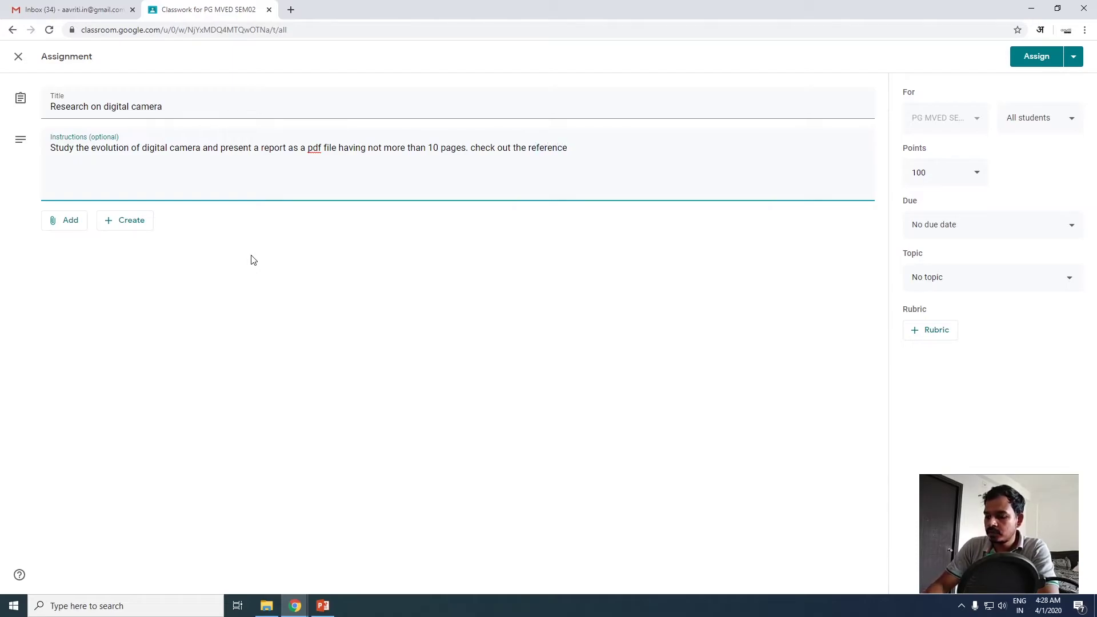
type(" video ")
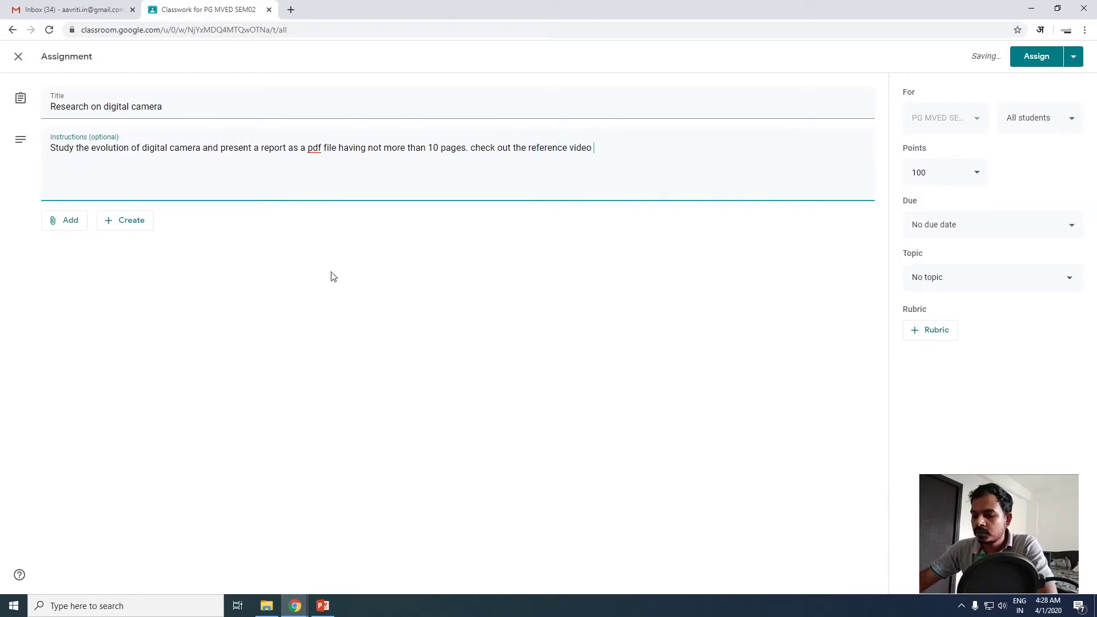
type("attached.")
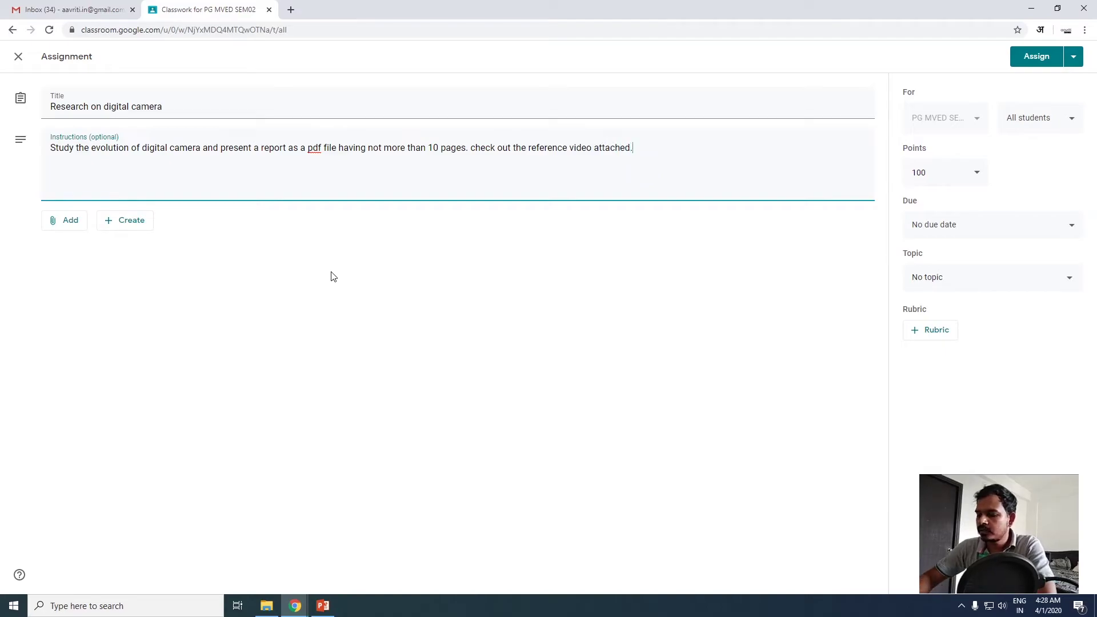
Search YouTube for "aavriti" and attach the video "HOW TO MAKE T-SHIRT FLAT DRAWING | AAVRITI | ADOBE ILLUSTRATOR" to the assignment.
left_click(61, 222)
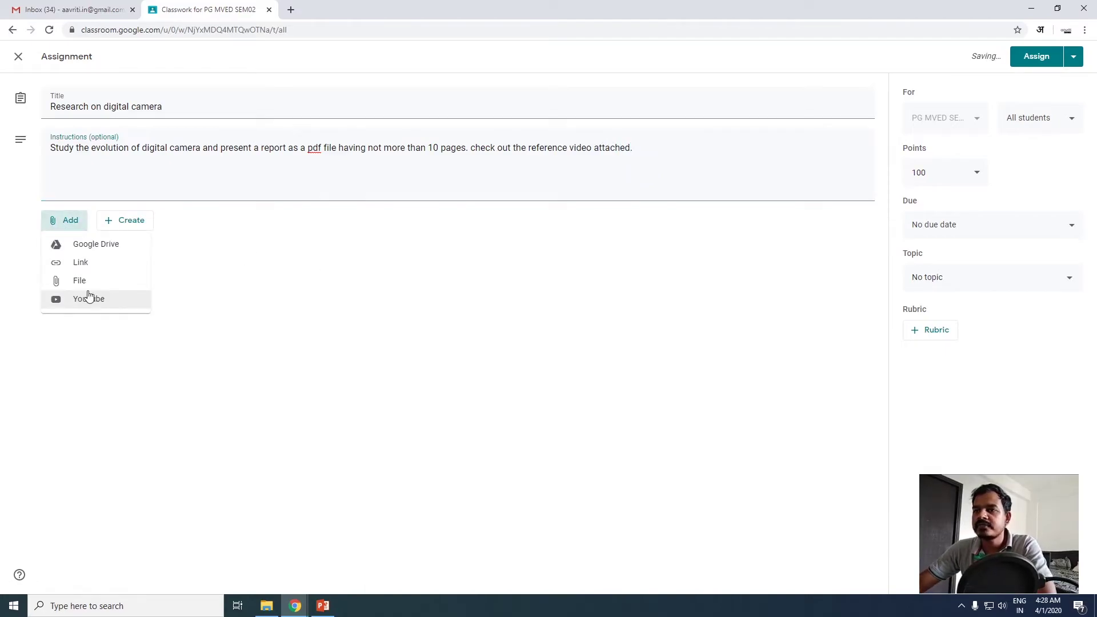
left_click(88, 303)
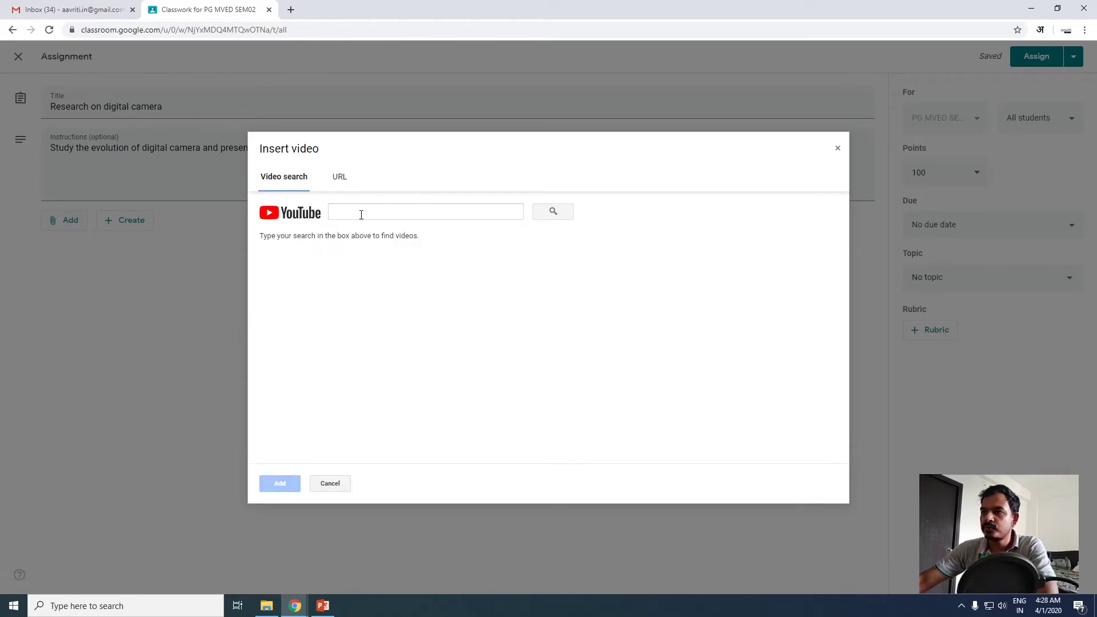
left_click(361, 215)
type("aavriti")
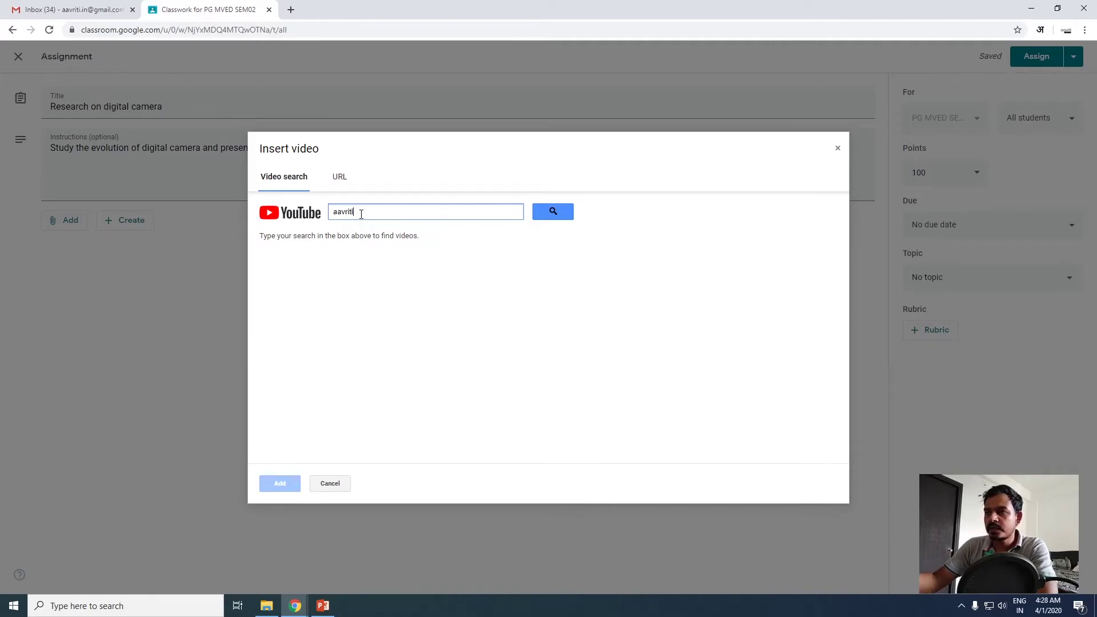
key("Return")
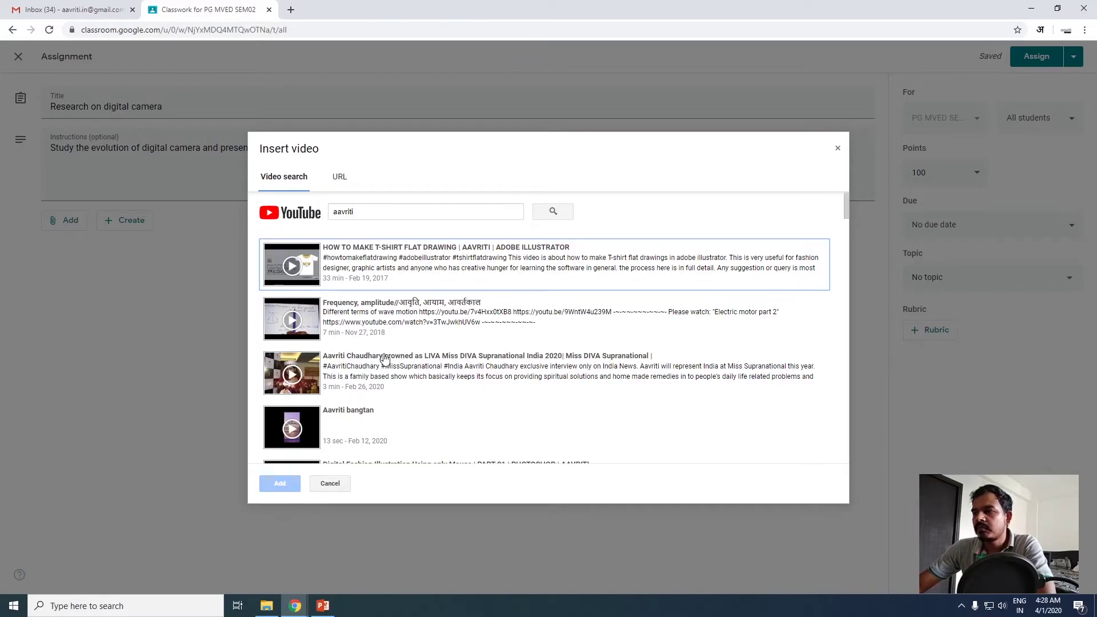
left_click(420, 279)
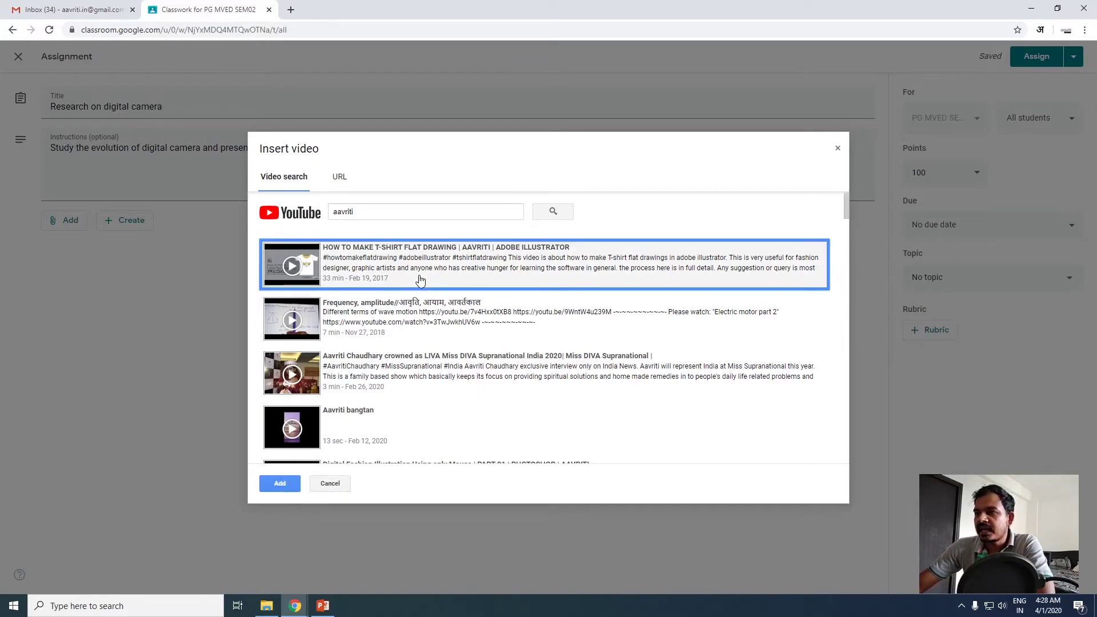
left_click(284, 487)
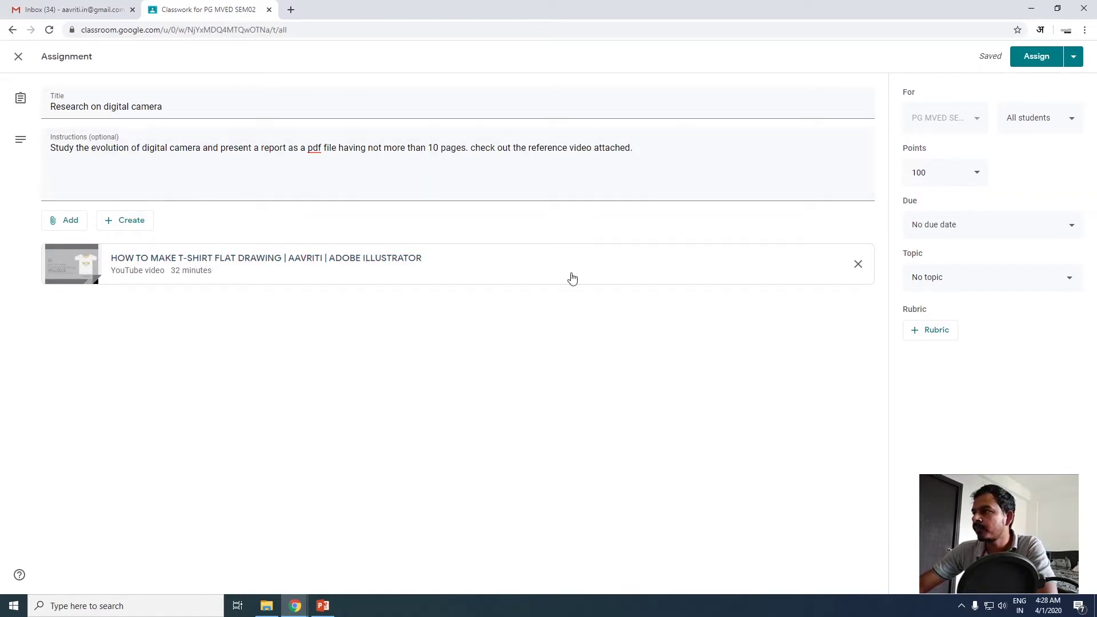
Review which students receive the assignment, keep all students, and set its points to 50.
left_click(1072, 122)
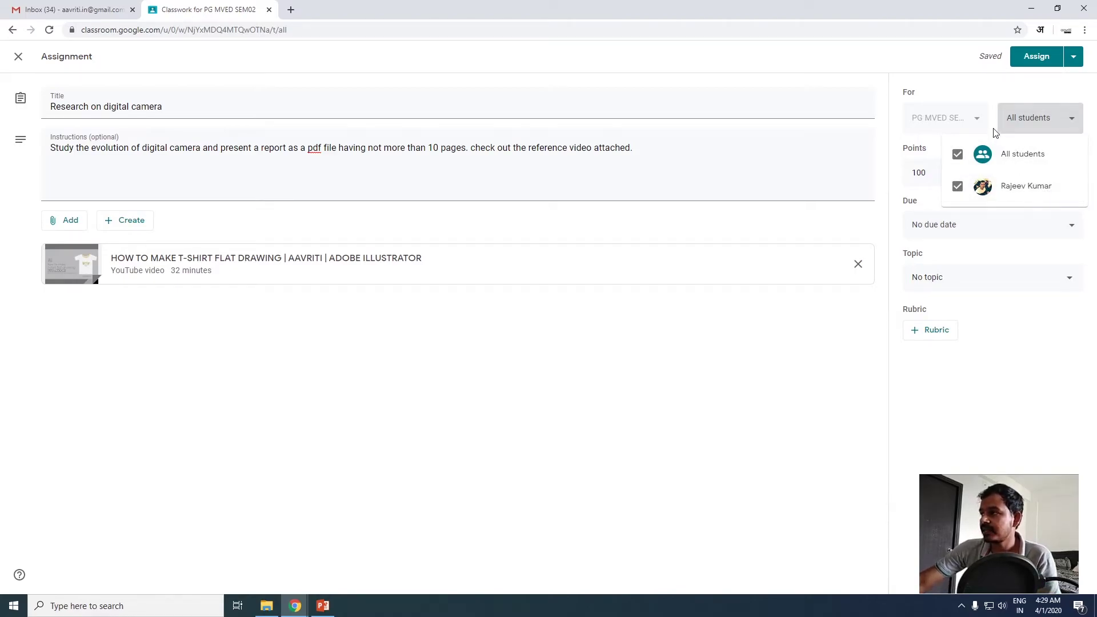
left_click(976, 93)
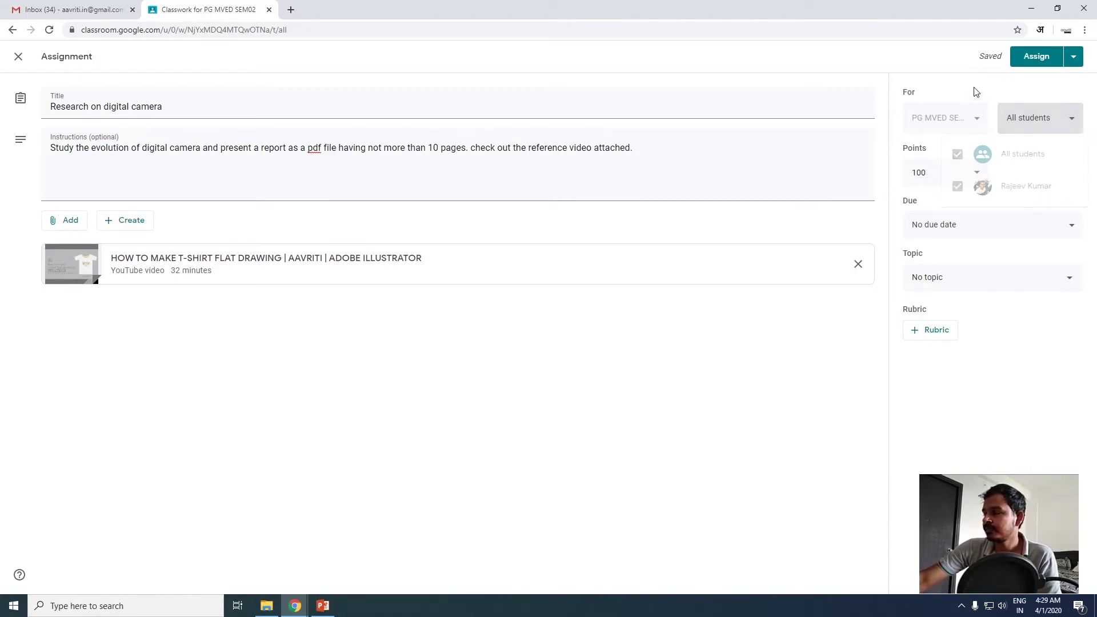
left_click(941, 173)
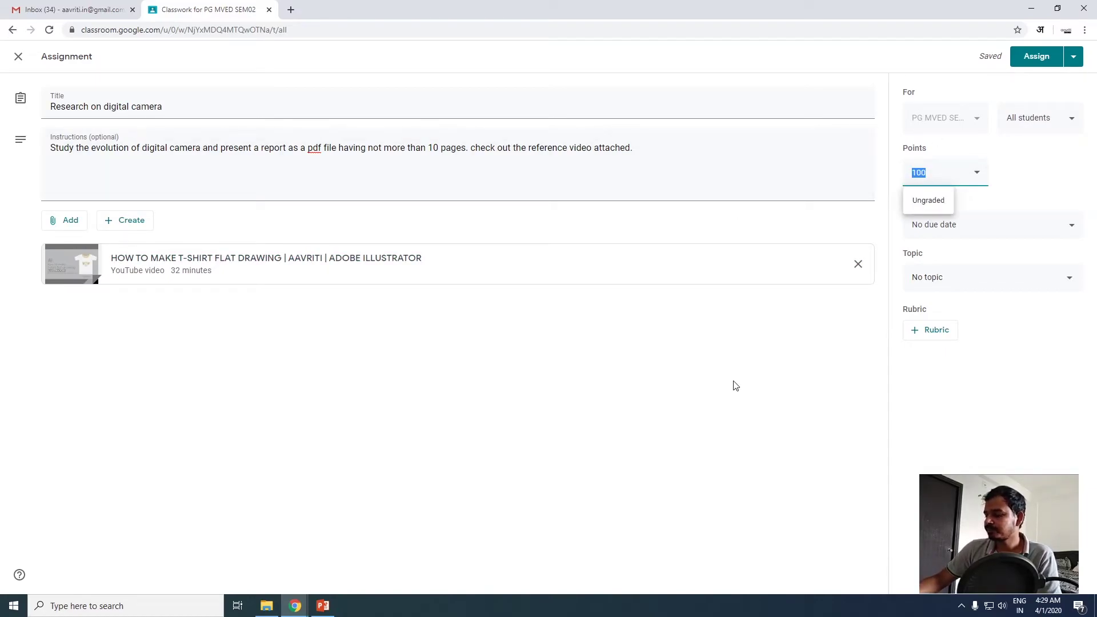
type("50")
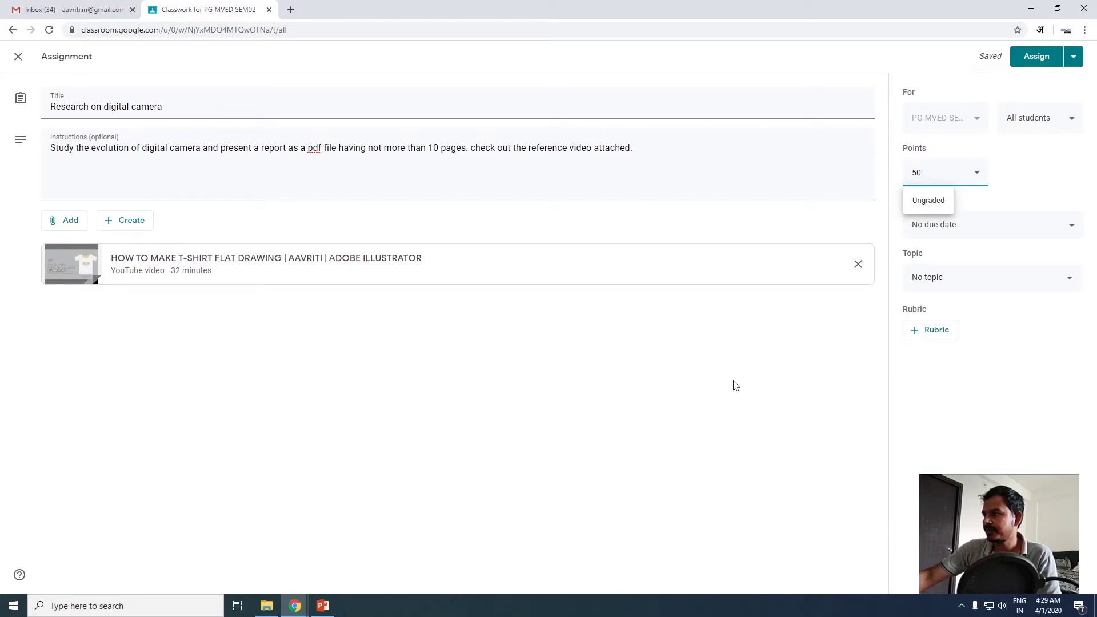
left_click(1073, 185)
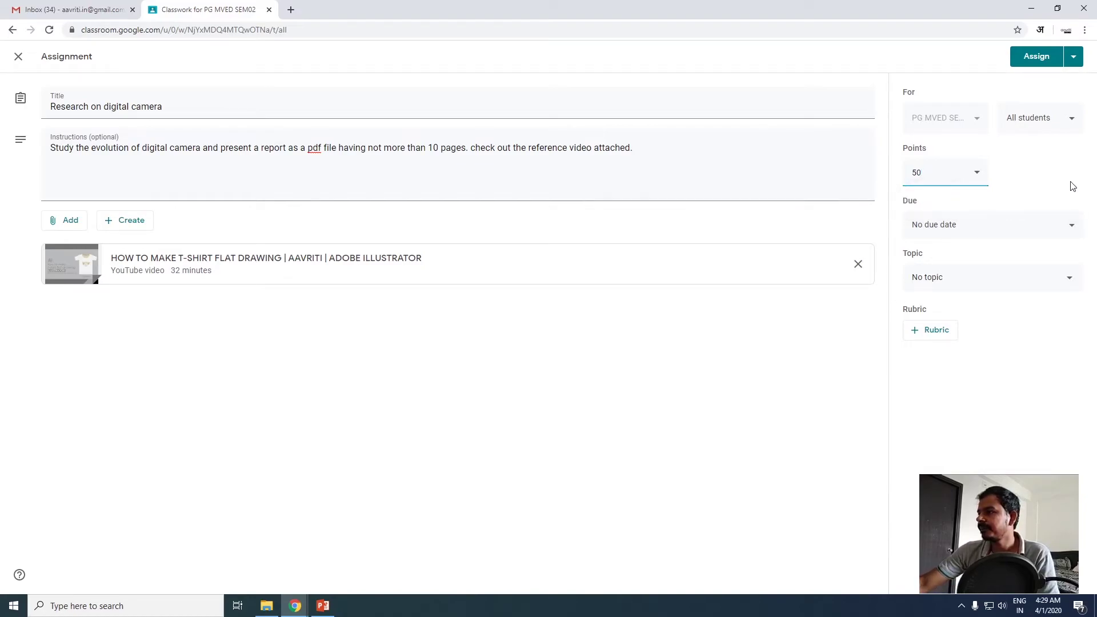
Set the assignment's due date to Apr 6, 2020, without a due time.
left_click(1026, 225)
left_click(1023, 272)
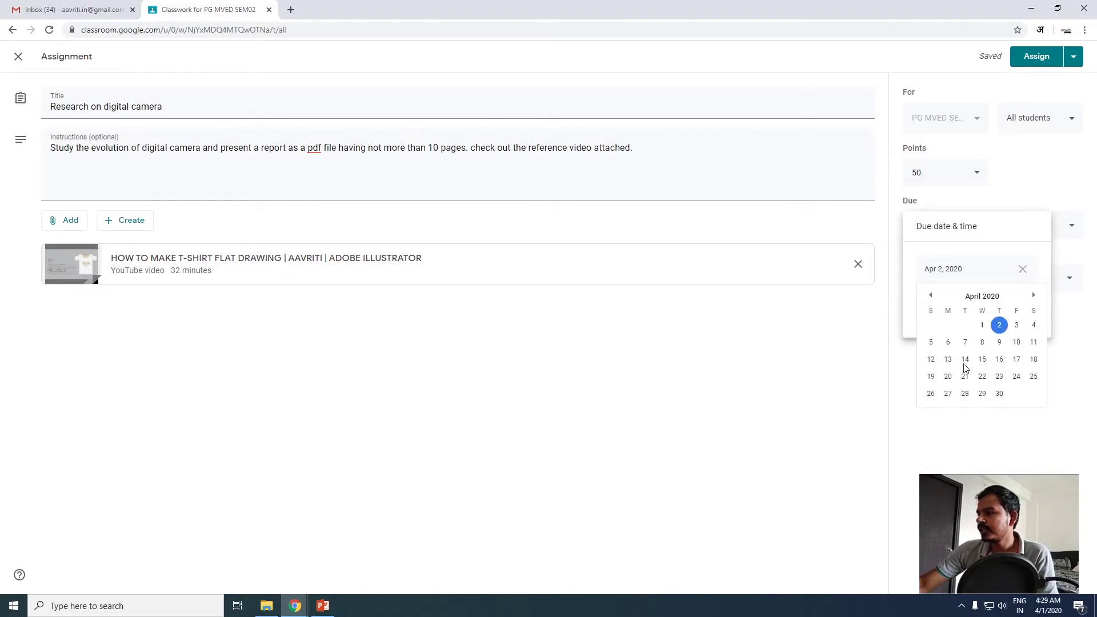
left_click(948, 343)
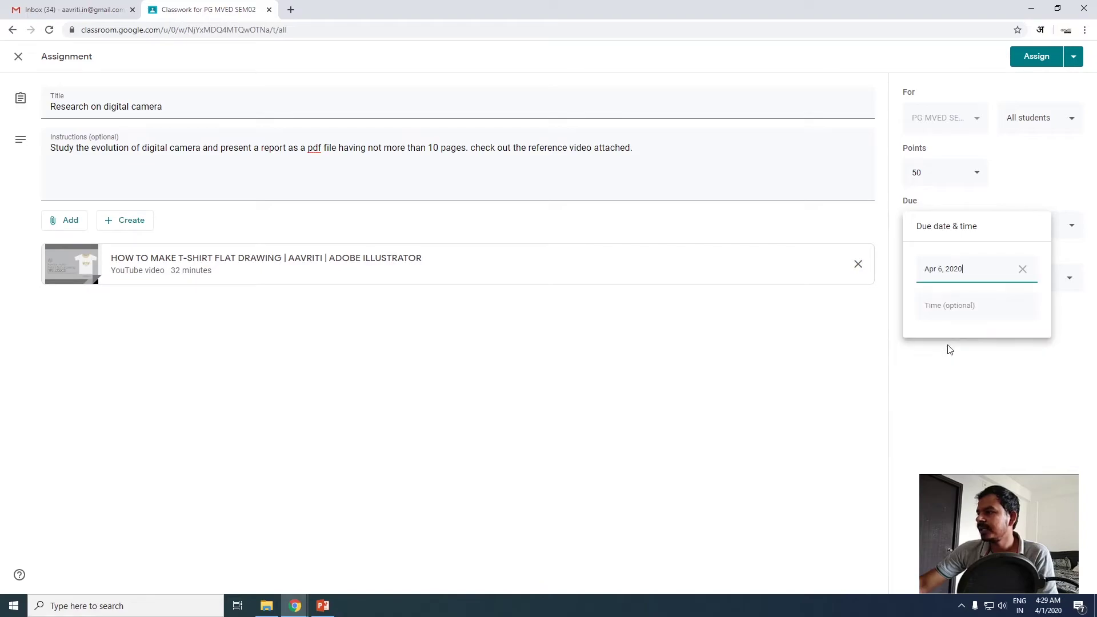
left_click(1008, 347)
Start creating a new topic for the assignment.
left_click(1055, 288)
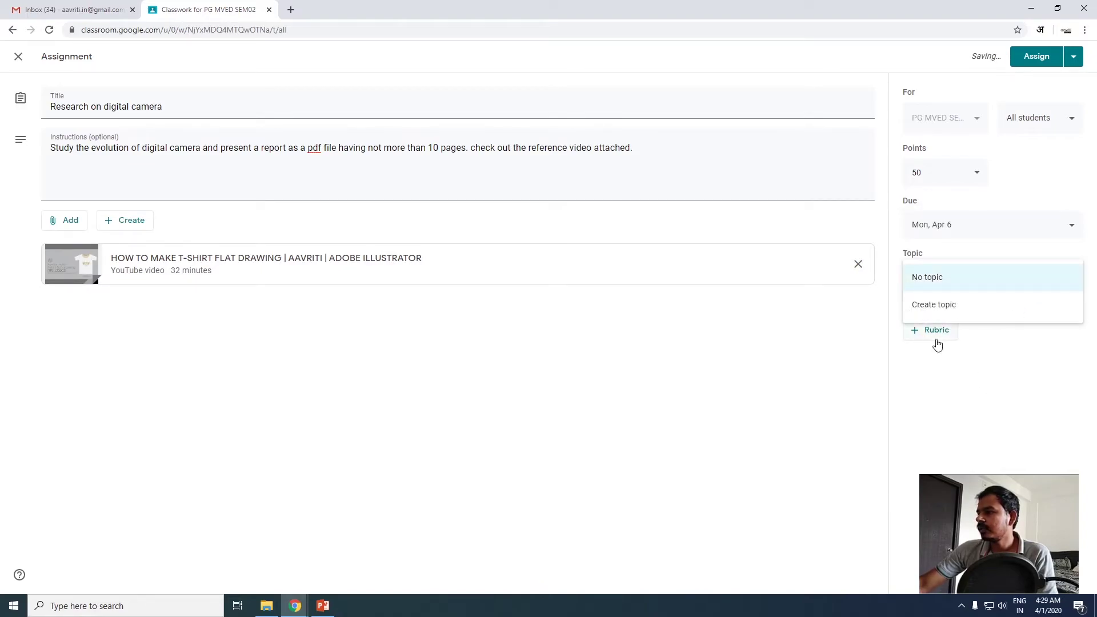
left_click(938, 307)
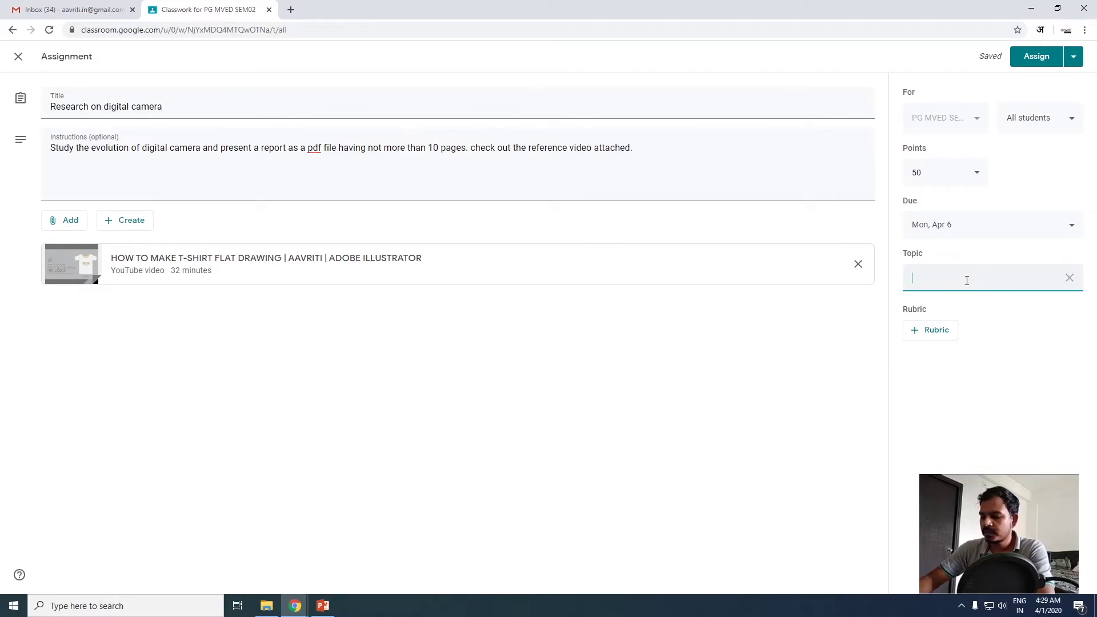
type("photo")
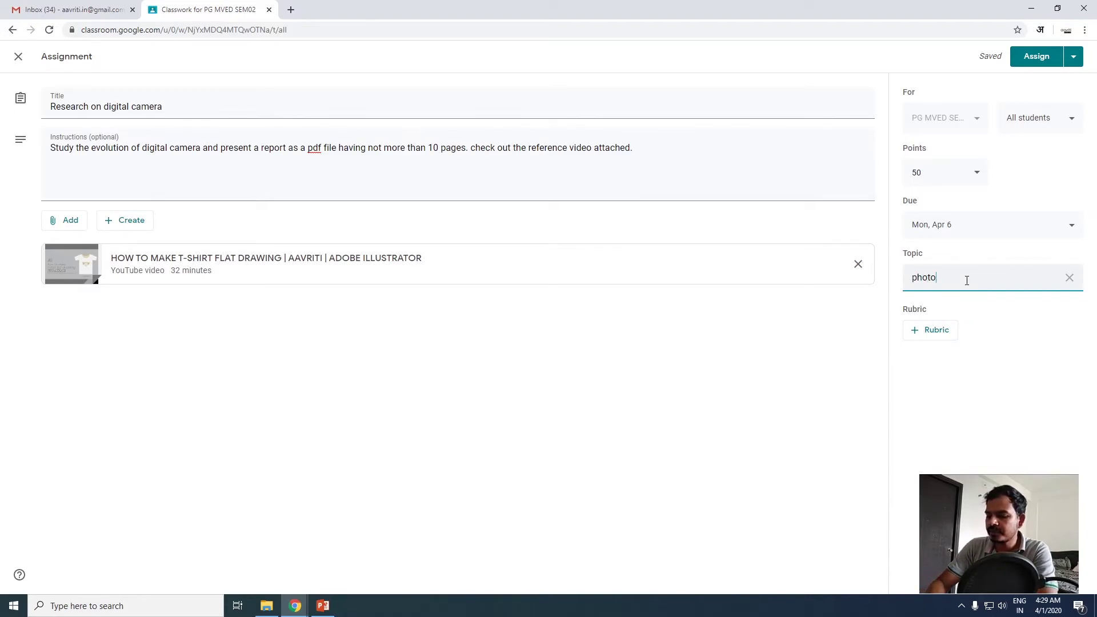
key("BackSpace")
key("BackSpace")
key("BackSpace")
key("BackSpace")
key("BackSpace")
type("P")
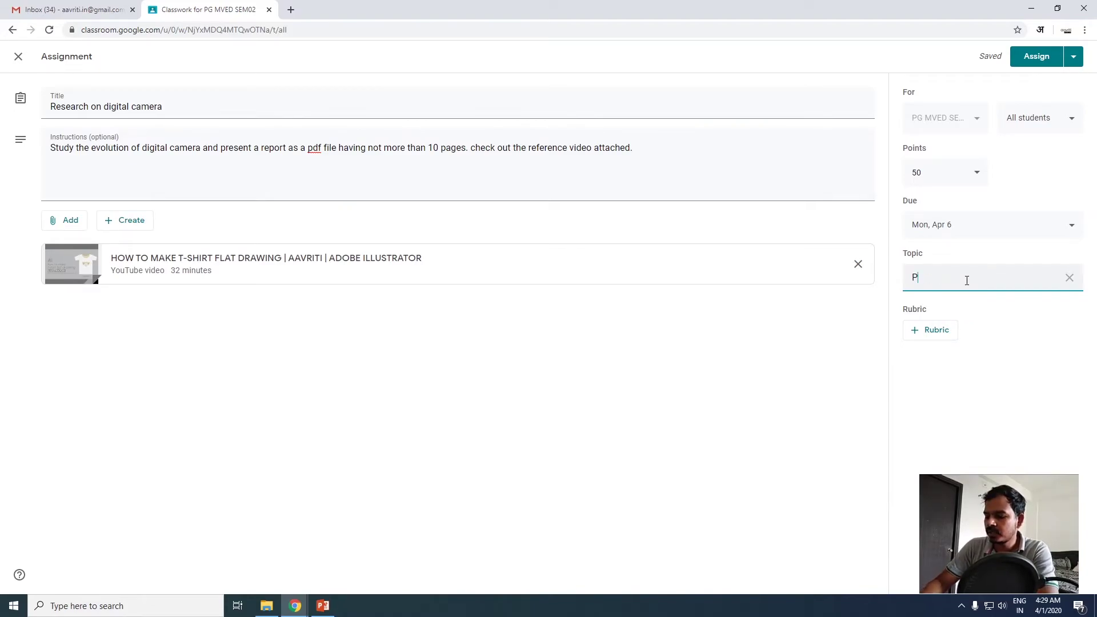
type("hoto")
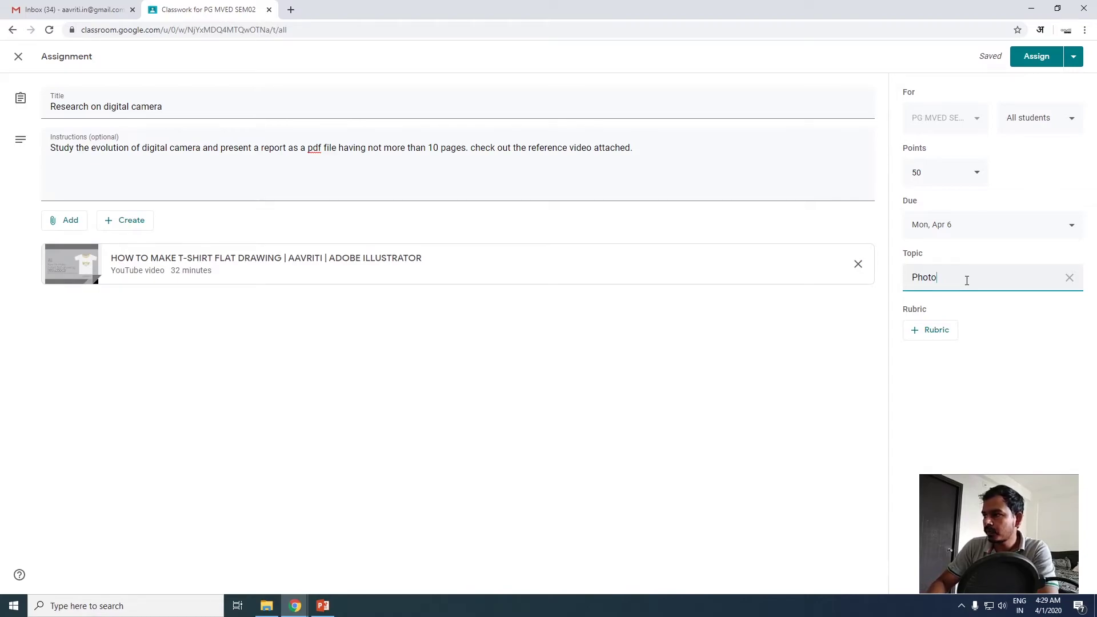
type("graphy")
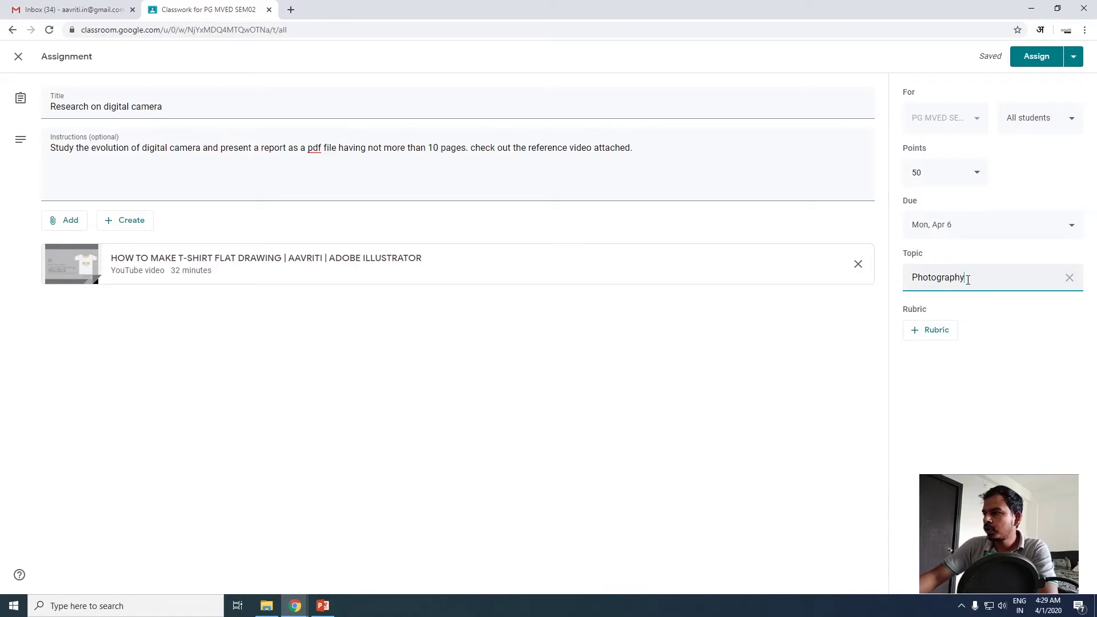
key("BackSpace")
key("BackSpace")
key("BackSpace")
key("BackSpace")
key("BackSpace")
key("BackSpace")
key("BackSpace")
key("BackSpace")
key("BackSpace")
key("BackSpace")
key("BackSpace")
Name the assignment's new topic "Research", correcting the misspelled word.
type("Reasearch")
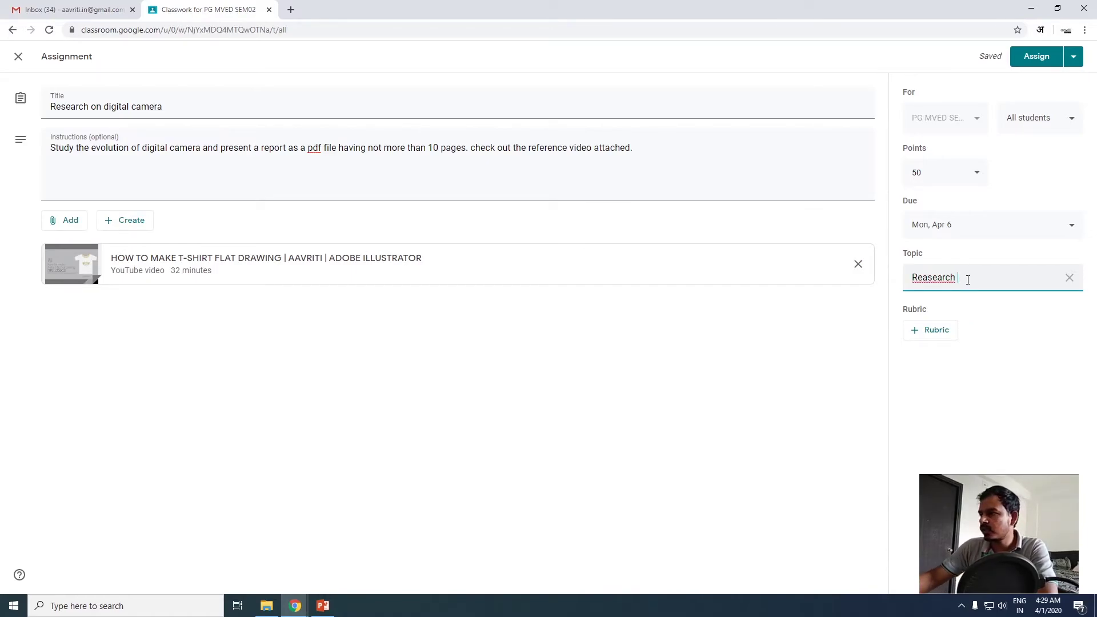
right_click(935, 279)
left_click(958, 290)
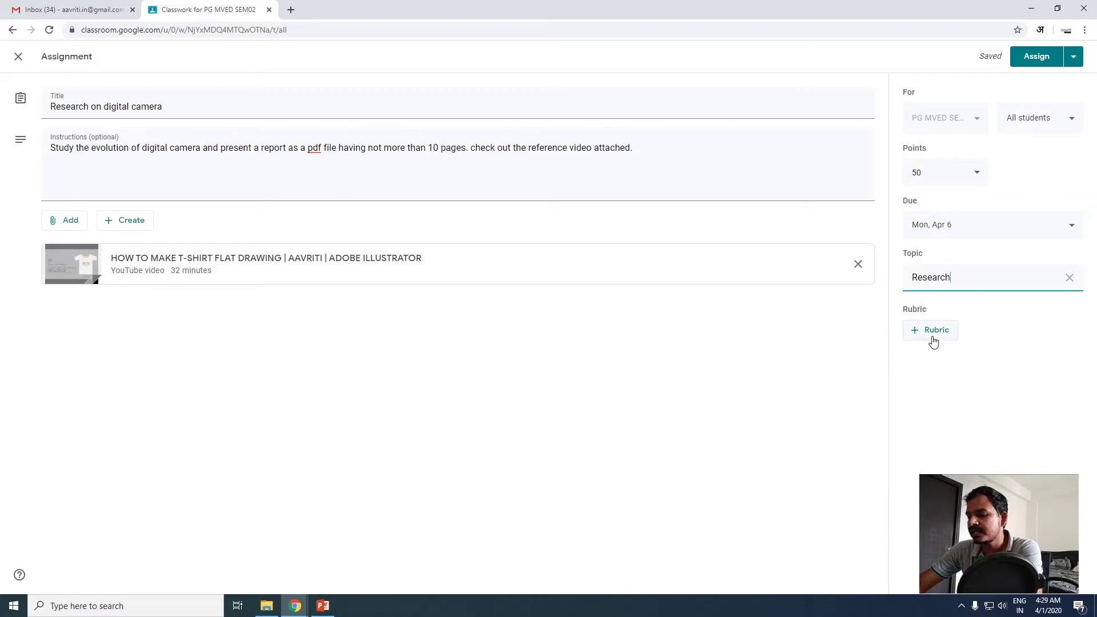
left_click(960, 375)
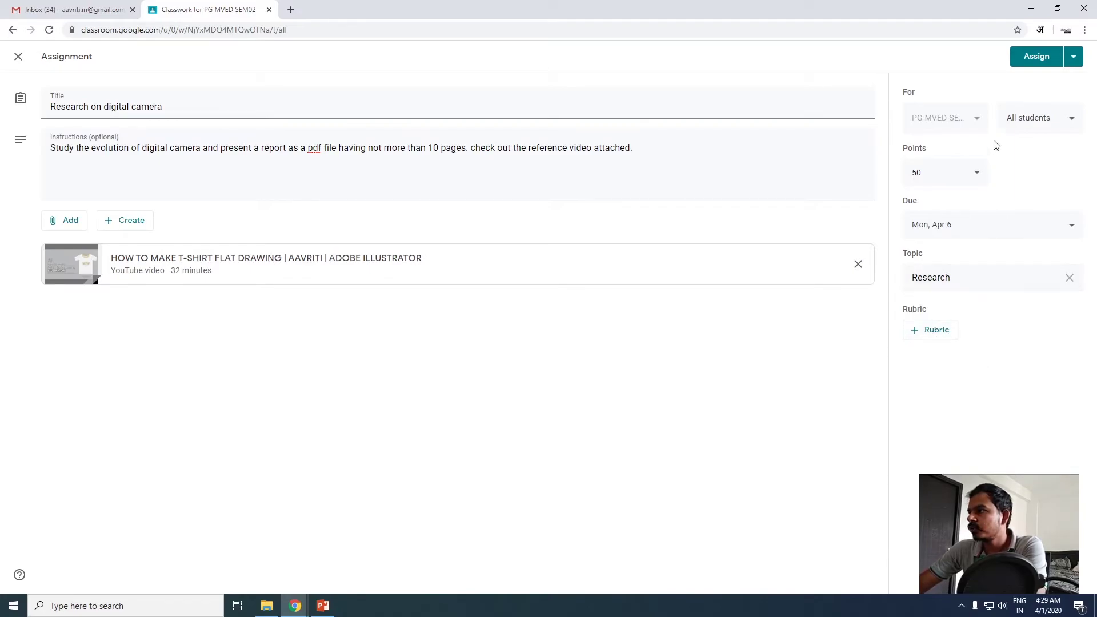
Check the publishing options, assign "Research on digital camera" to the class immediately, and expand its entry in the classwork list.
left_click(1073, 58)
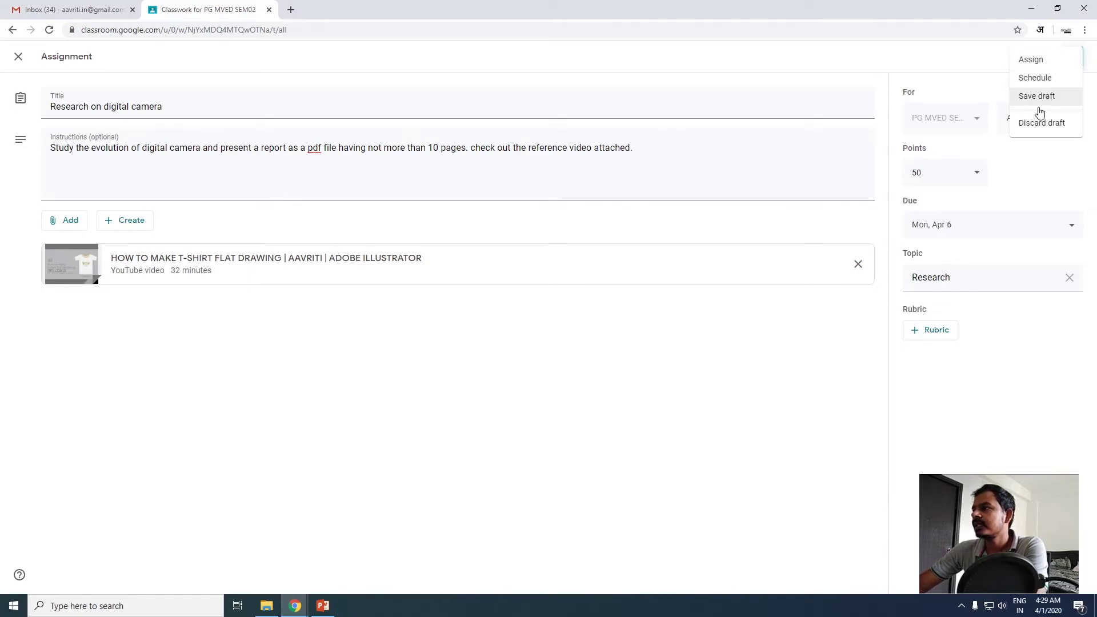
left_click(970, 70)
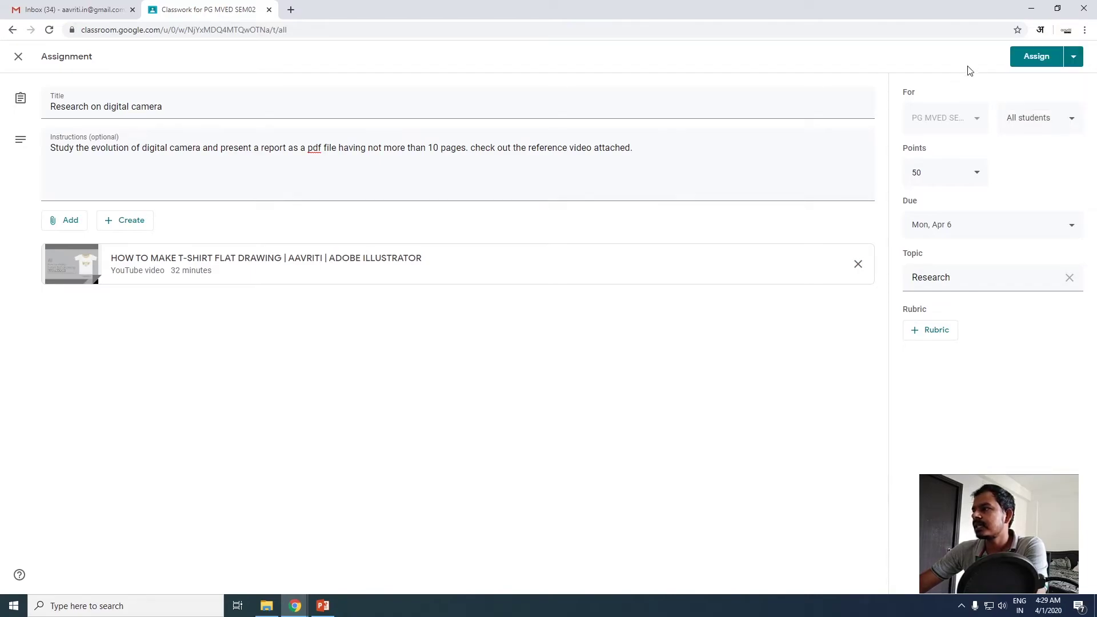
left_click(1034, 60)
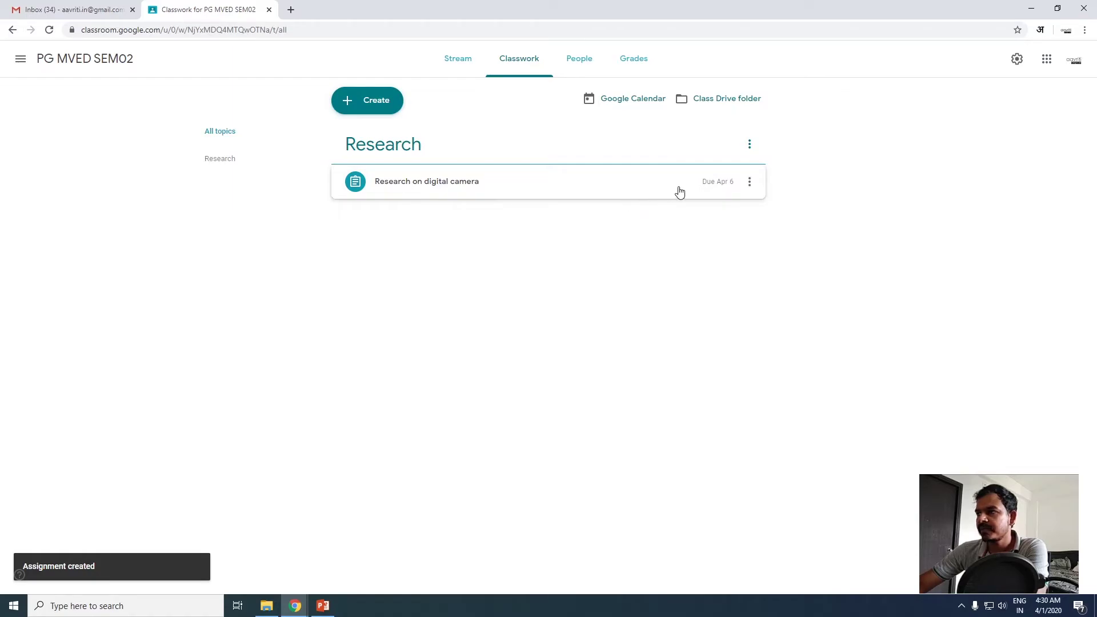
left_click(431, 195)
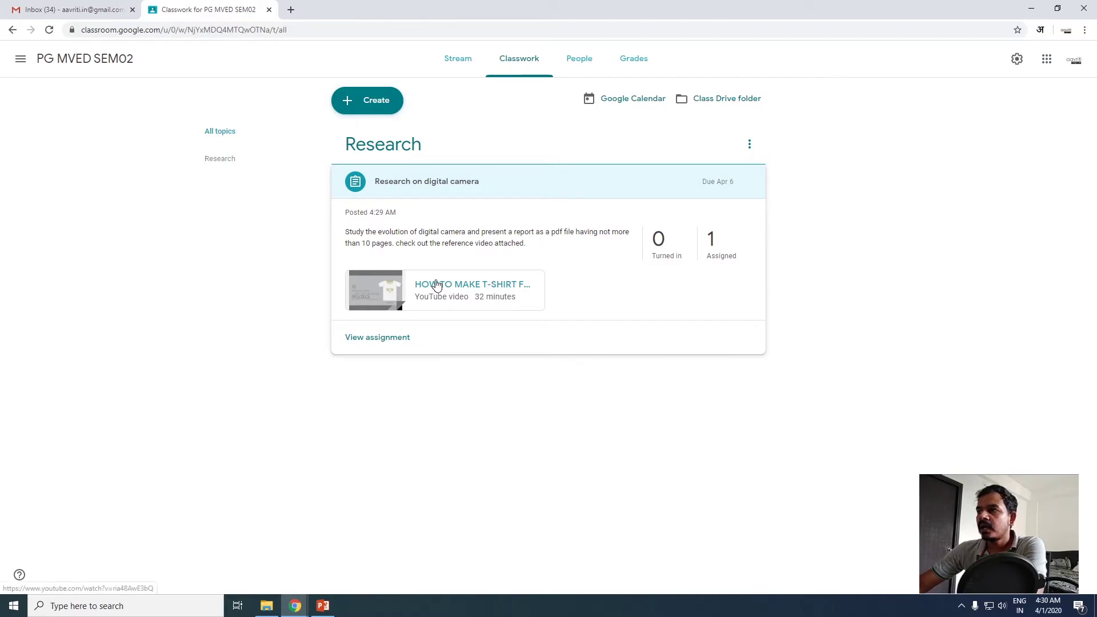
Switch to the student's incognito Classroom window, load the stream's new posts, and check the "Welcome everyone !!" announcement.
mouse_move(298, 610)
left_click(388, 563)
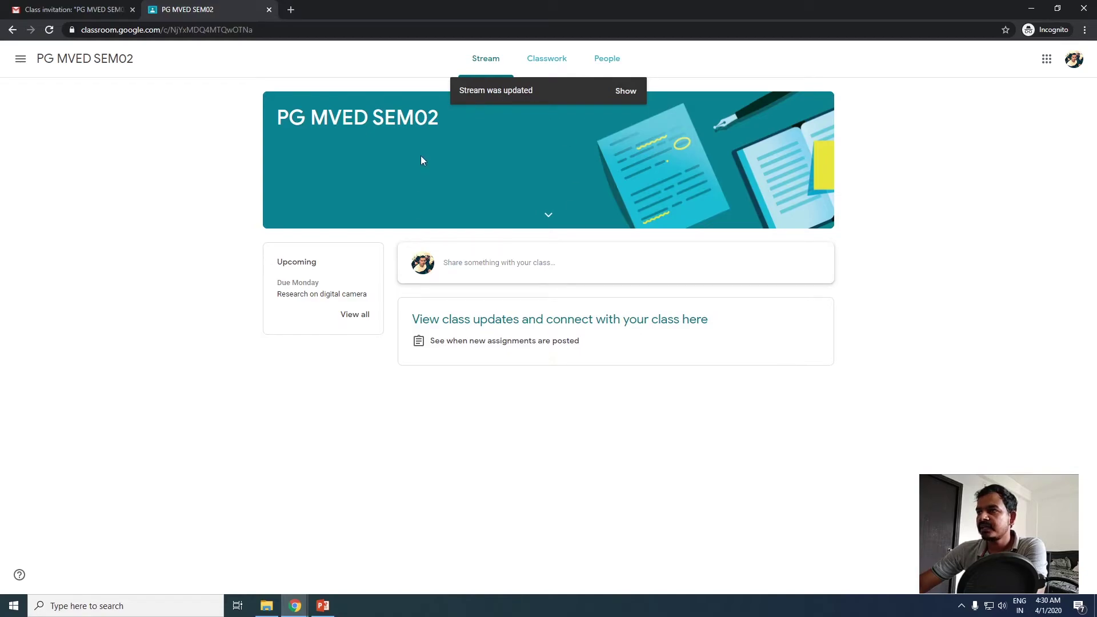
left_click(625, 93)
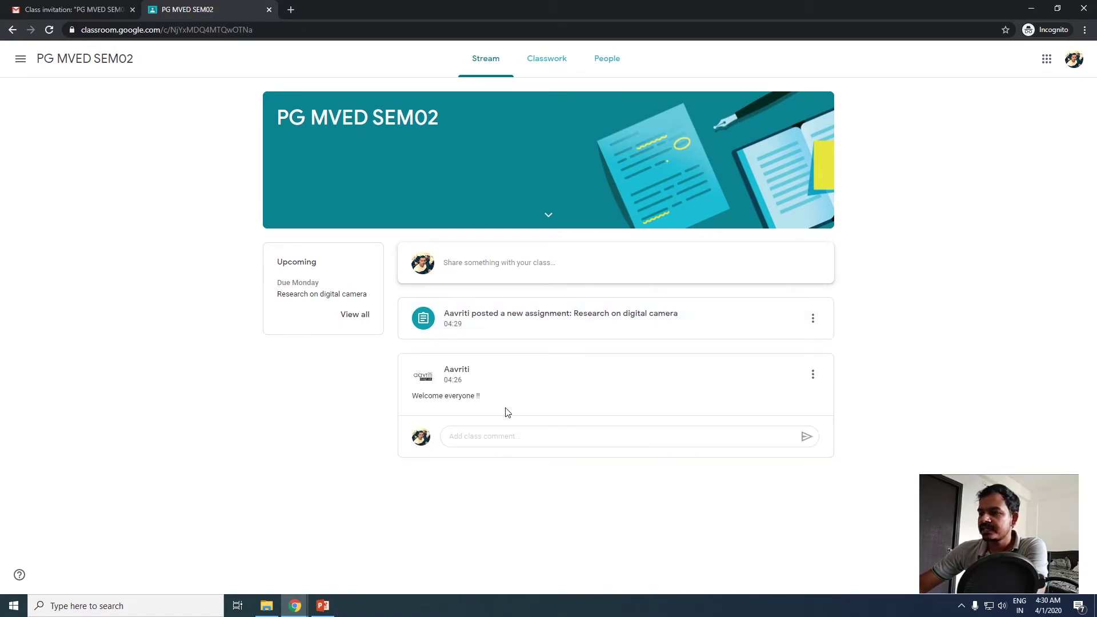
left_click_drag(409, 395, 512, 396)
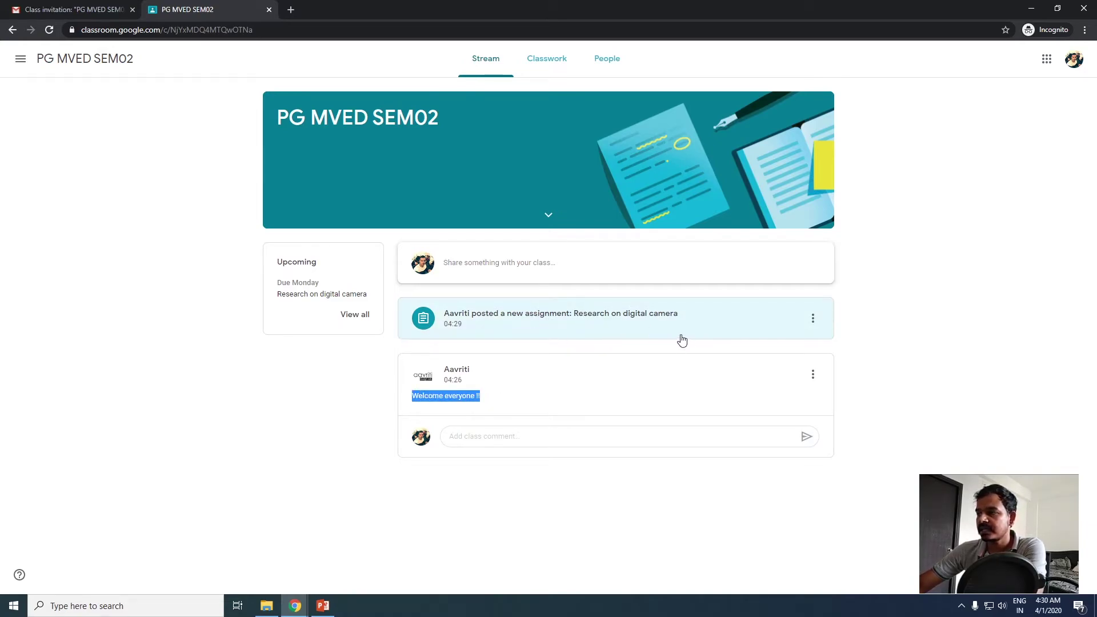
Open the "Research on digital camera" assignment as the student and read its instructions.
left_click(618, 328)
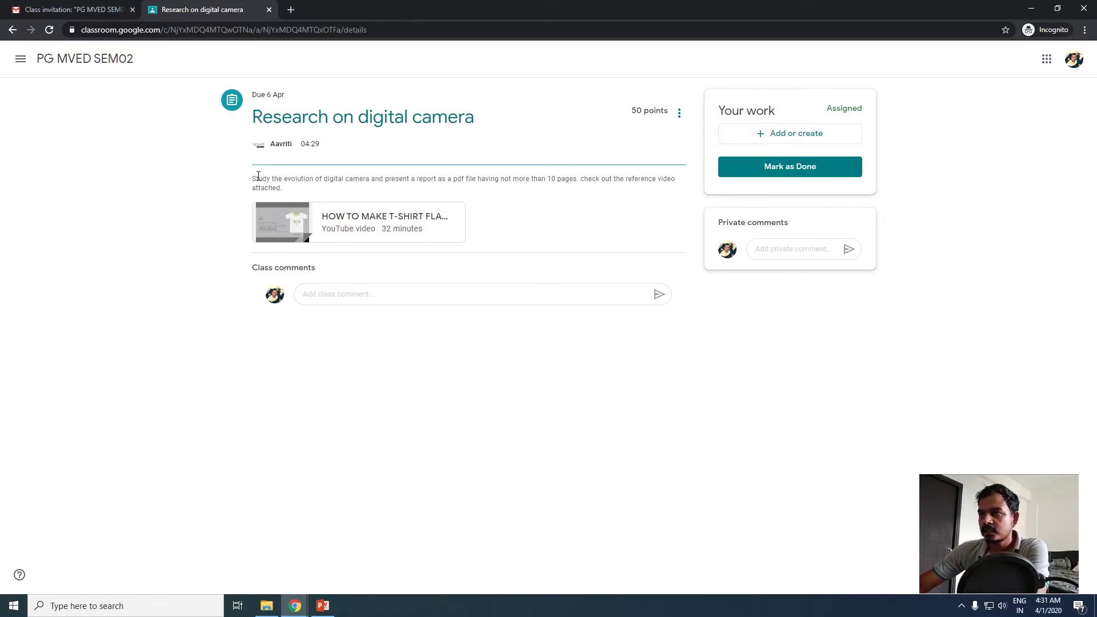
left_click_drag(258, 176, 308, 196)
left_click(311, 265)
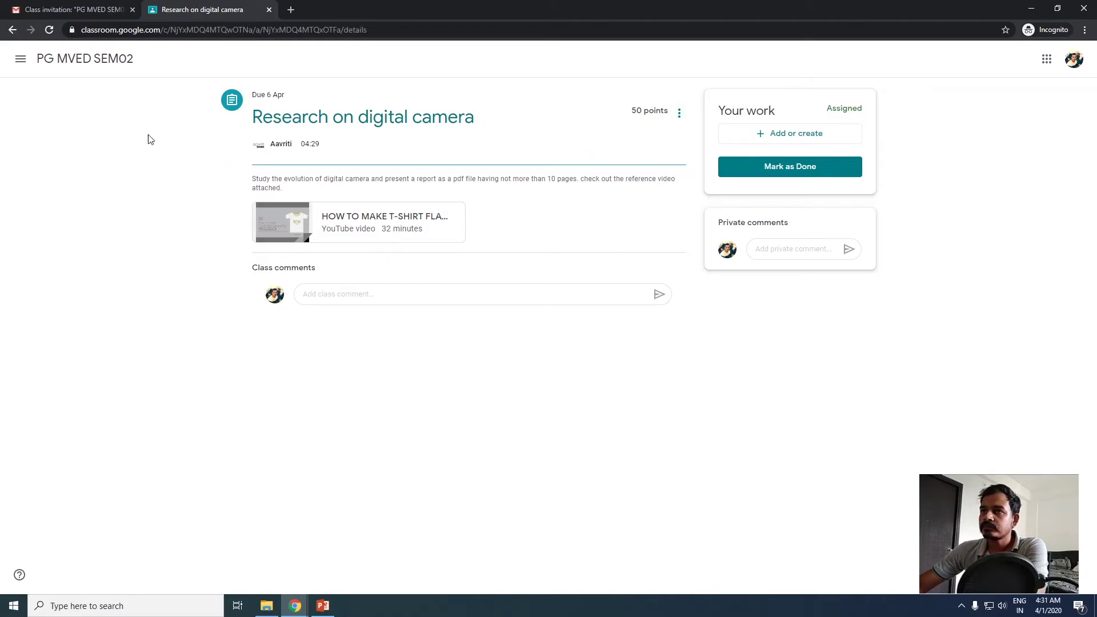
Switch to the student's Gmail inbox and read the Classroom notification emails about the welcome announcement and the new assignment.
left_click(42, 12)
left_click(161, 91)
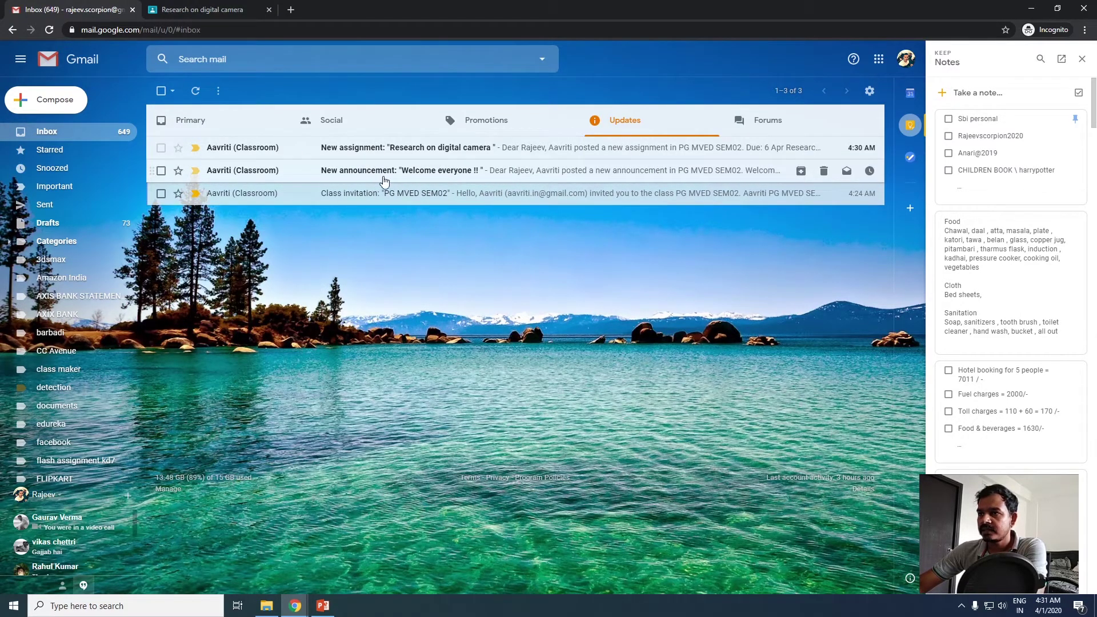
left_click(454, 178)
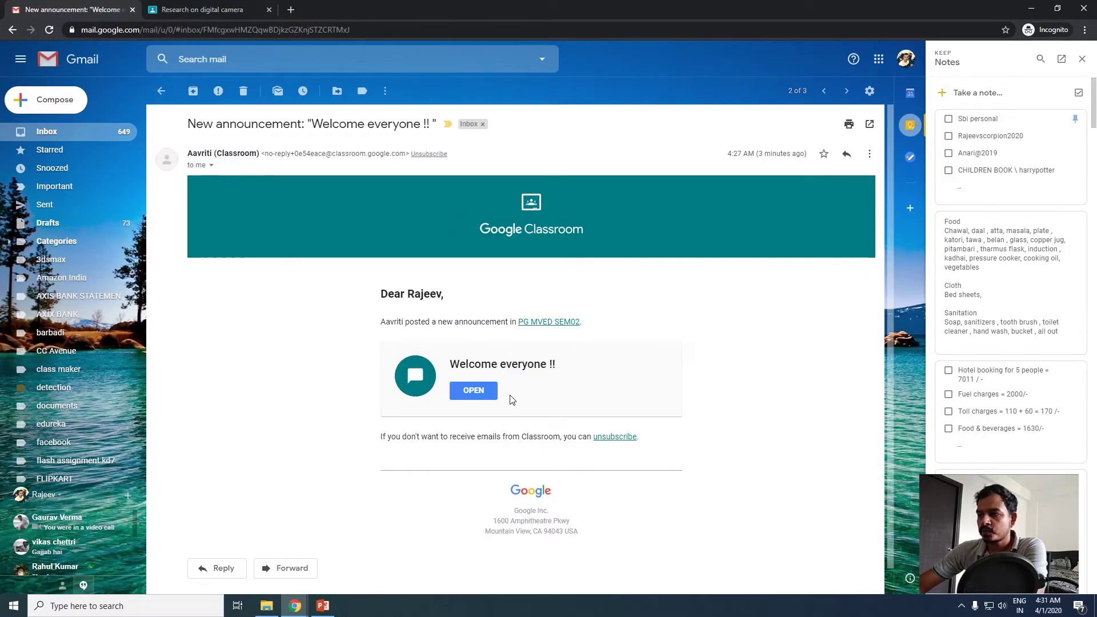
left_click(163, 92)
left_click(375, 155)
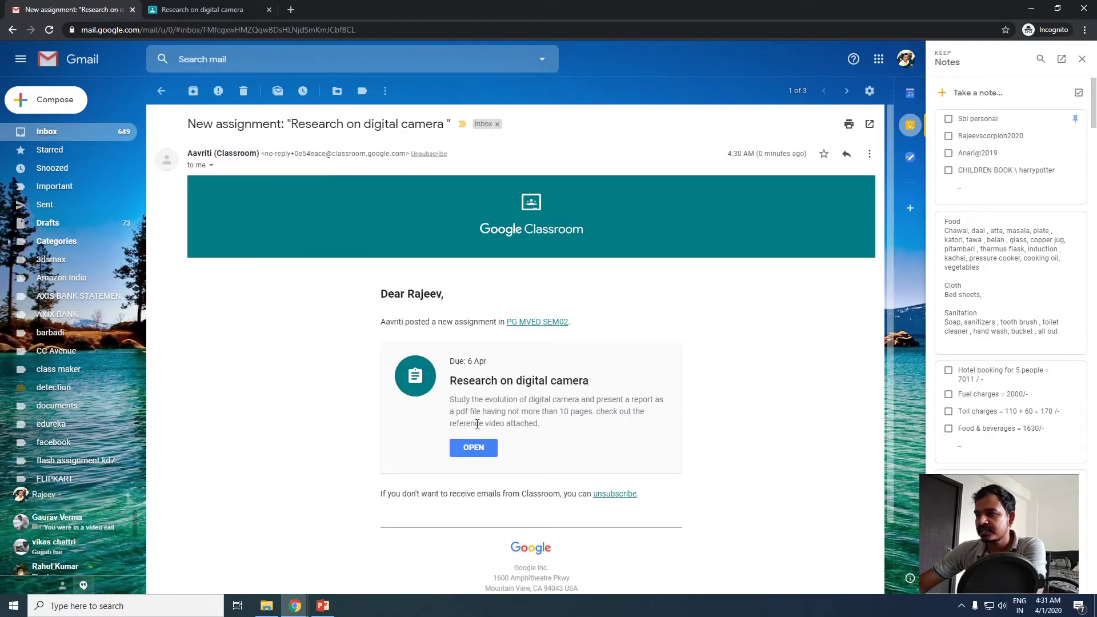
left_click(162, 93)
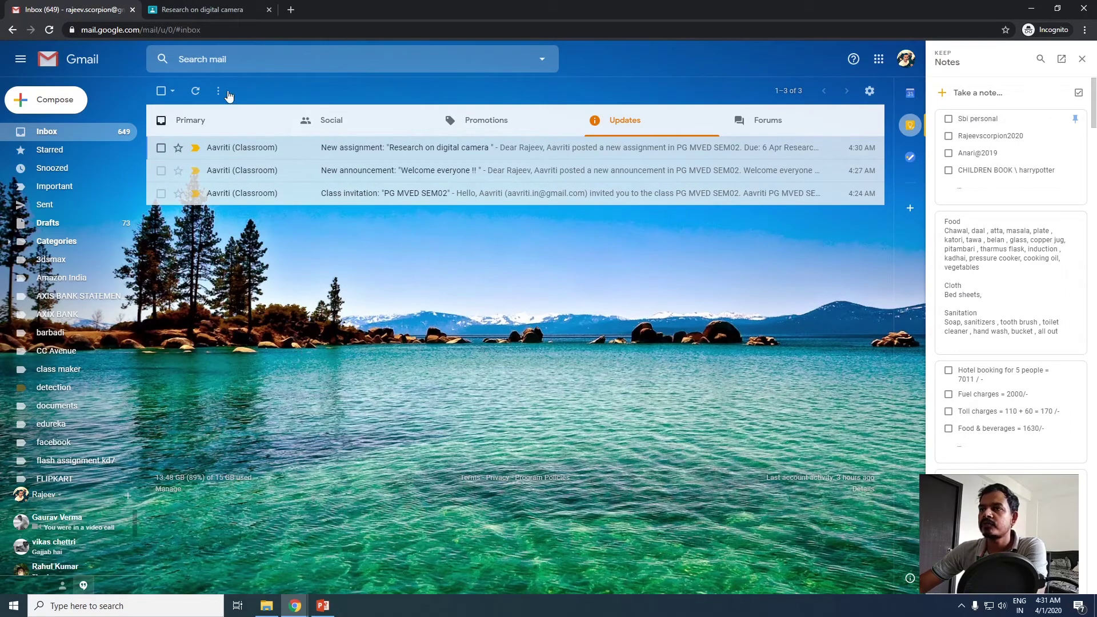
Return to the student's assignment page and upload the PDF "Daily work report" from Downloads as the student's work.
left_click(194, 14)
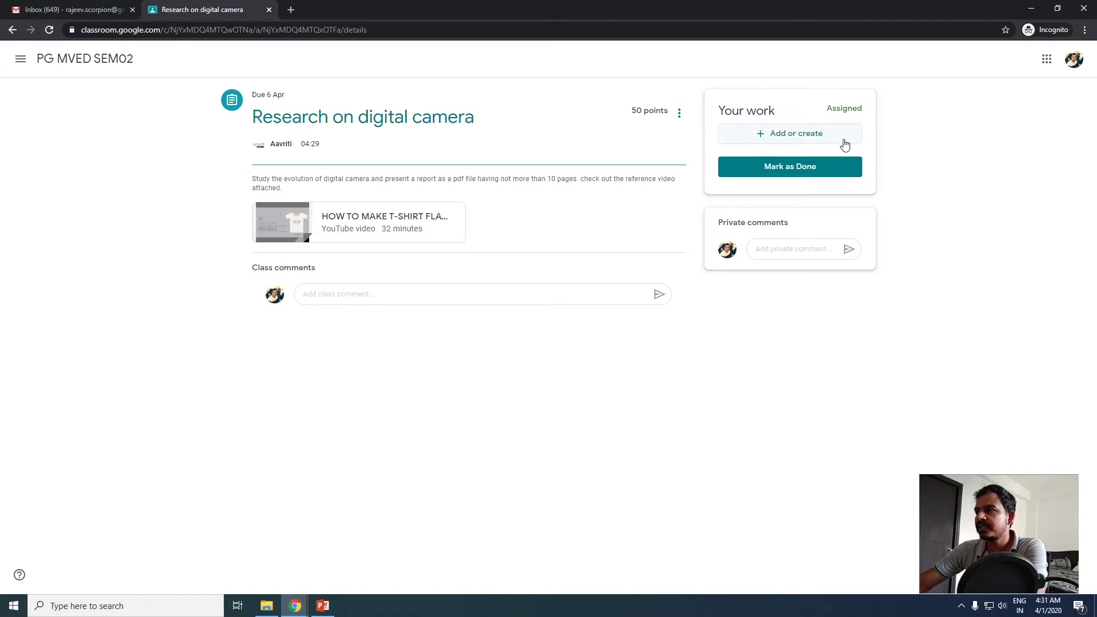
left_click(788, 138)
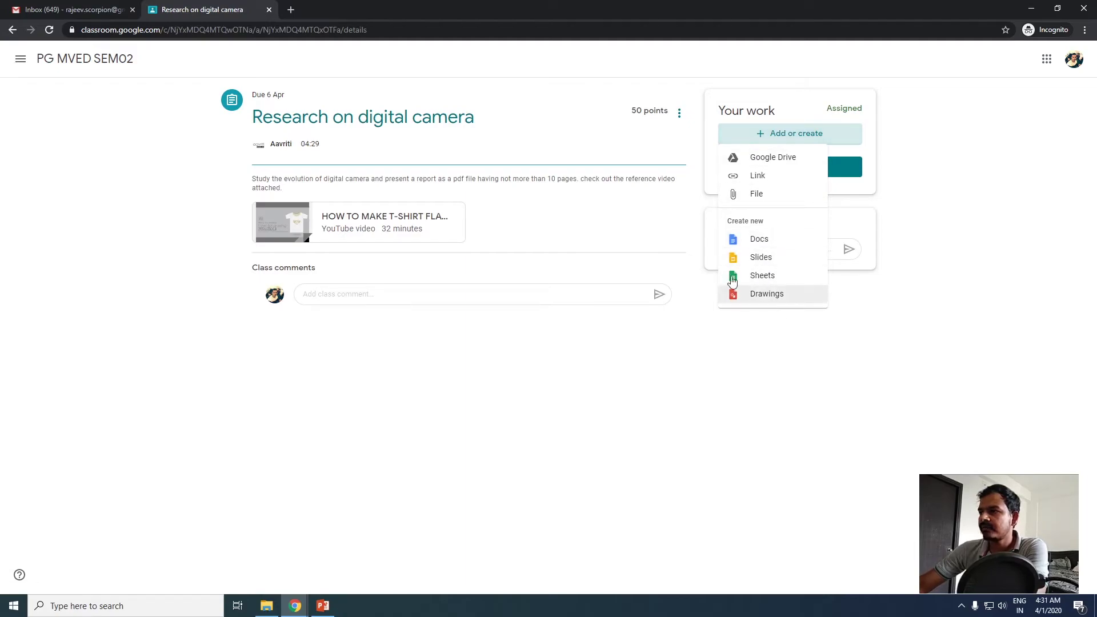
left_click(758, 198)
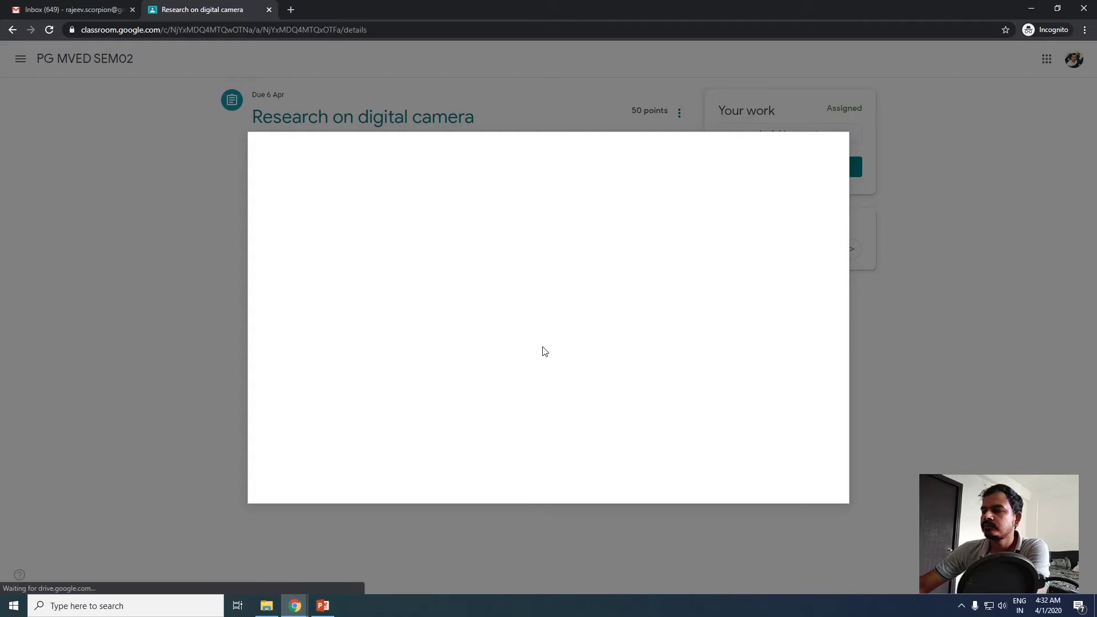
left_click(530, 331)
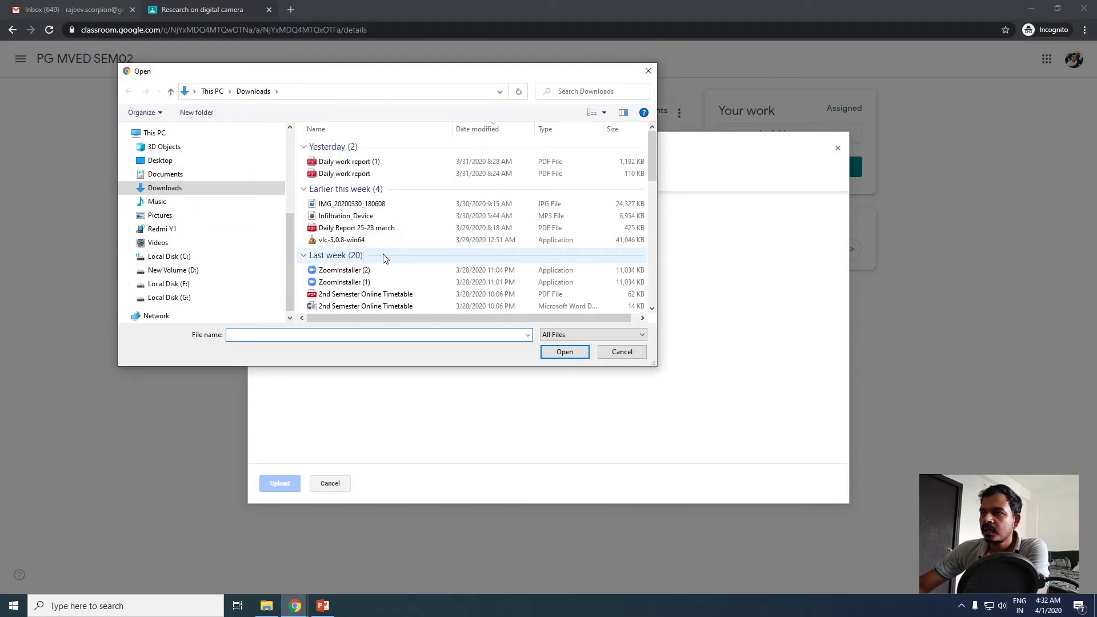
scroll(360, 261, "down", 3)
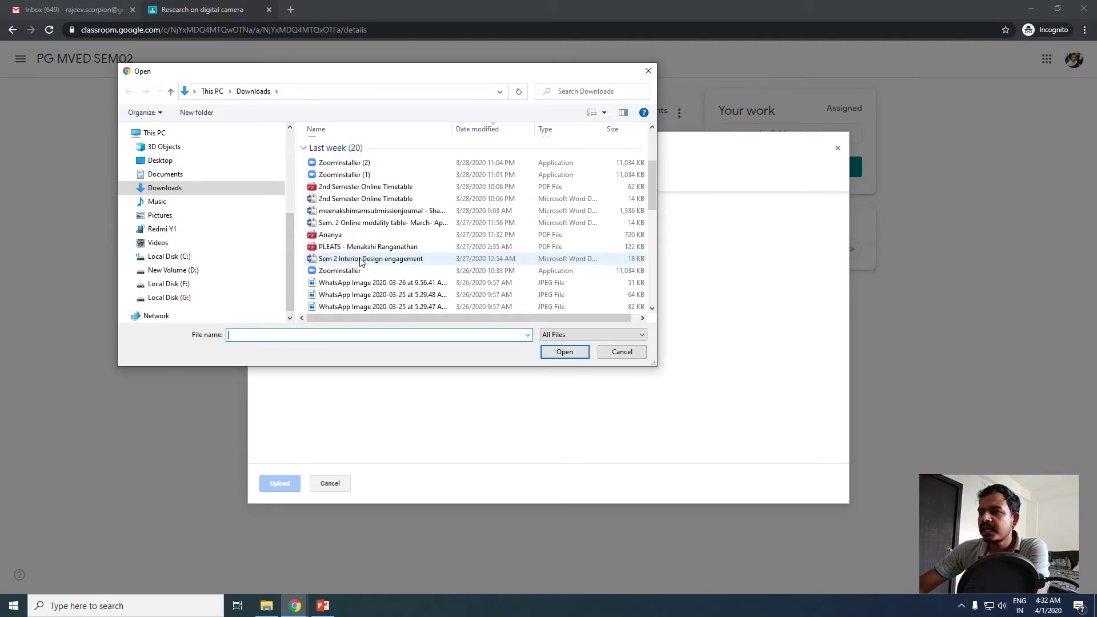
scroll(419, 273, "down", 2)
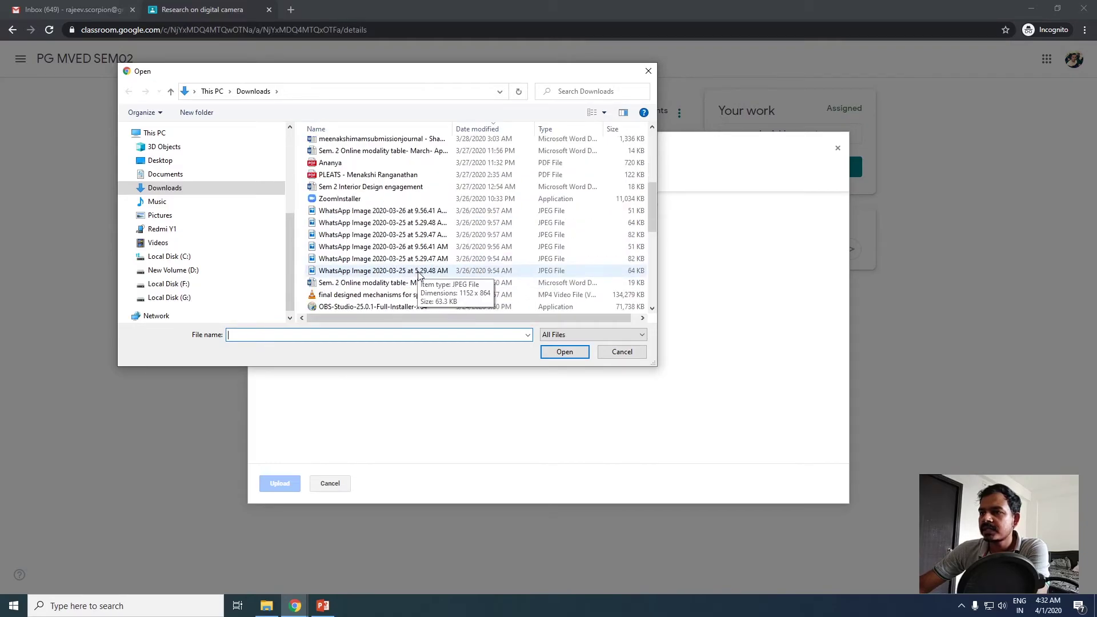
scroll(418, 273, "up", 5)
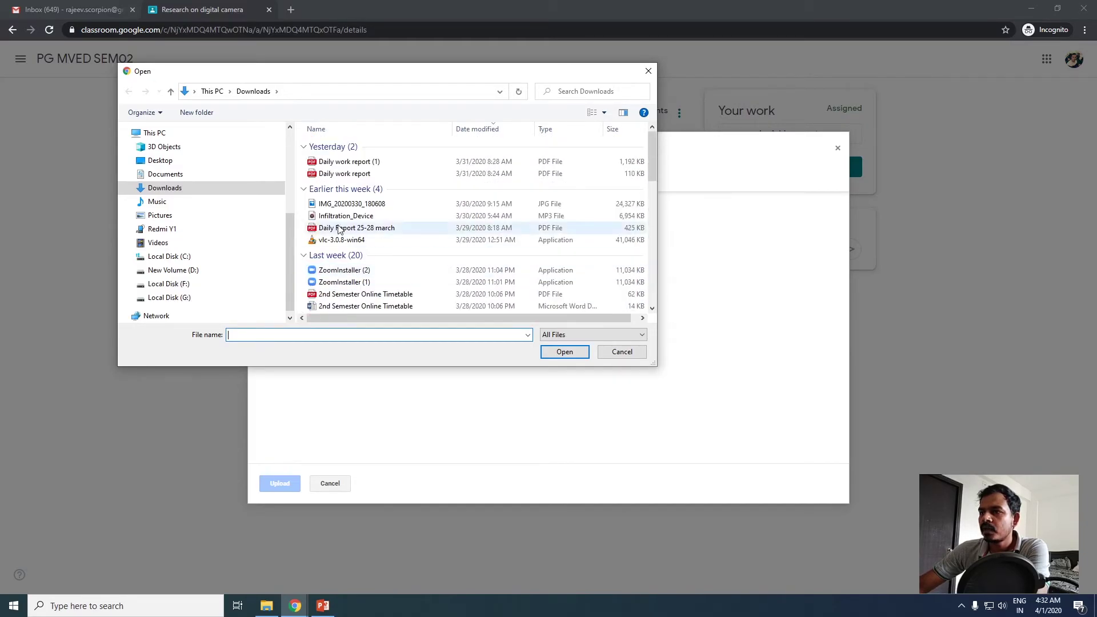
left_click(373, 177)
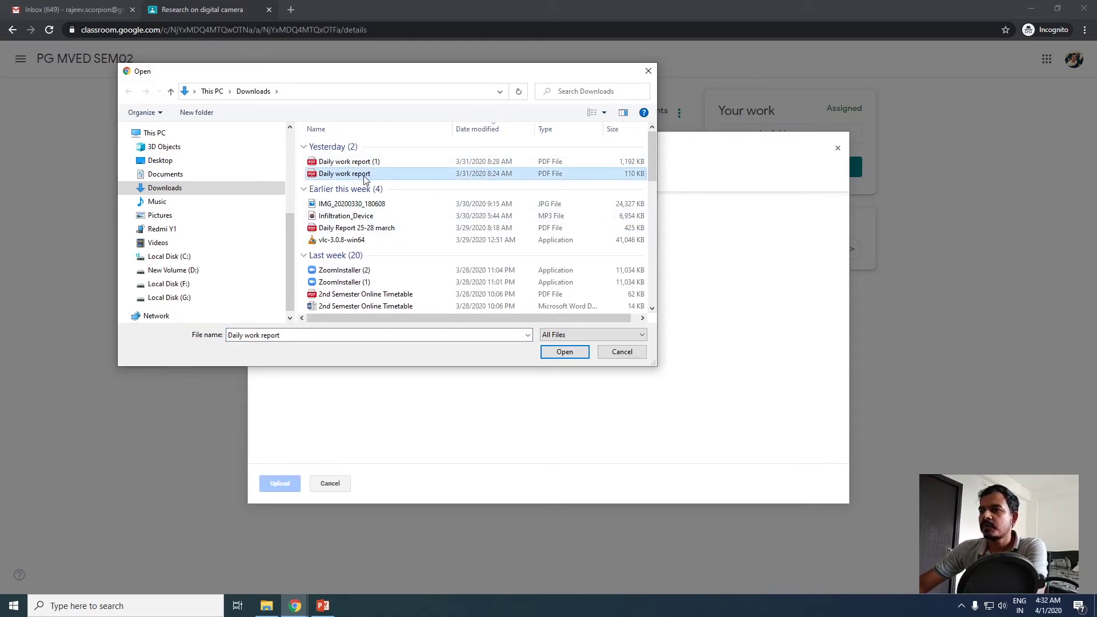
left_click(564, 352)
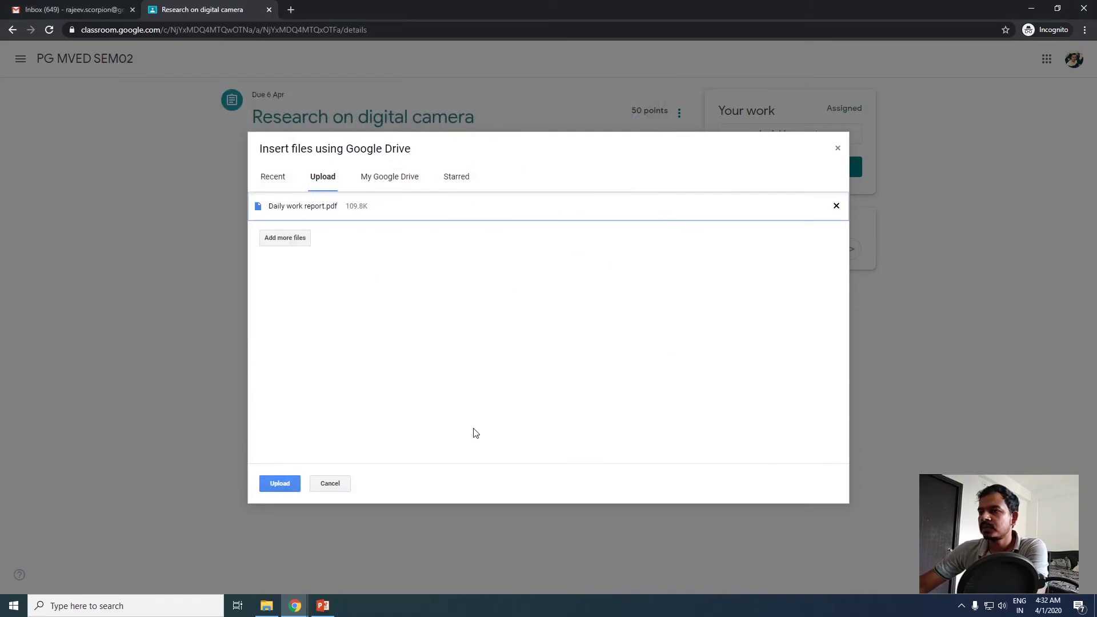
left_click(280, 484)
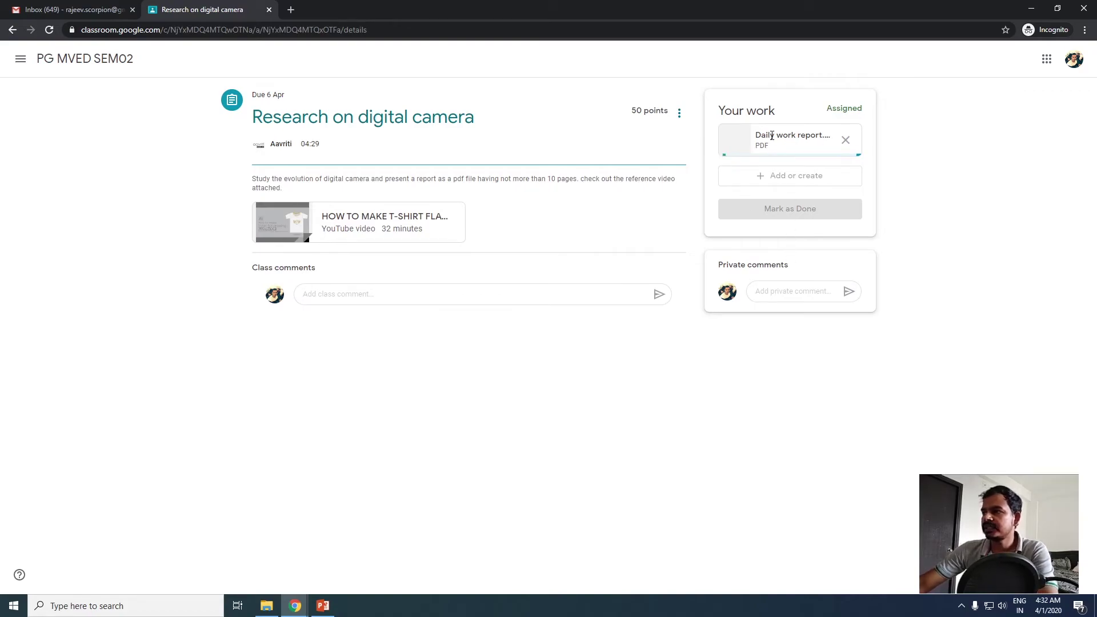
Write a private comment to the teacher: "Dear Sir, Thank you so much for the class. I learned a lot but still few concepts are not clear.".
left_click(765, 290)
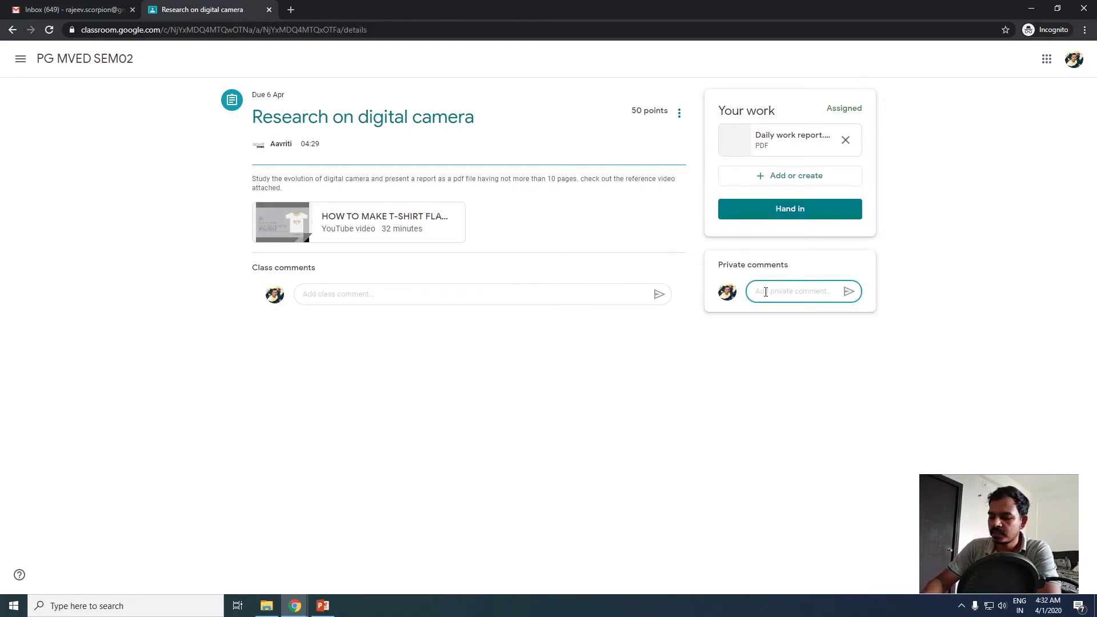
type("Dear Sir")
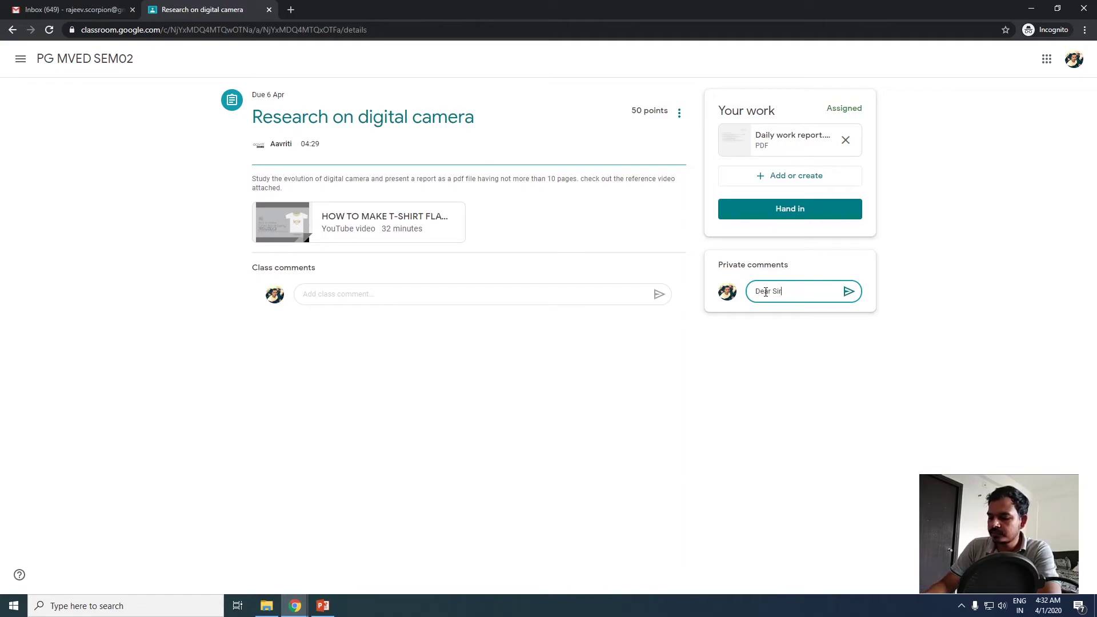
type(",")
key("Return")
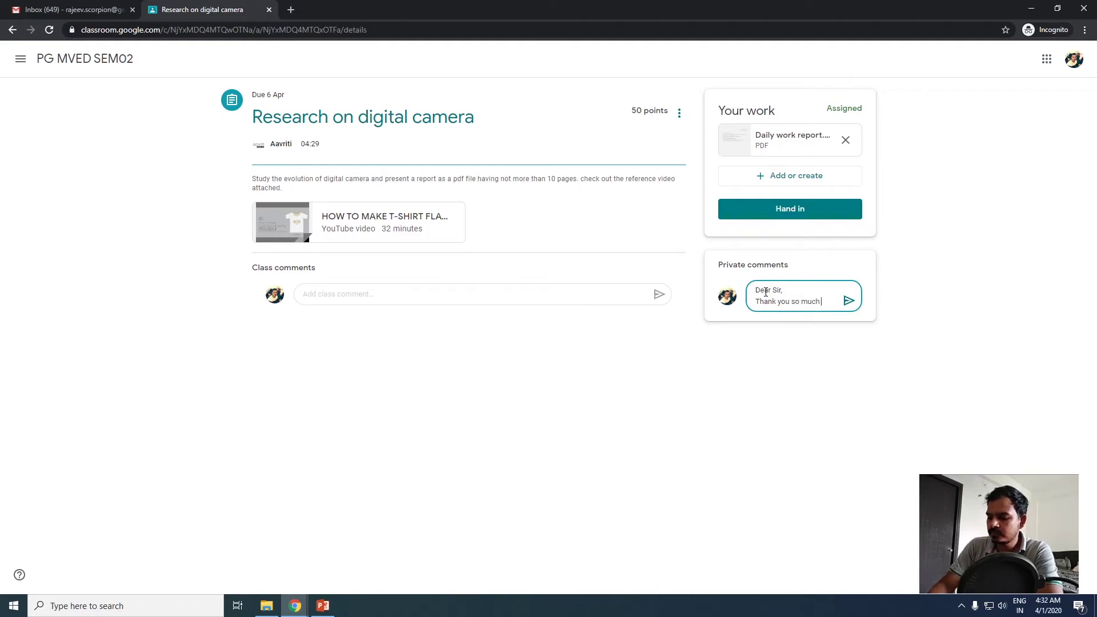
type("for")
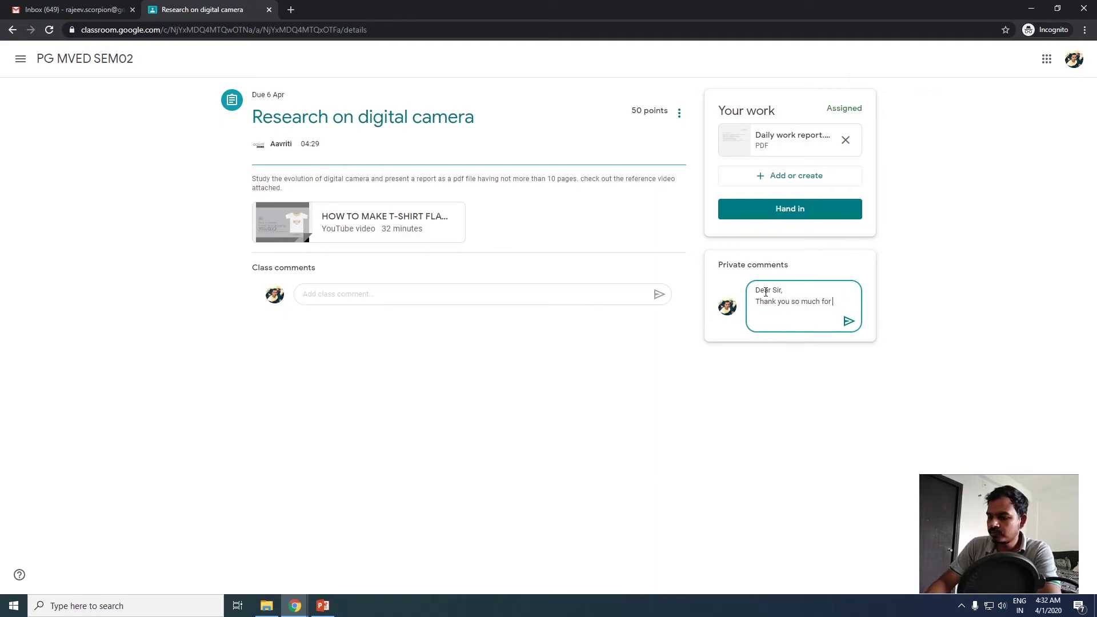
type(" the class. I learned a lot but still f")
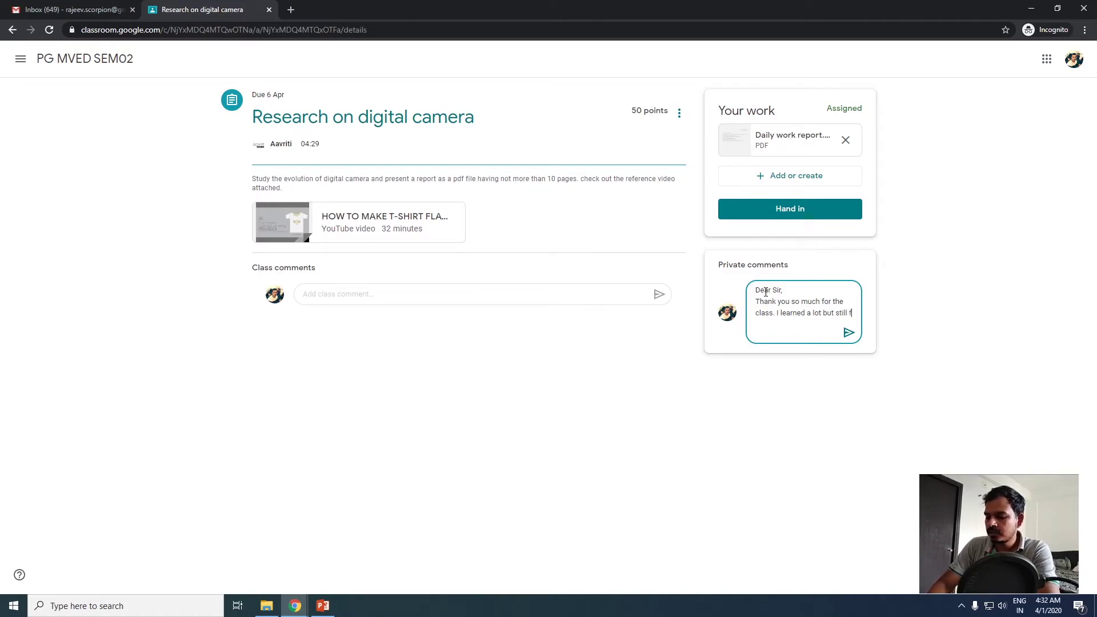
type("ew concepts are not clea")
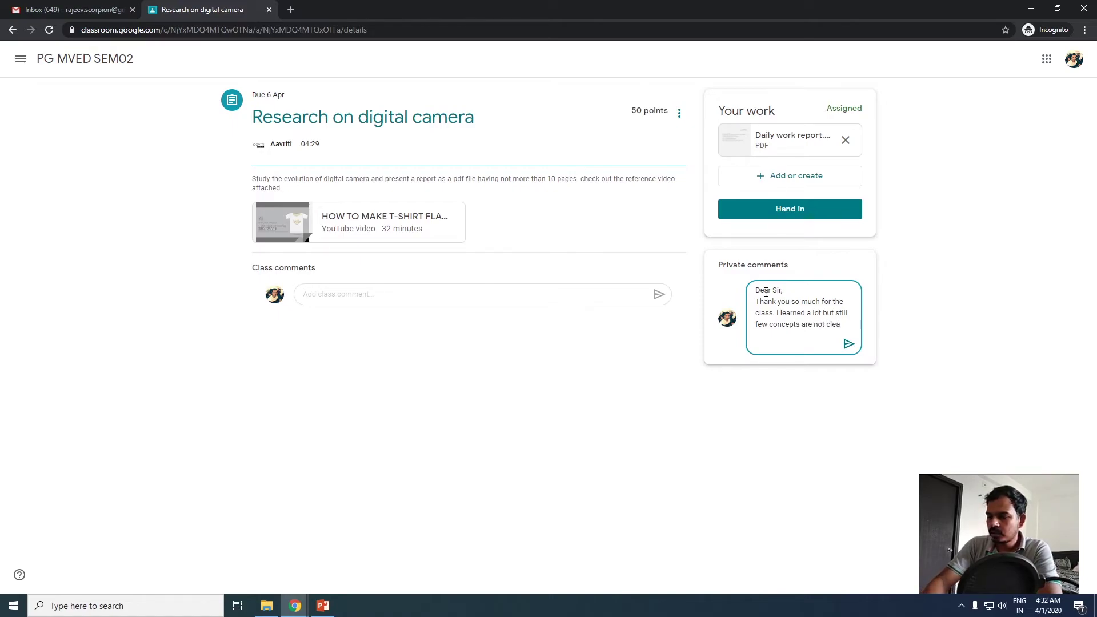
Complete the private comment with the question "when can i get in touch with you." and post it.
type("r. can i get in touch with you.")
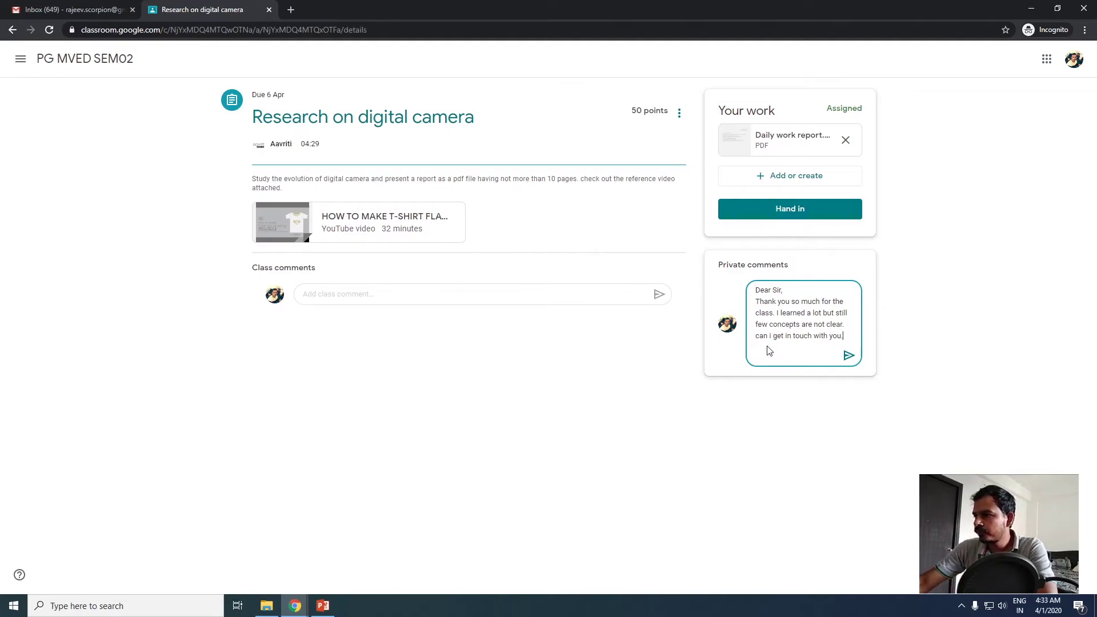
type("when")
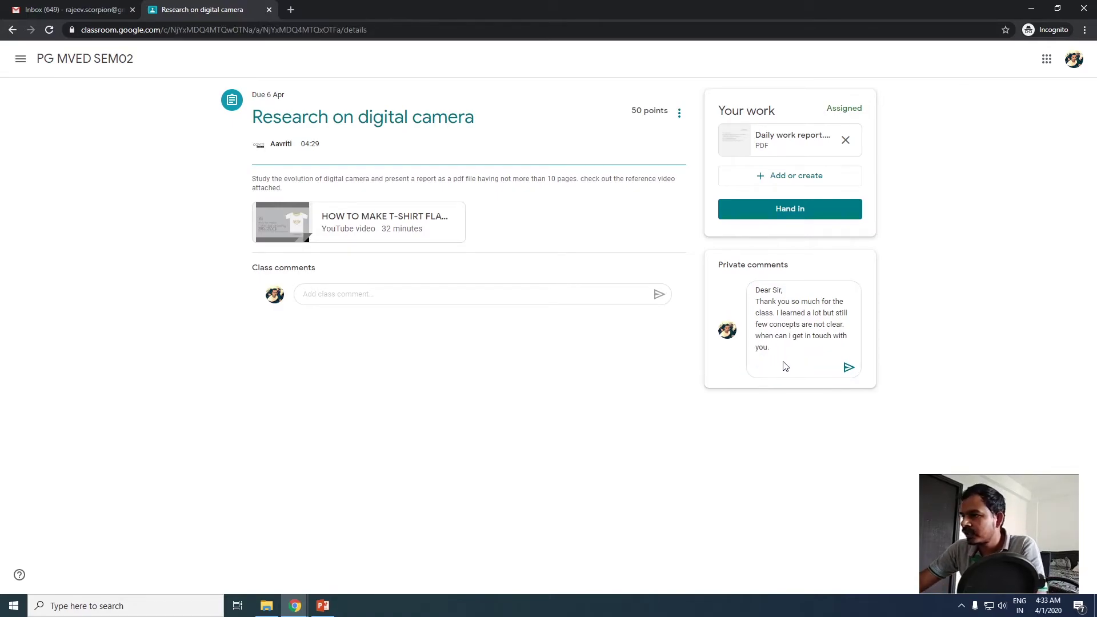
key("Return")
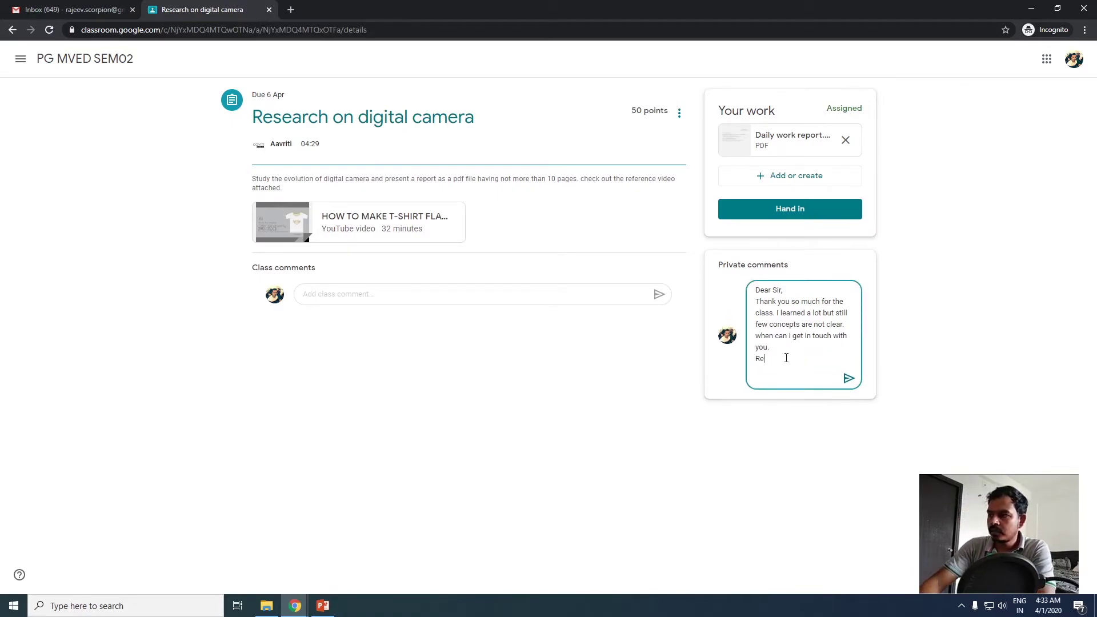
key("BackSpace")
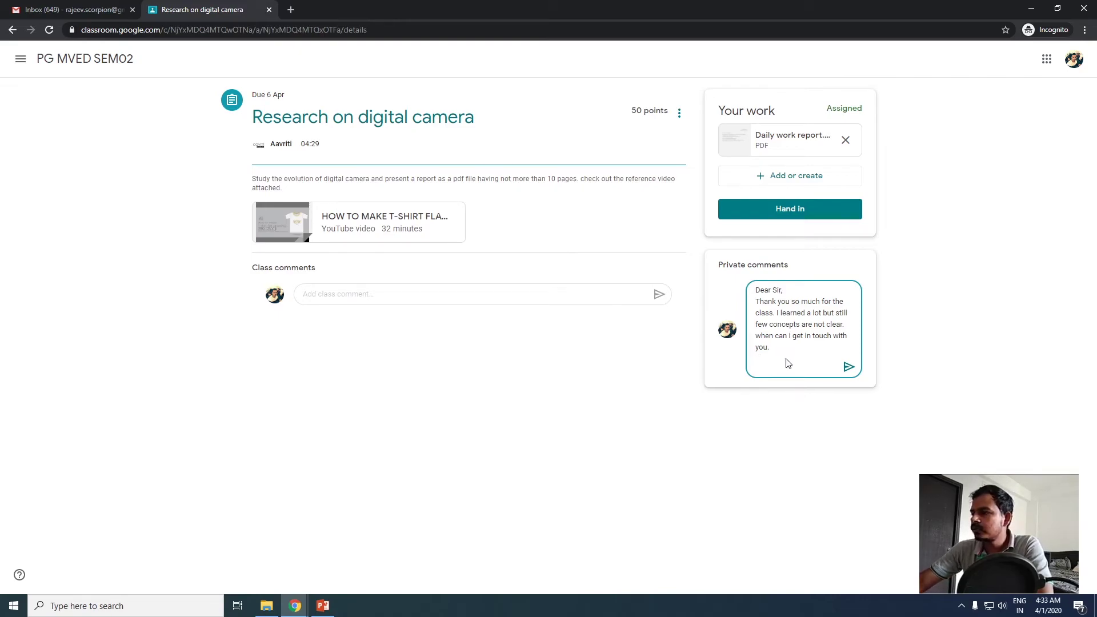
left_click(849, 367)
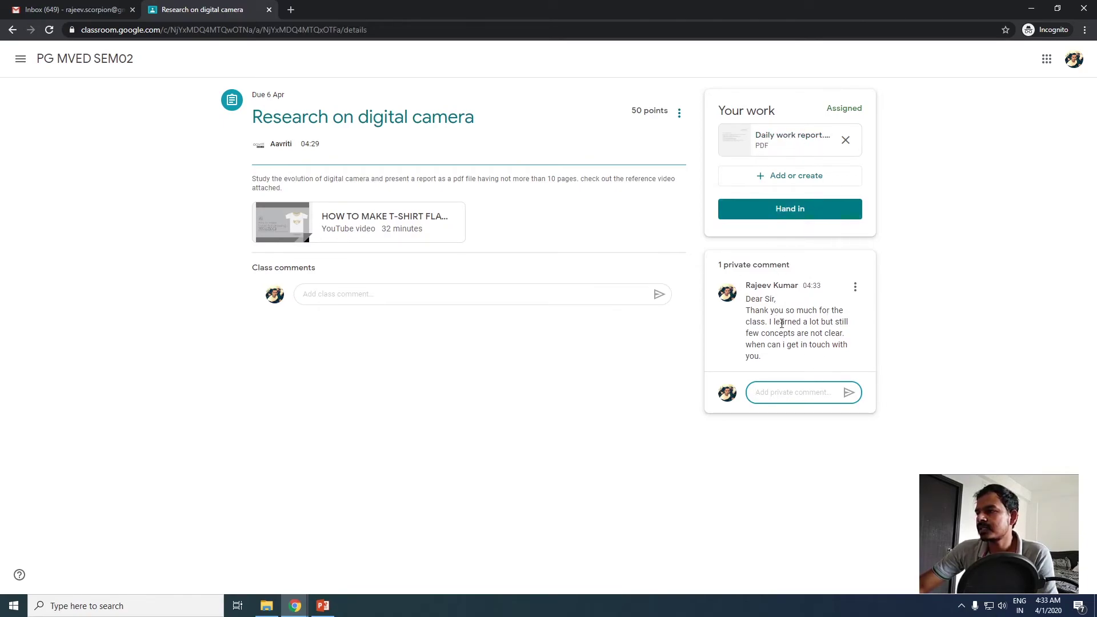
Hand in "Daily work report.pdf" for the "Research on digital camera" assignment and confirm the submission.
left_click(791, 211)
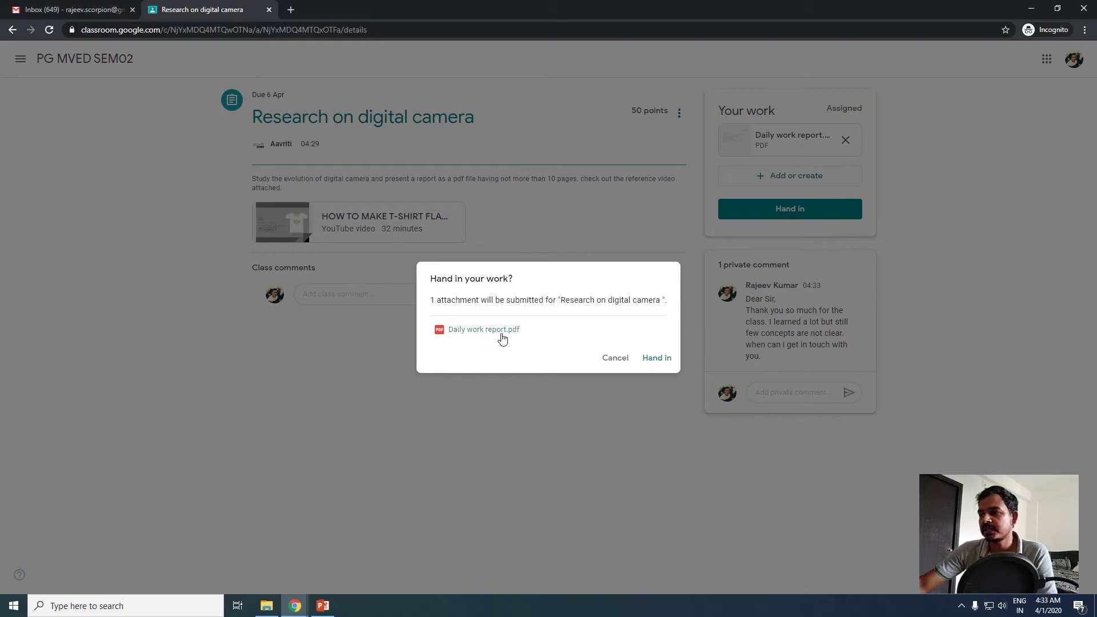
left_click(659, 361)
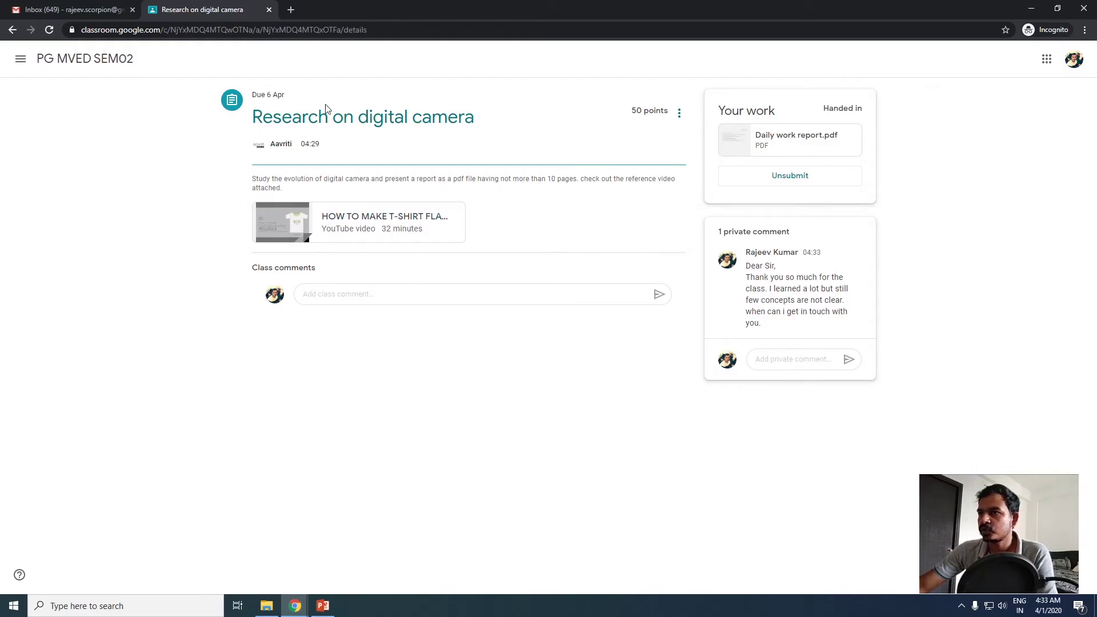
Check the upcoming work on the class stream, and review the "Research on digital camera" submission from the student's classwork list.
left_click(70, 62)
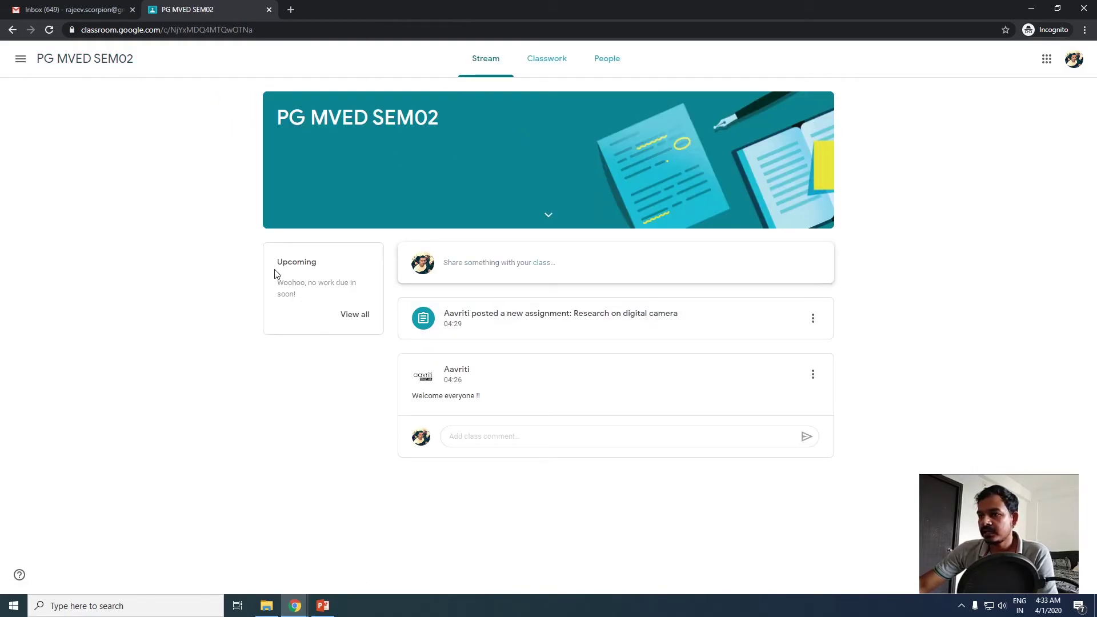
left_click_drag(284, 282, 379, 289)
left_click(302, 309)
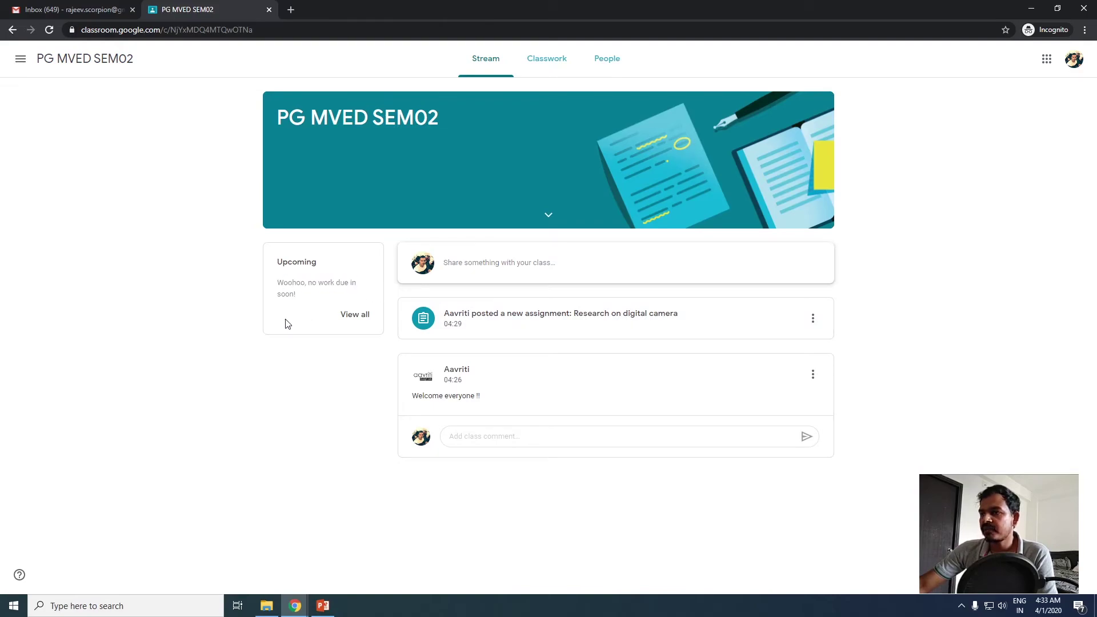
left_click(554, 68)
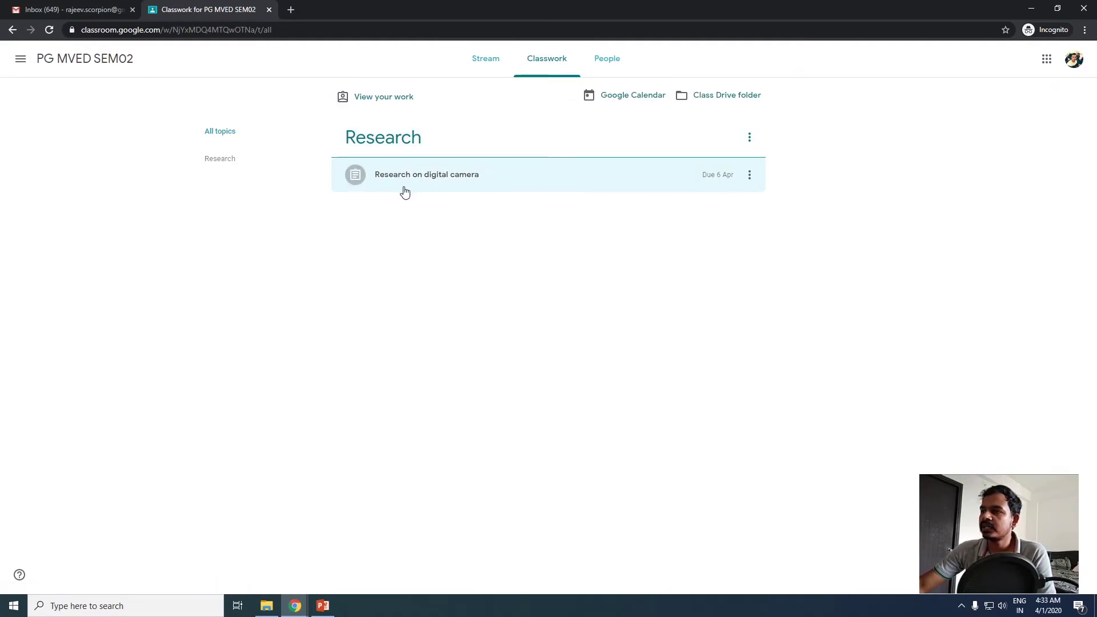
left_click(503, 178)
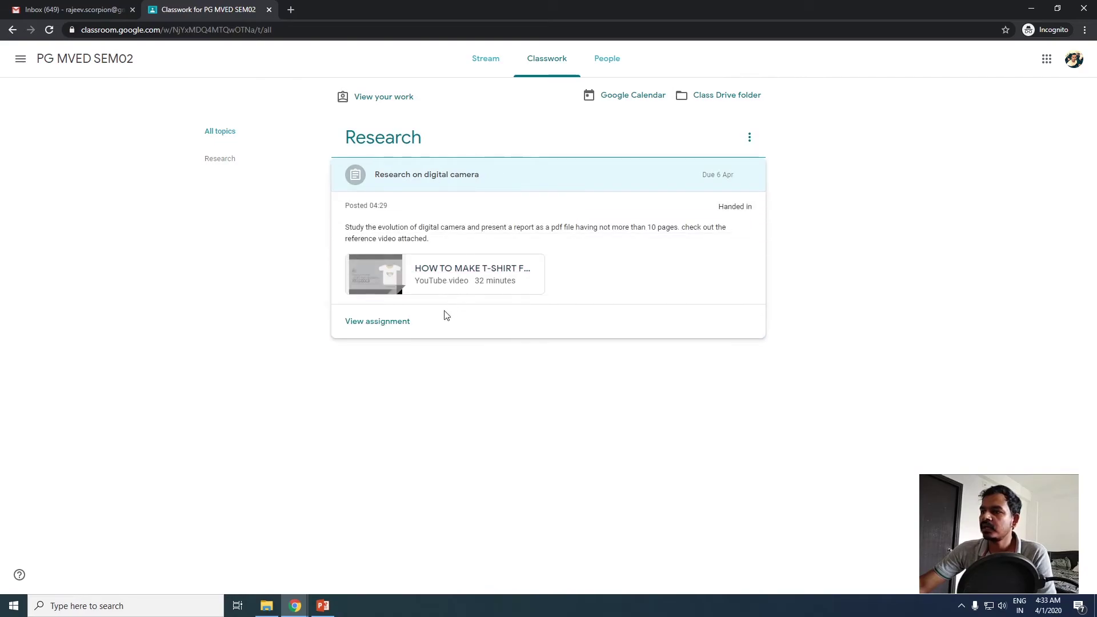
left_click(382, 323)
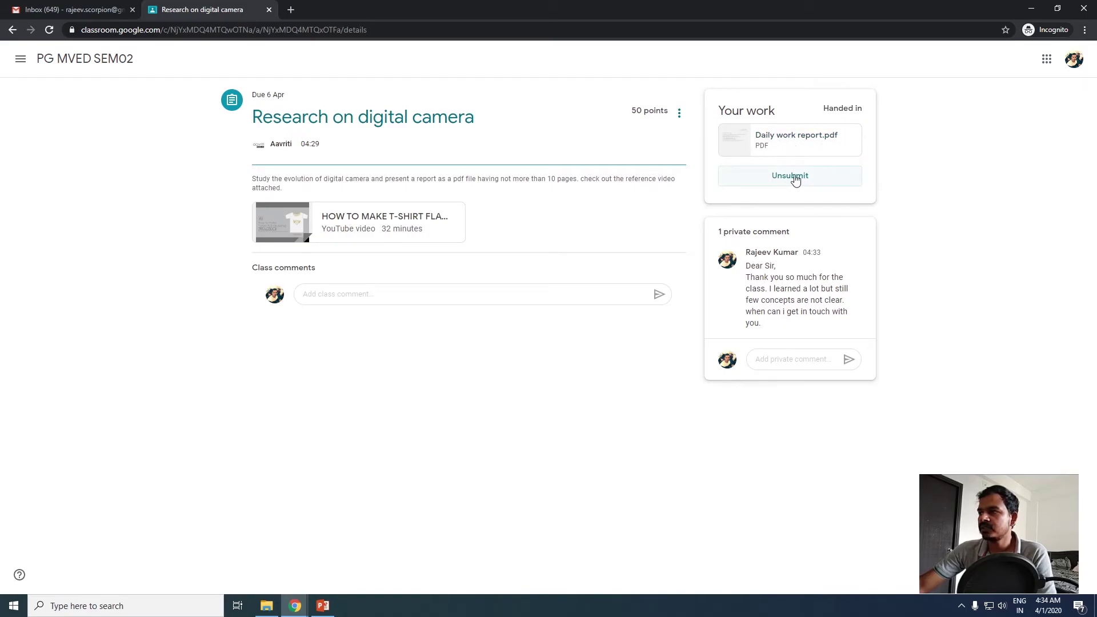
View the people listed in the student's PG MVED SEM02 class and return to the class stream.
left_click(77, 66)
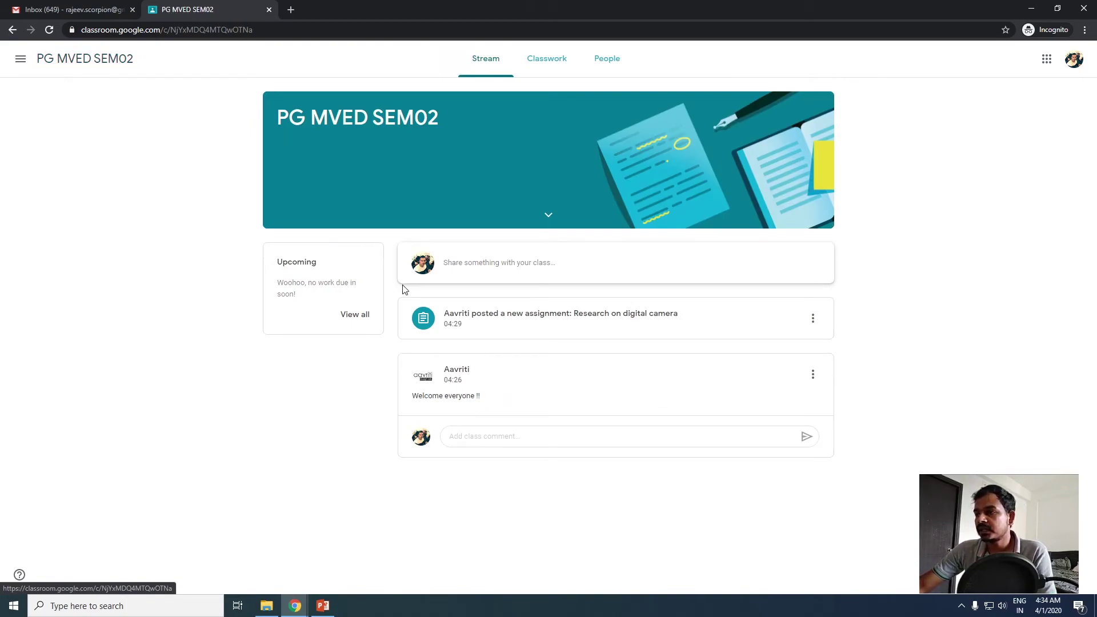
left_click(605, 62)
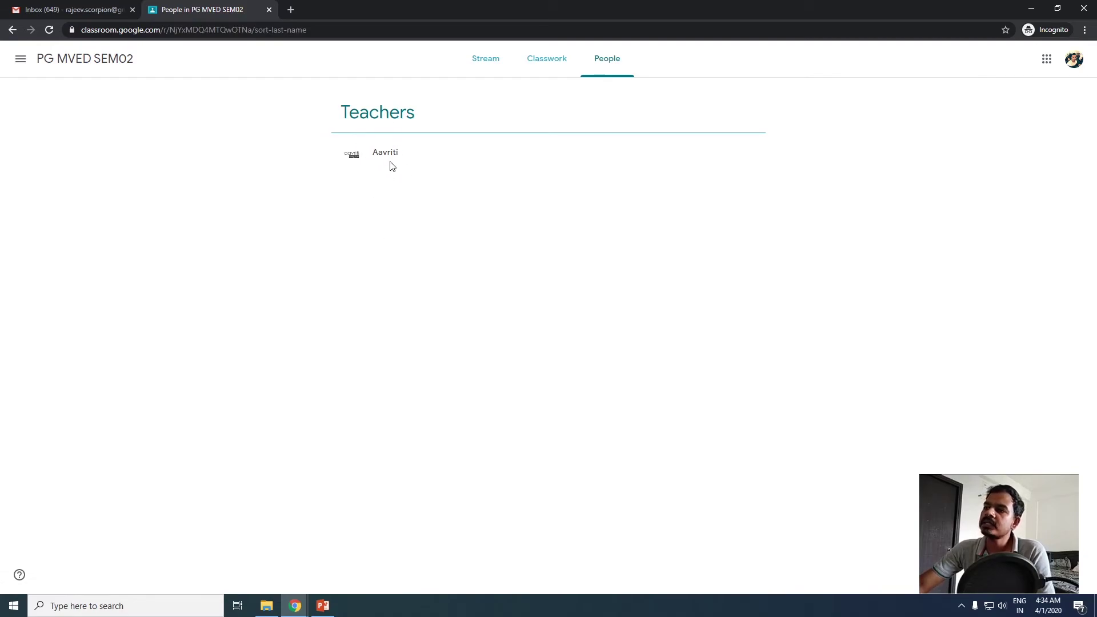
left_click(485, 63)
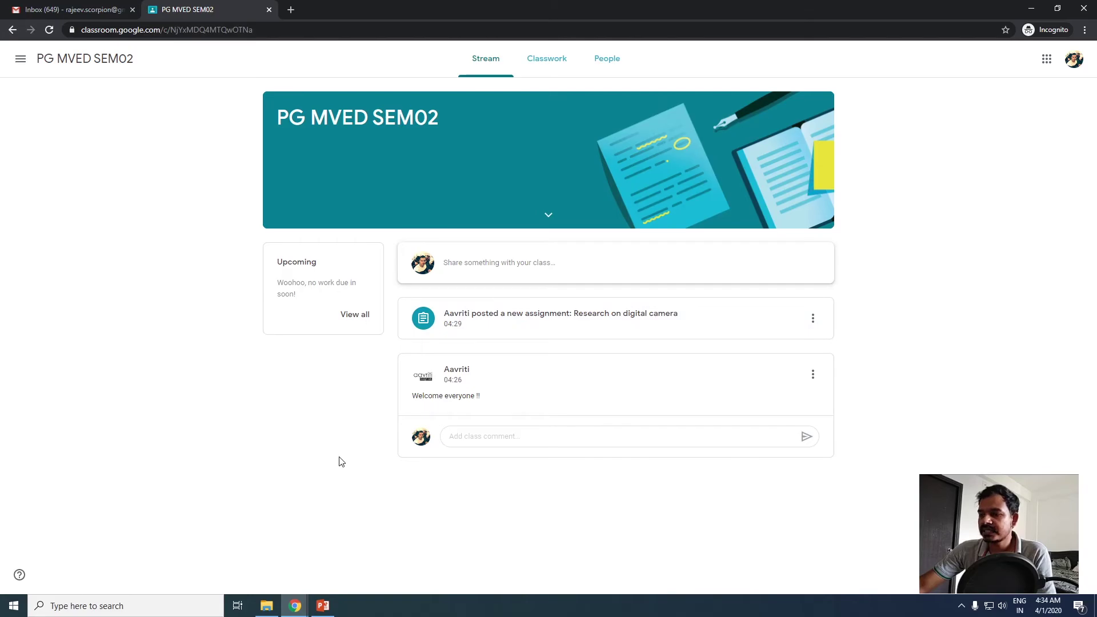
Switch to the teacher's Classroom window and open the student work for the "Research on digital camera" assignment.
left_click(295, 605)
left_click(355, 553)
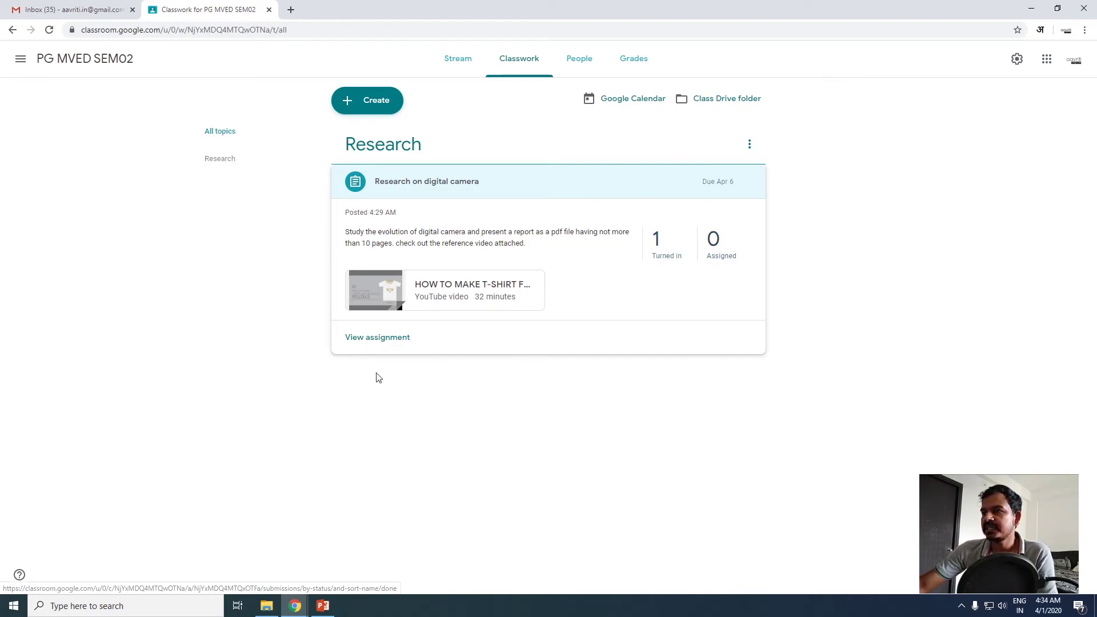
left_click(381, 342)
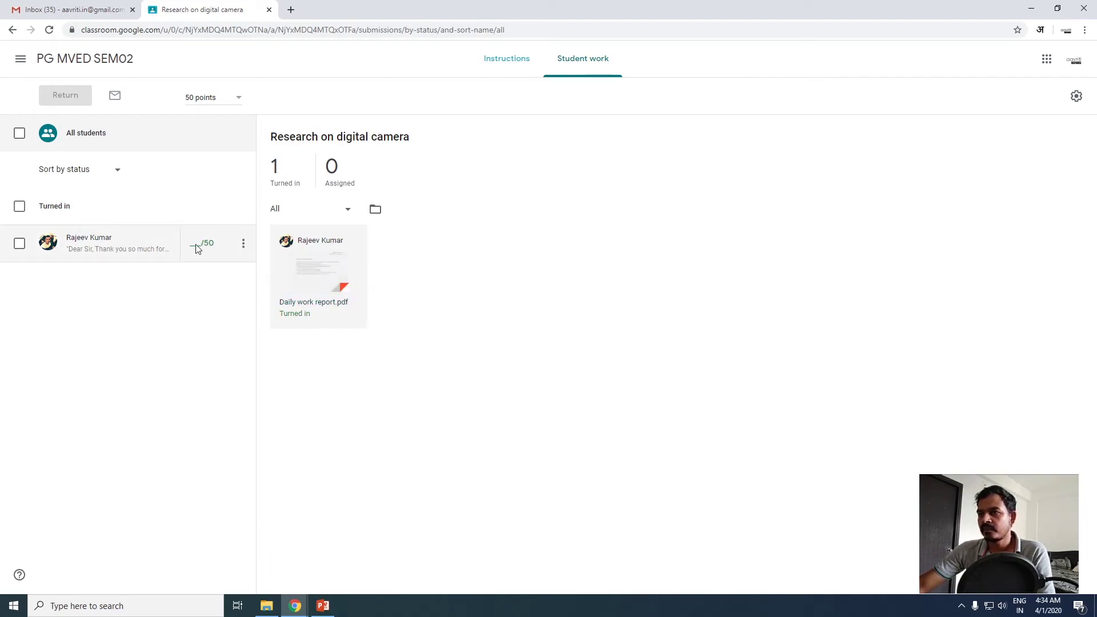
Open the student's submitted "Daily work report.pdf" and review its pages and the private comment attached to it.
left_click(324, 284)
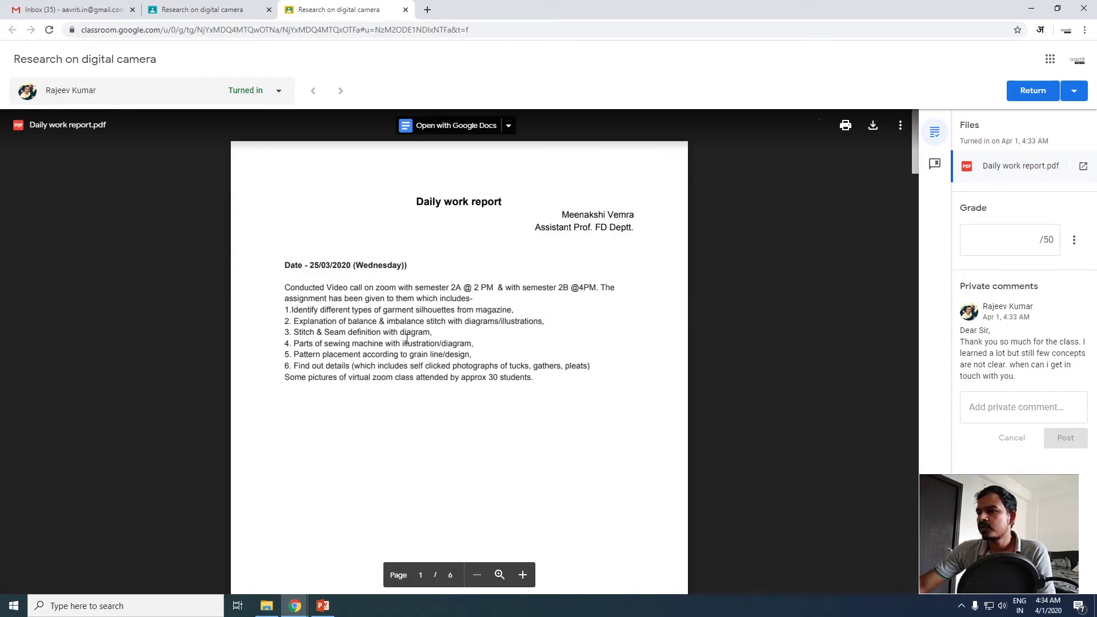
scroll(617, 328, "down", 10)
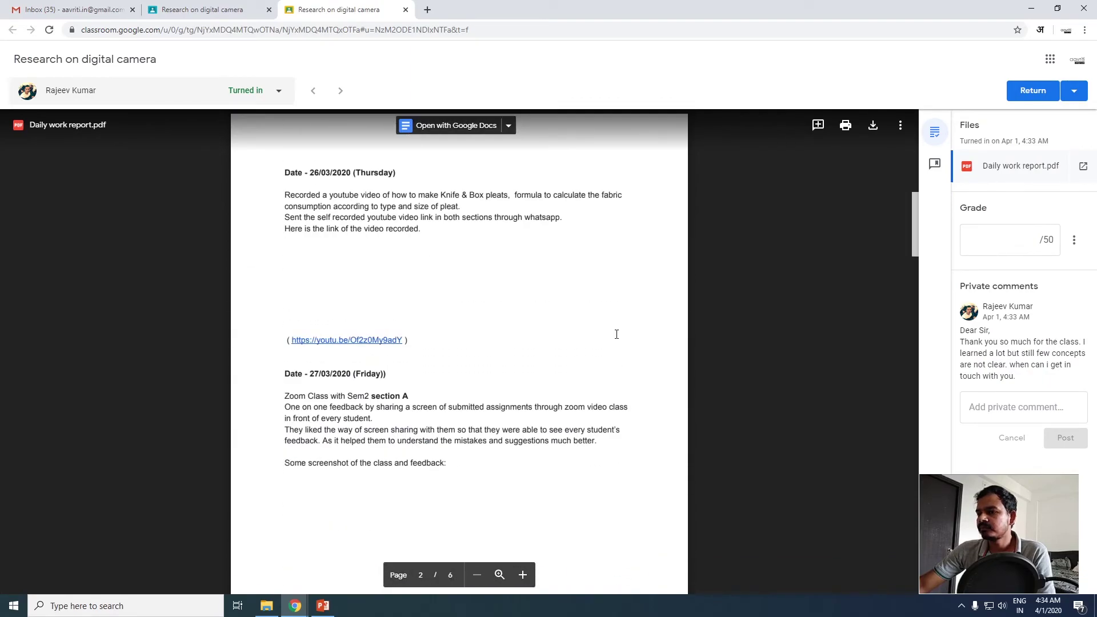
scroll(617, 334, "down", 4)
scroll(498, 315, "down", 10)
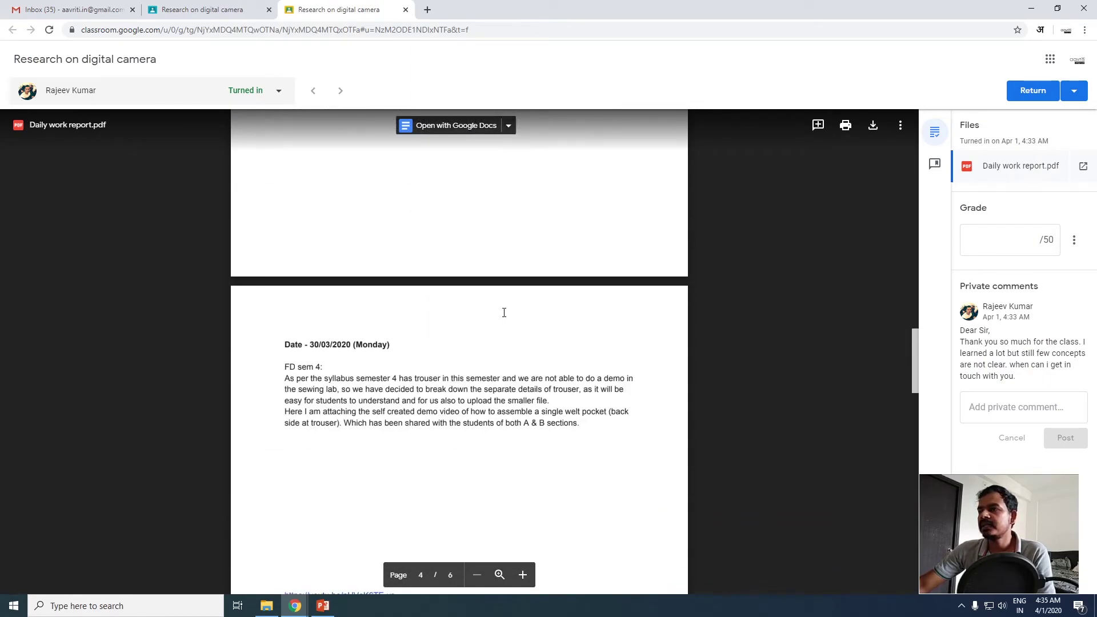
scroll(492, 305, "down", 2)
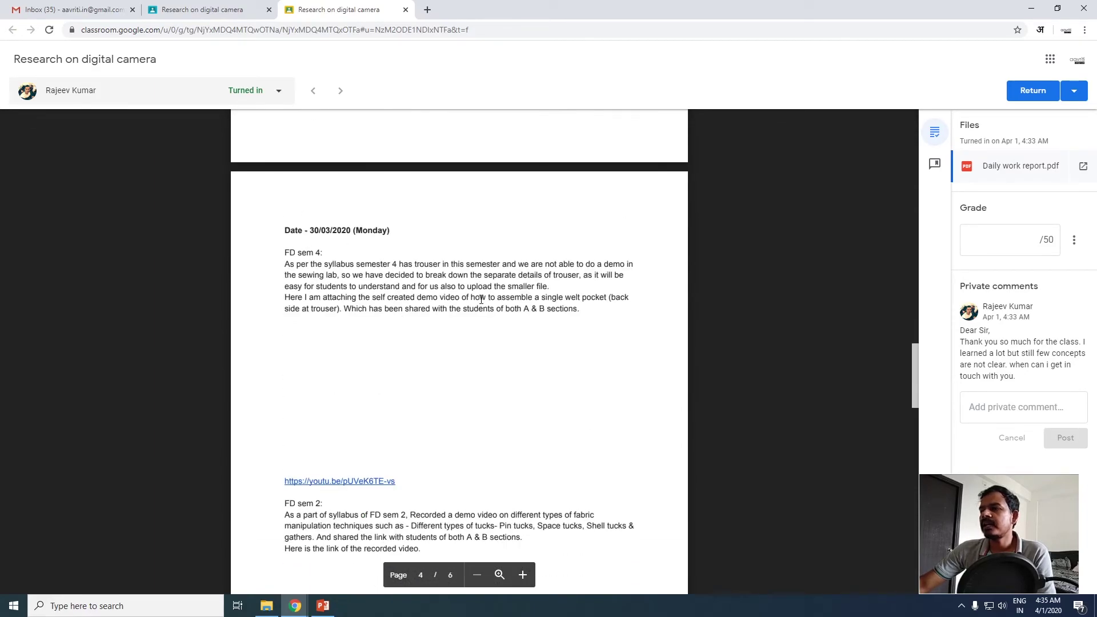
scroll(482, 298, "down", 8)
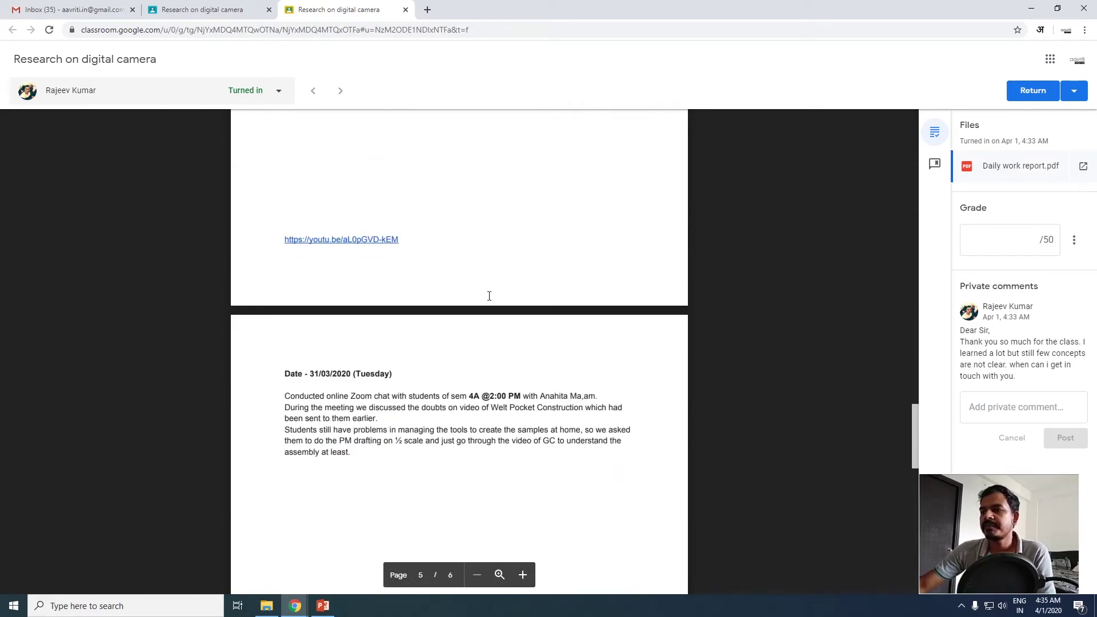
scroll(479, 283, "down", 12)
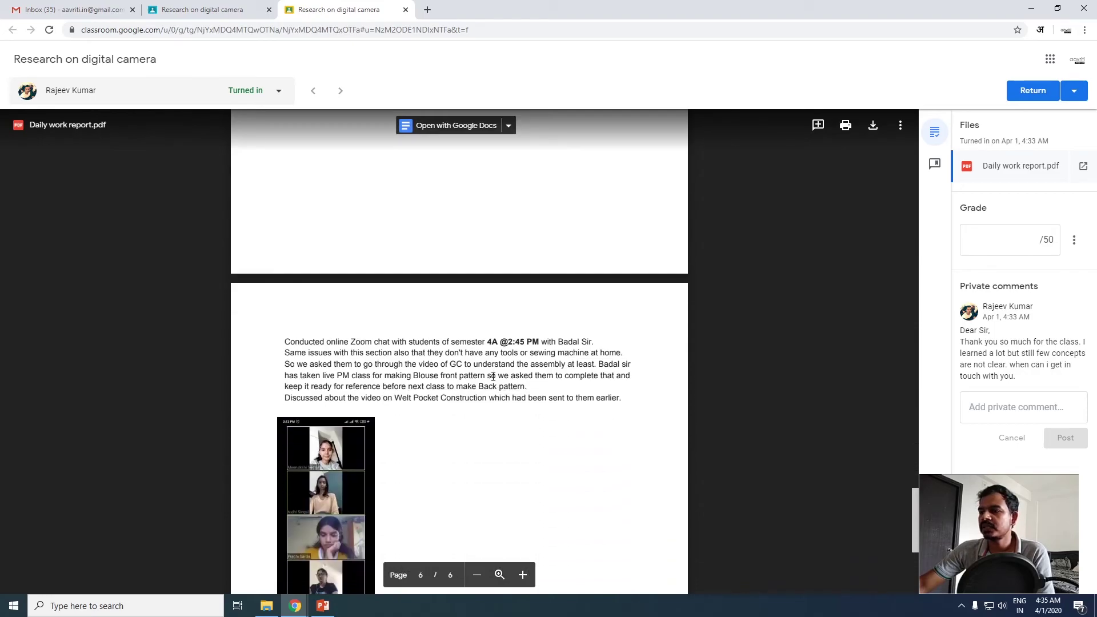
scroll(501, 363, "up", 20)
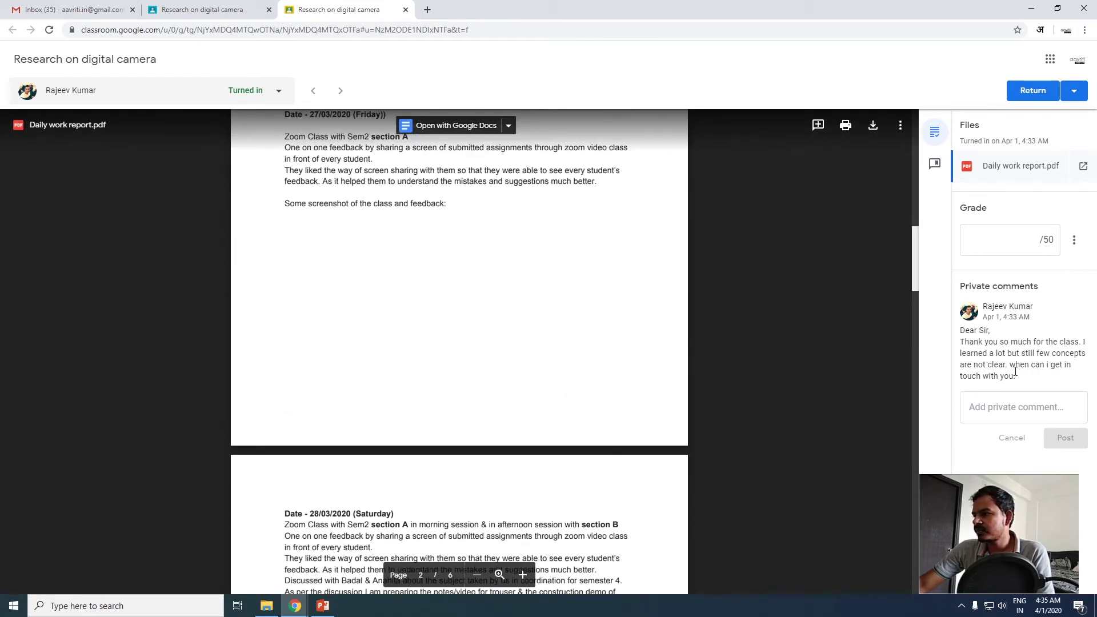
left_click(996, 412)
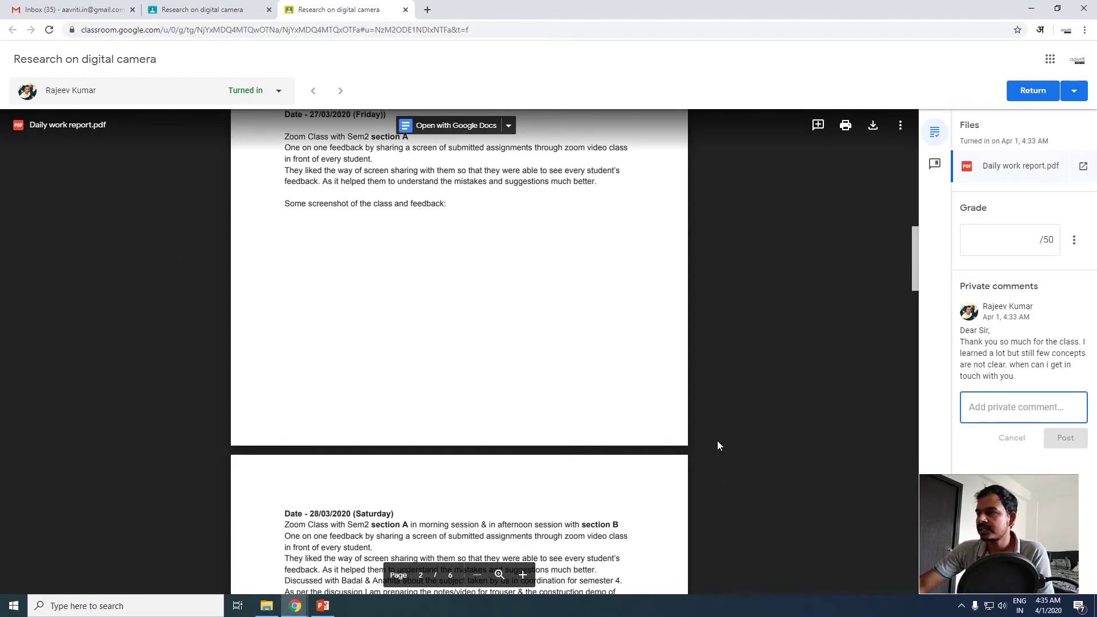
scroll(644, 367, "up", 15)
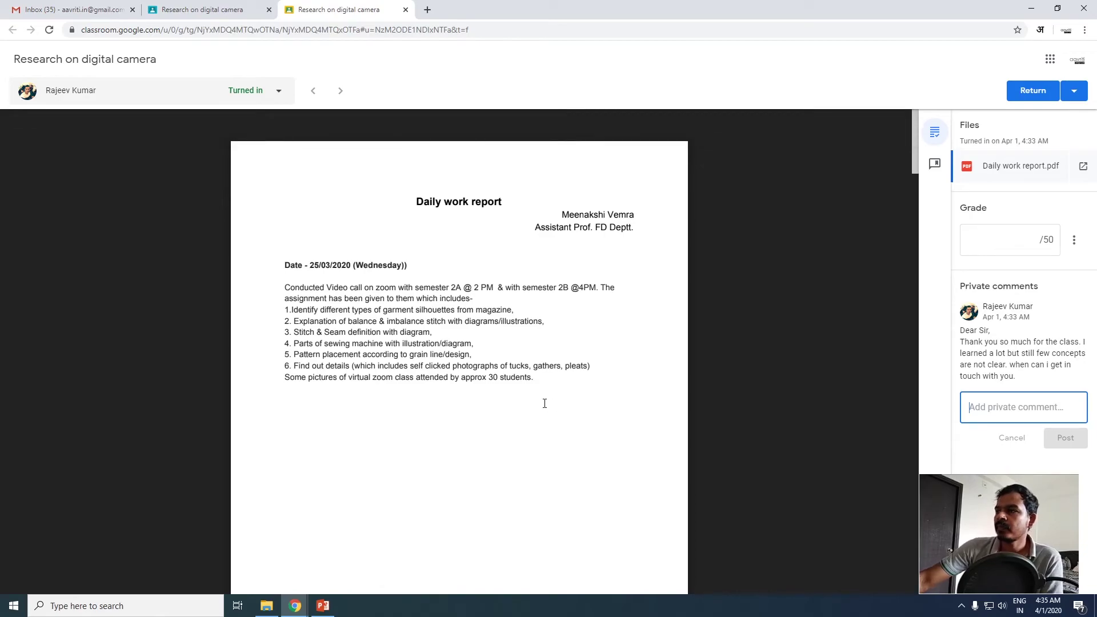
Grade the student's submission 45 out of 50 and open the student list to check the draft grade.
left_click(1017, 238)
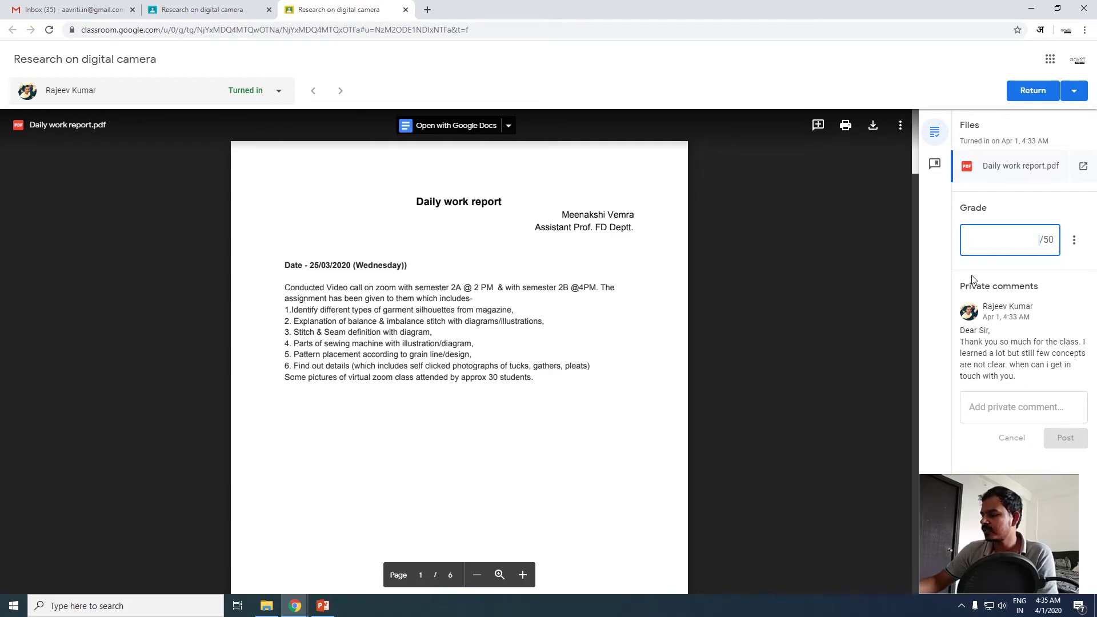
type("45")
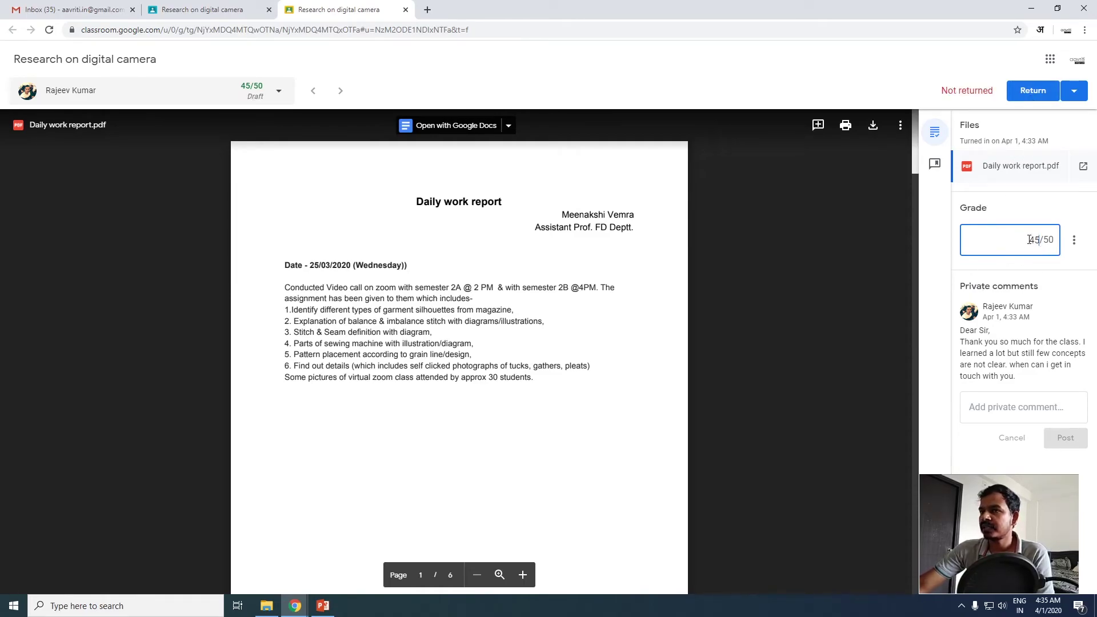
left_click(280, 94)
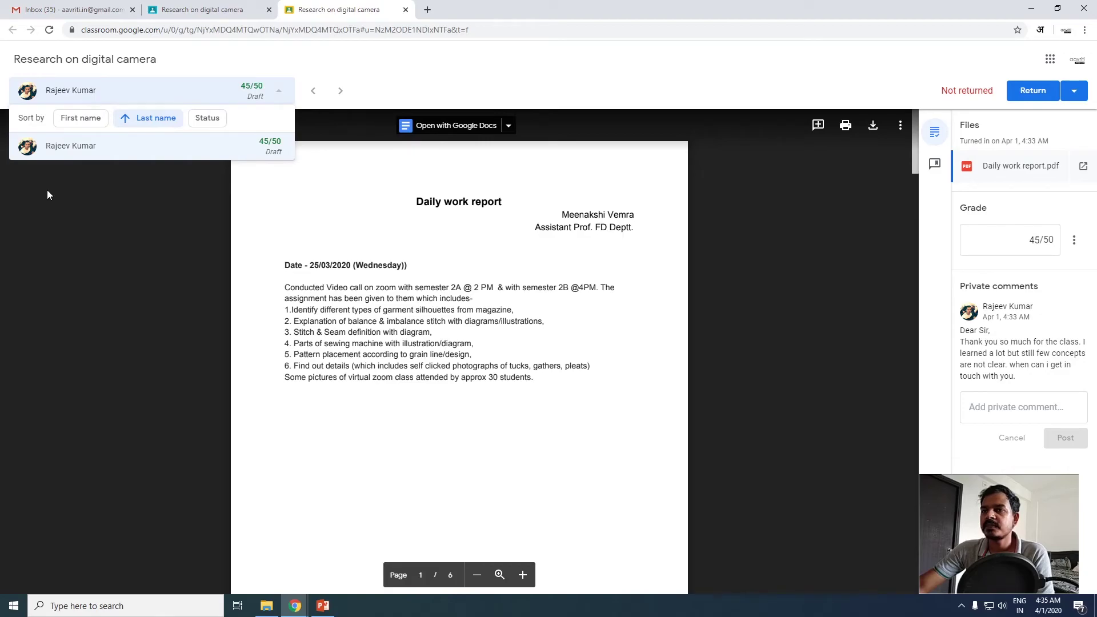
Return the graded "Research on digital camera" submission to the student with the 45/50 mark.
left_click(362, 85)
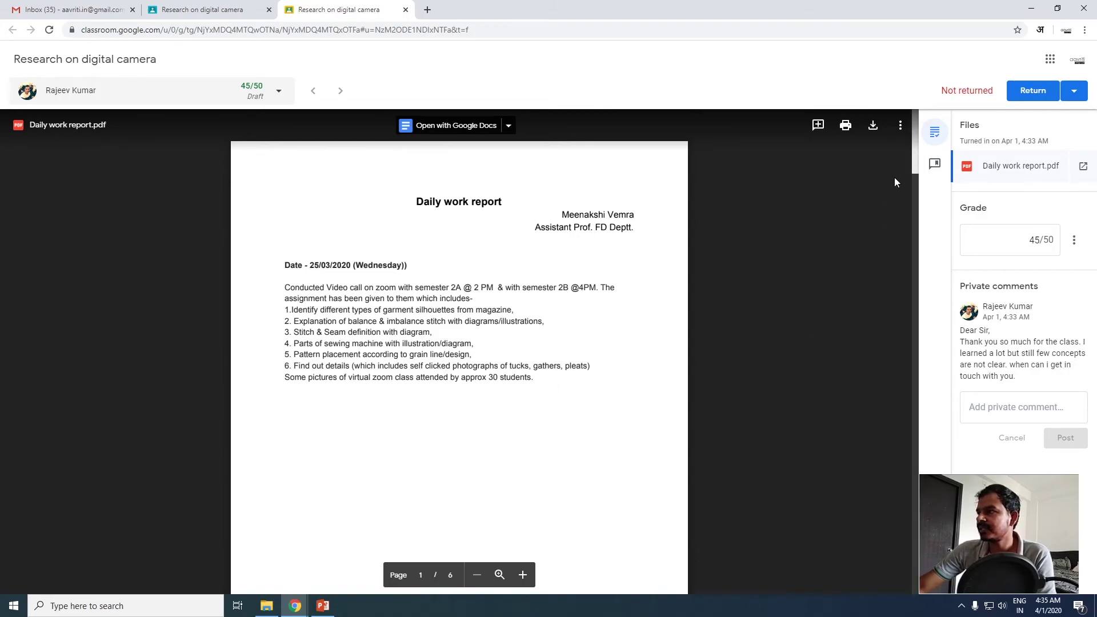
left_click(1033, 90)
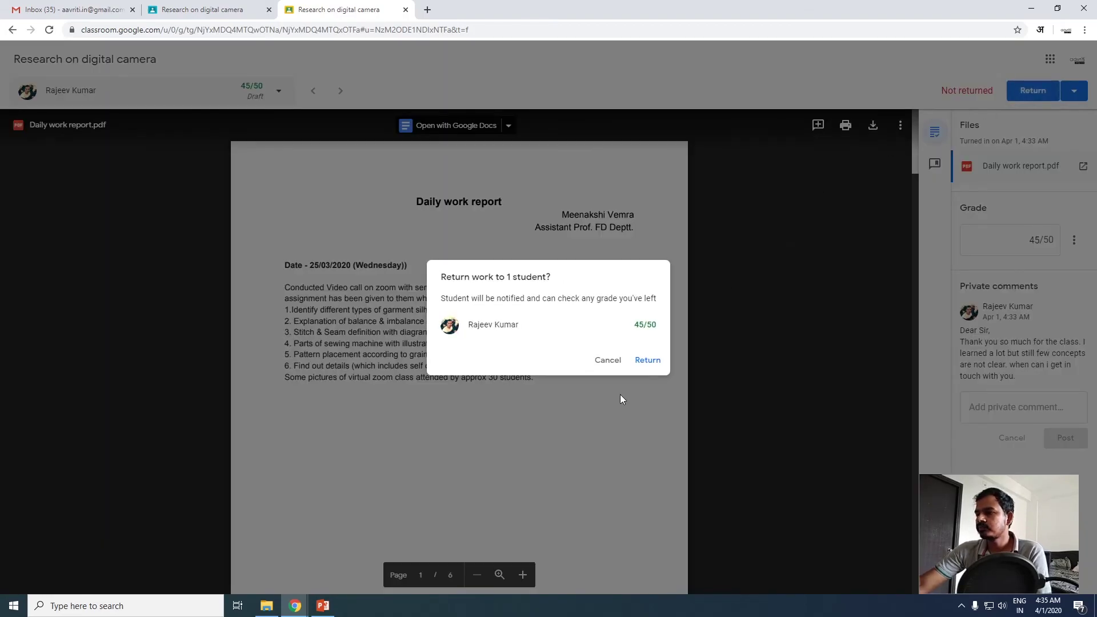
left_click(645, 360)
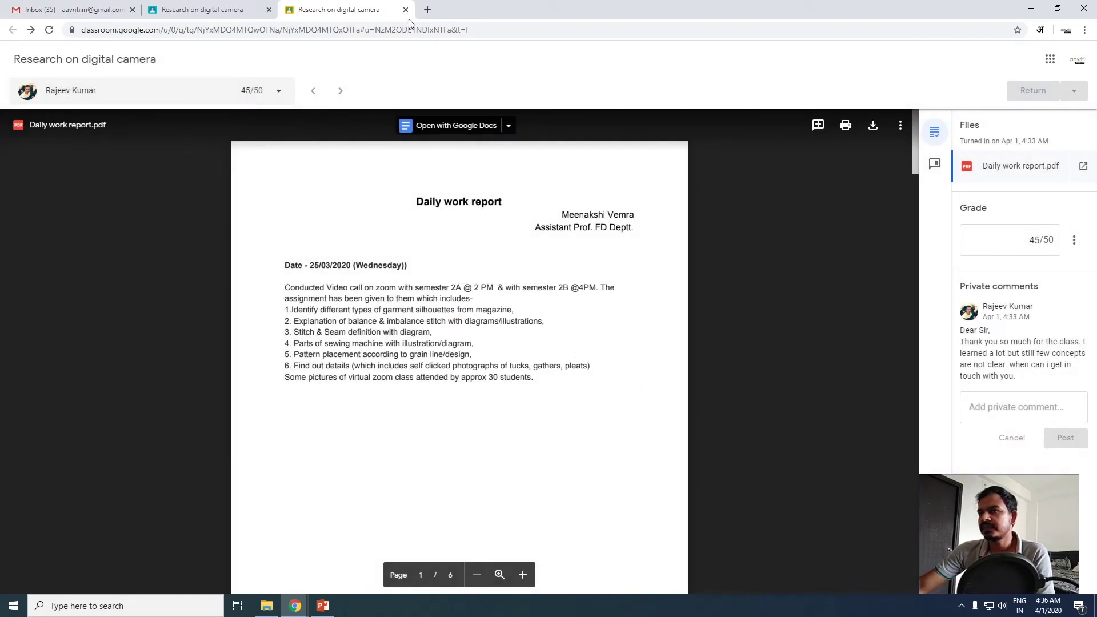
Close the submission and look over the assignment's instructions and its student work overview.
left_click(405, 10)
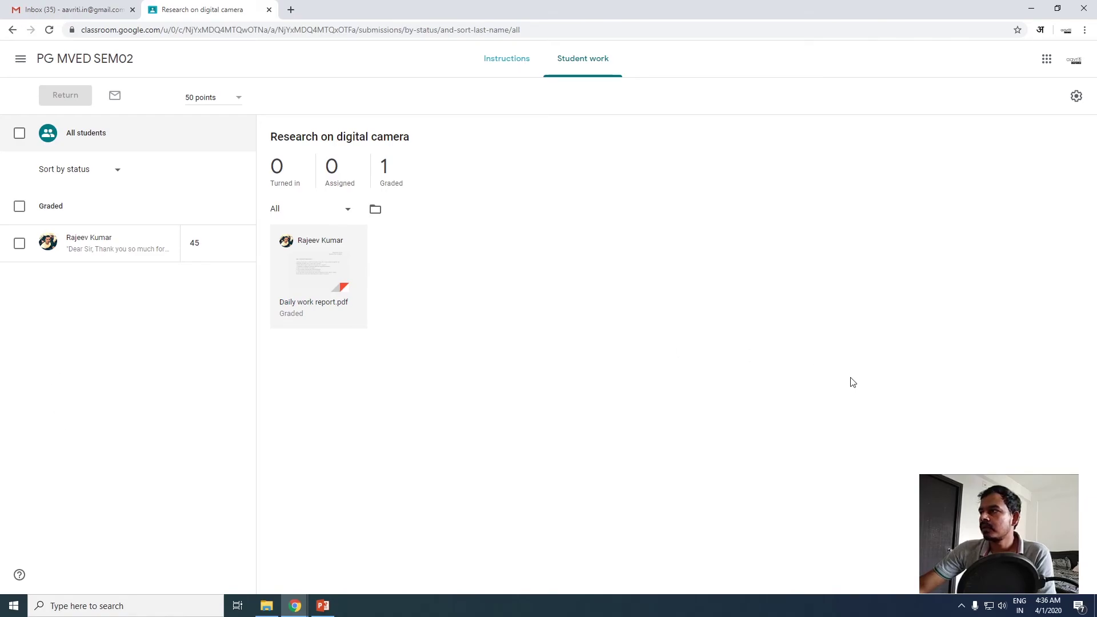
left_click(513, 67)
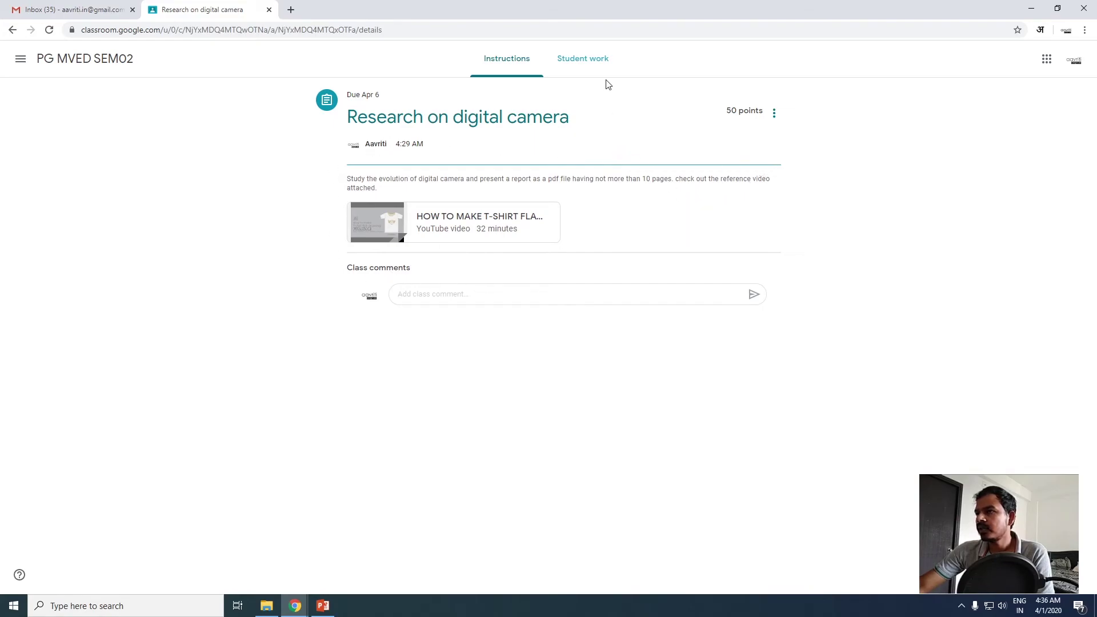
left_click(585, 62)
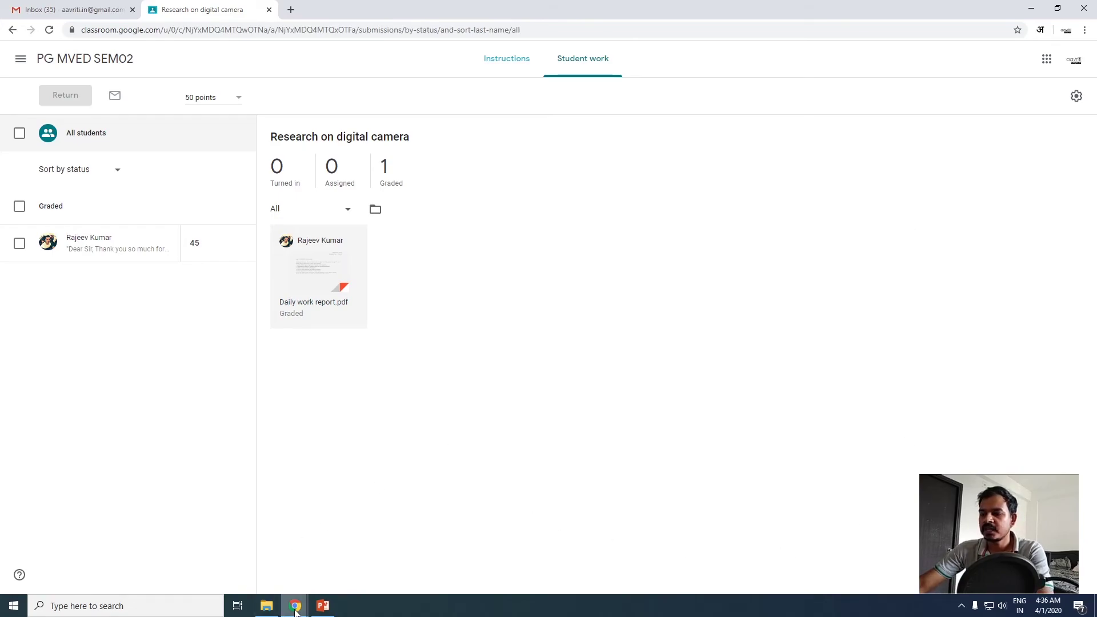
Switch to the student's Classroom window and open the "Research on digital camera" assignment from the classwork to review its returned mark and private comments.
mouse_move(295, 606)
left_click(345, 577)
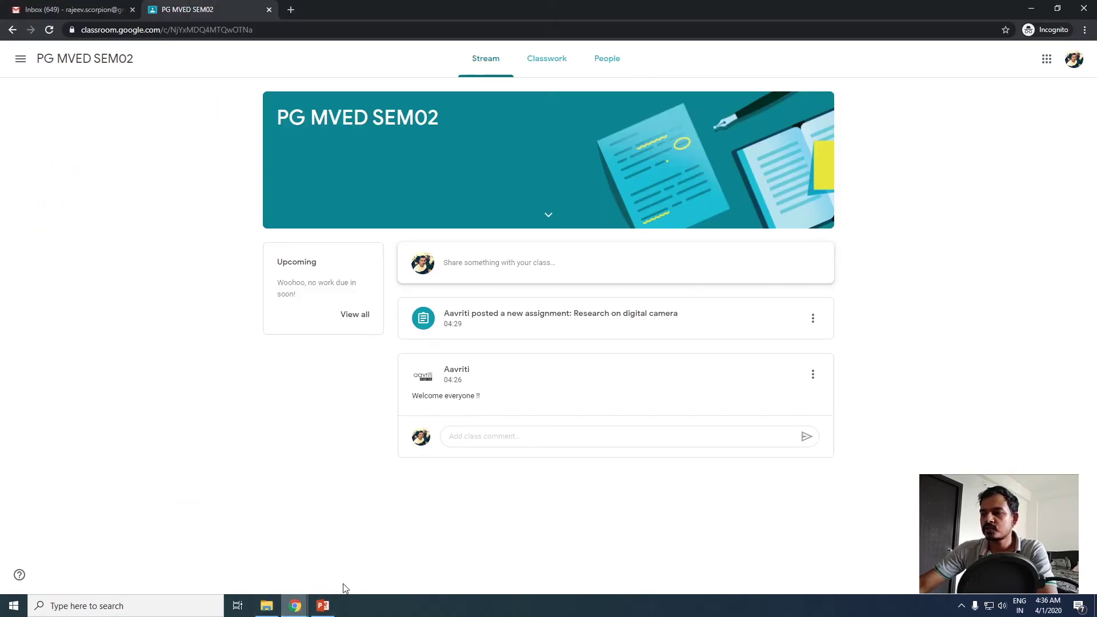
left_click(557, 62)
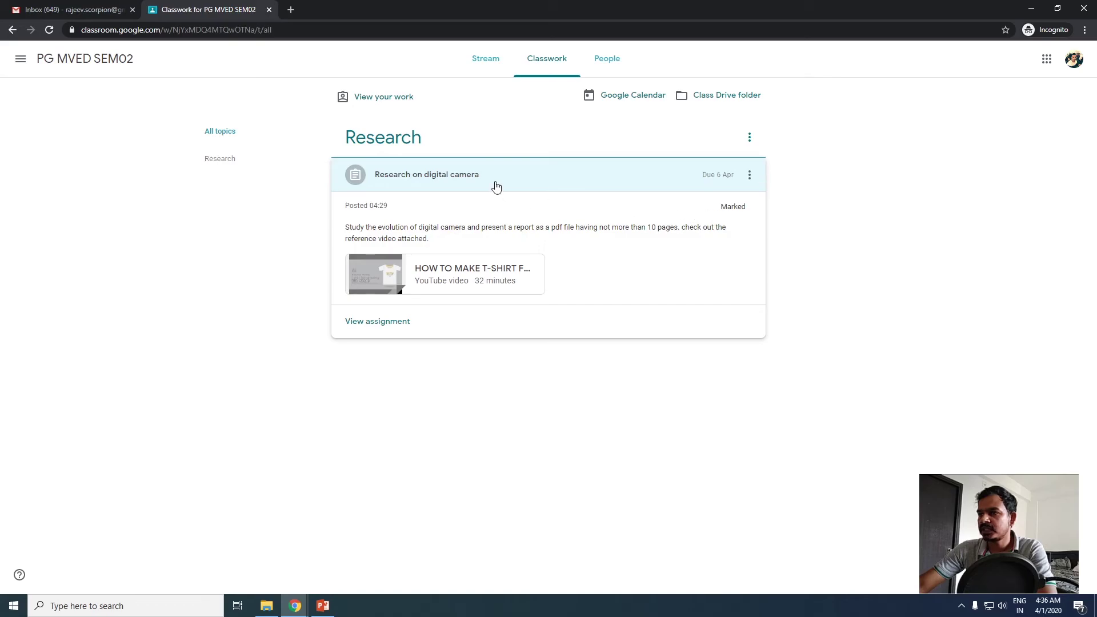
left_click(385, 324)
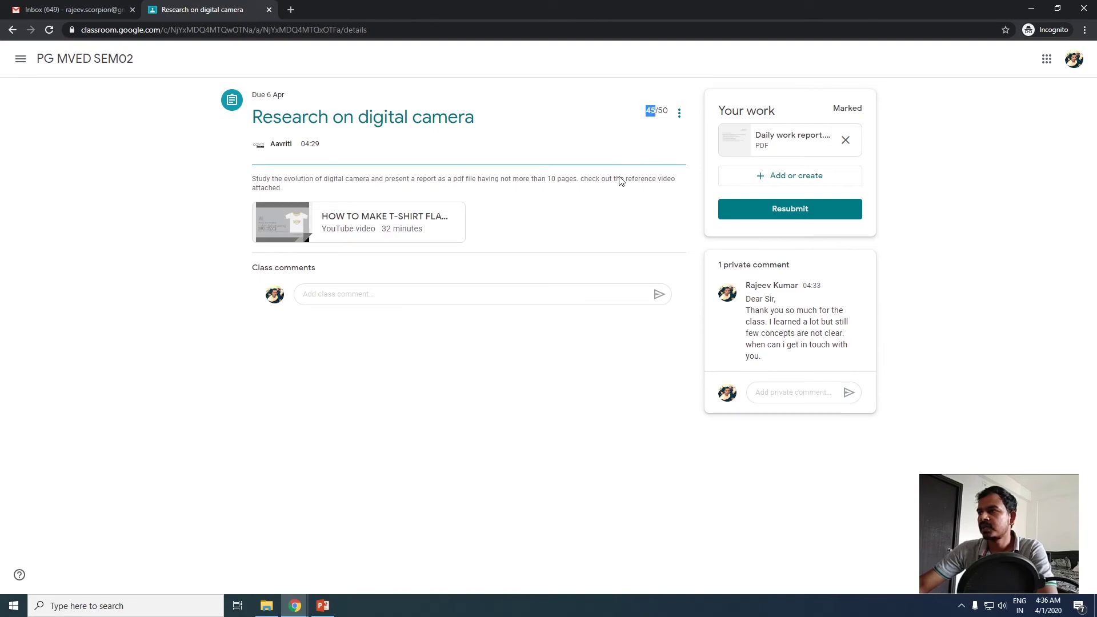
left_click_drag(679, 105, 646, 116)
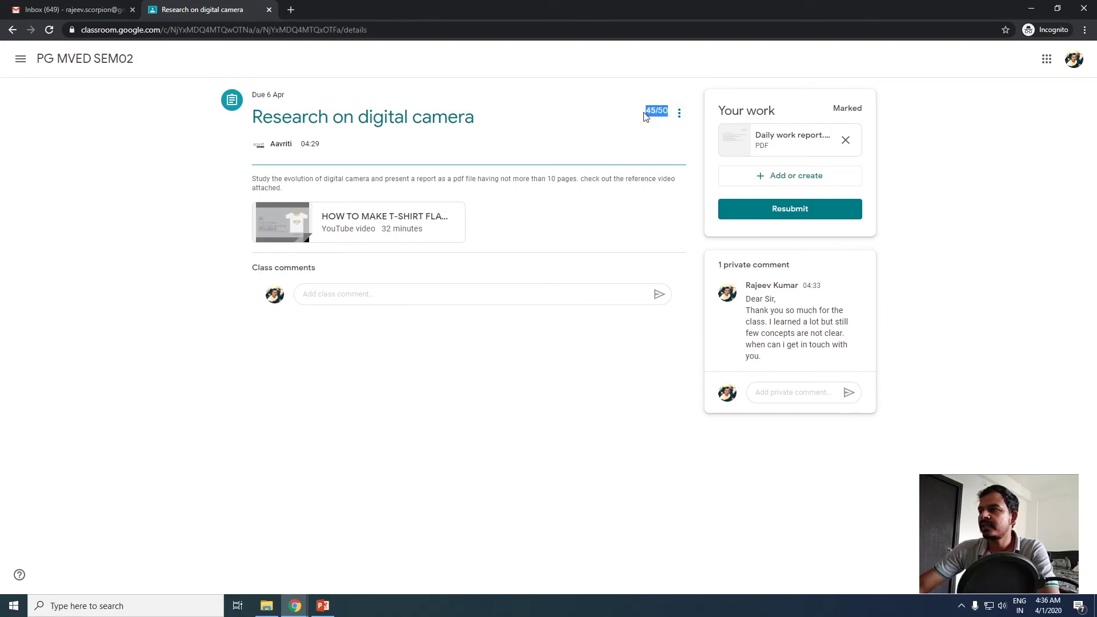
left_click(659, 152)
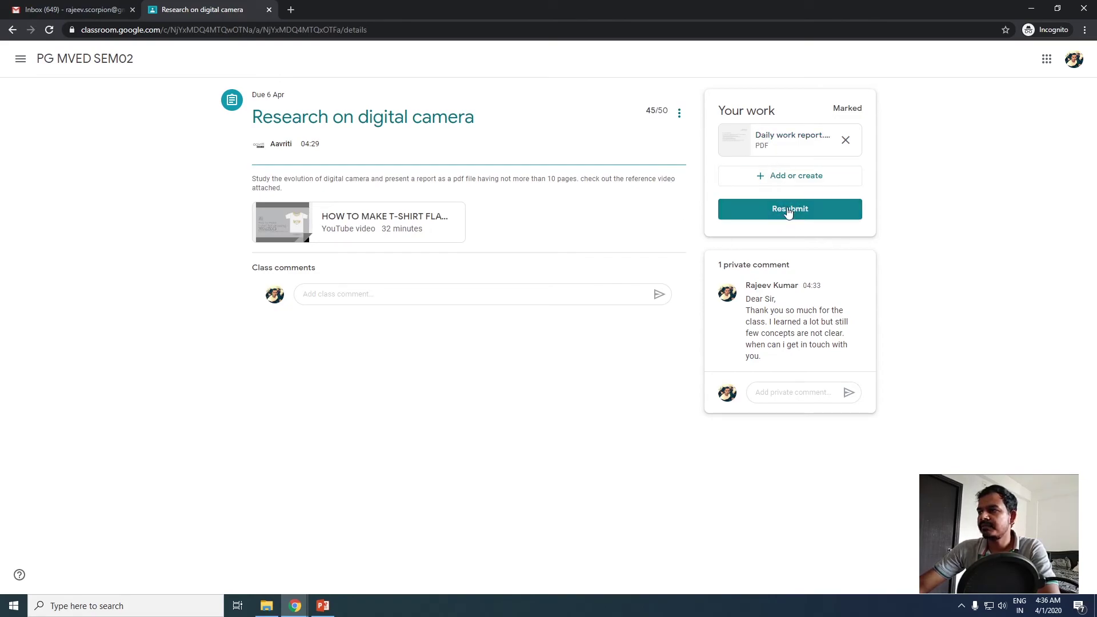
left_click(803, 393)
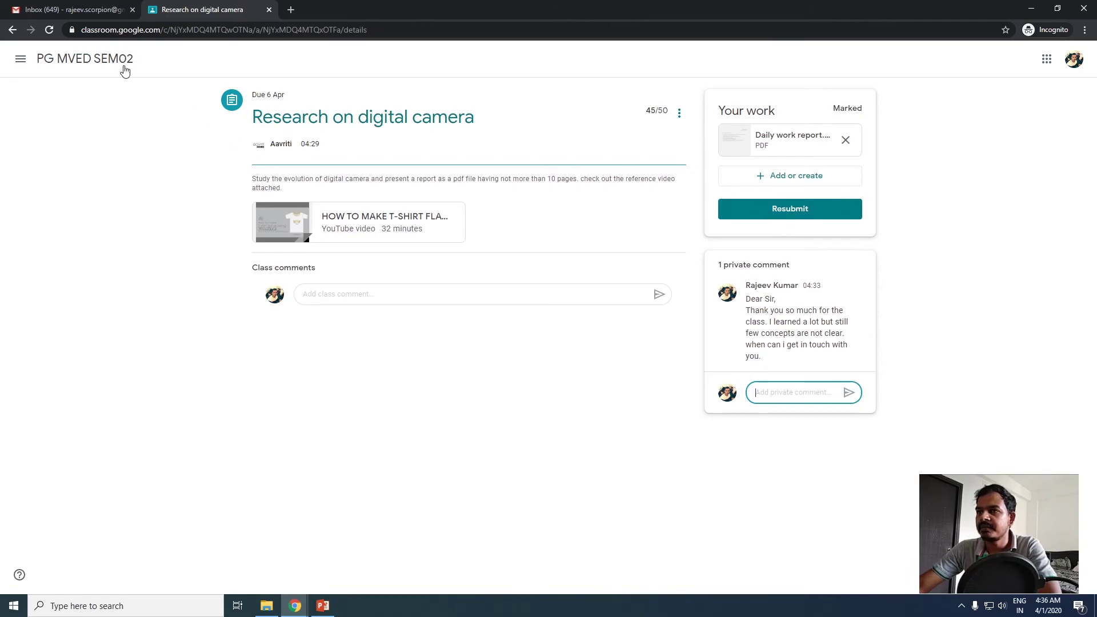
On the student's class stream, draft a post reading "hey i have found this interesting video on miniature photography. have a look".
left_click(103, 64)
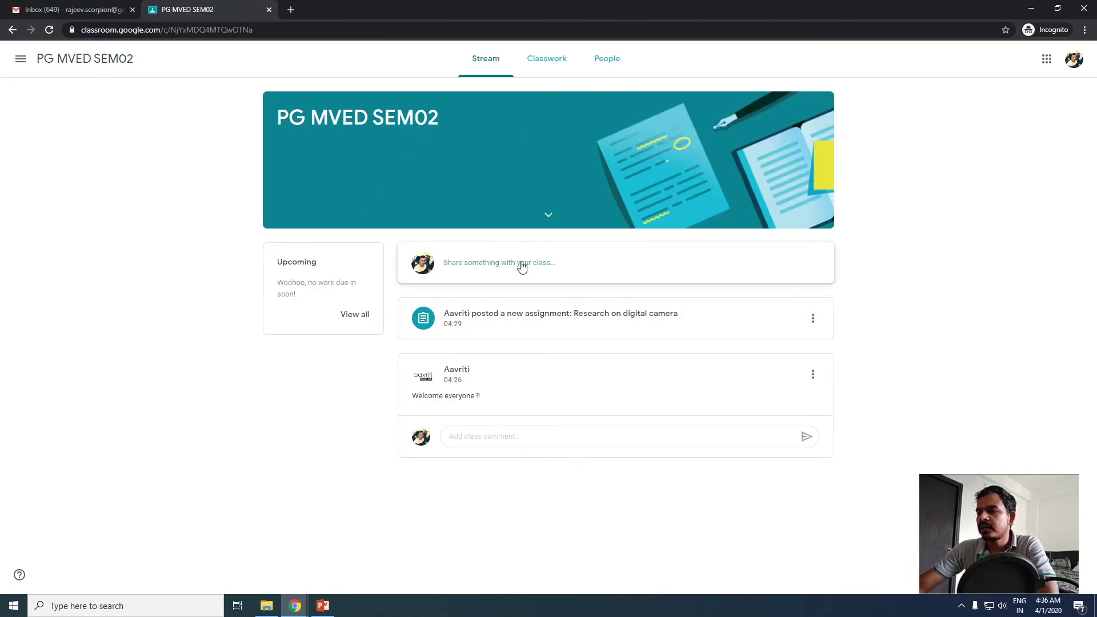
left_click(572, 265)
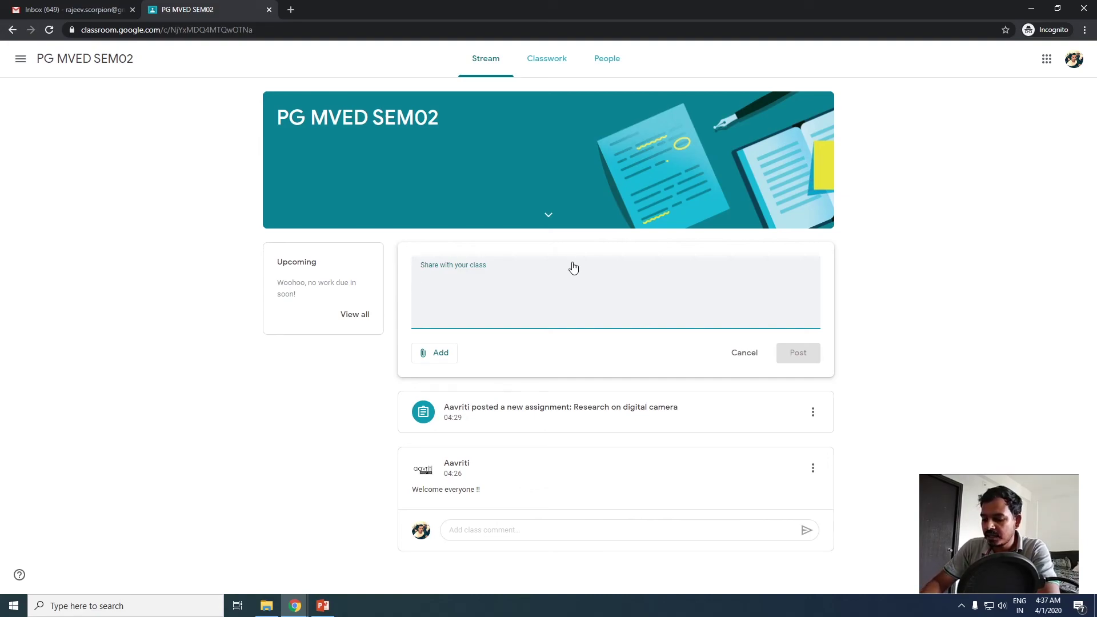
type("hey i ha")
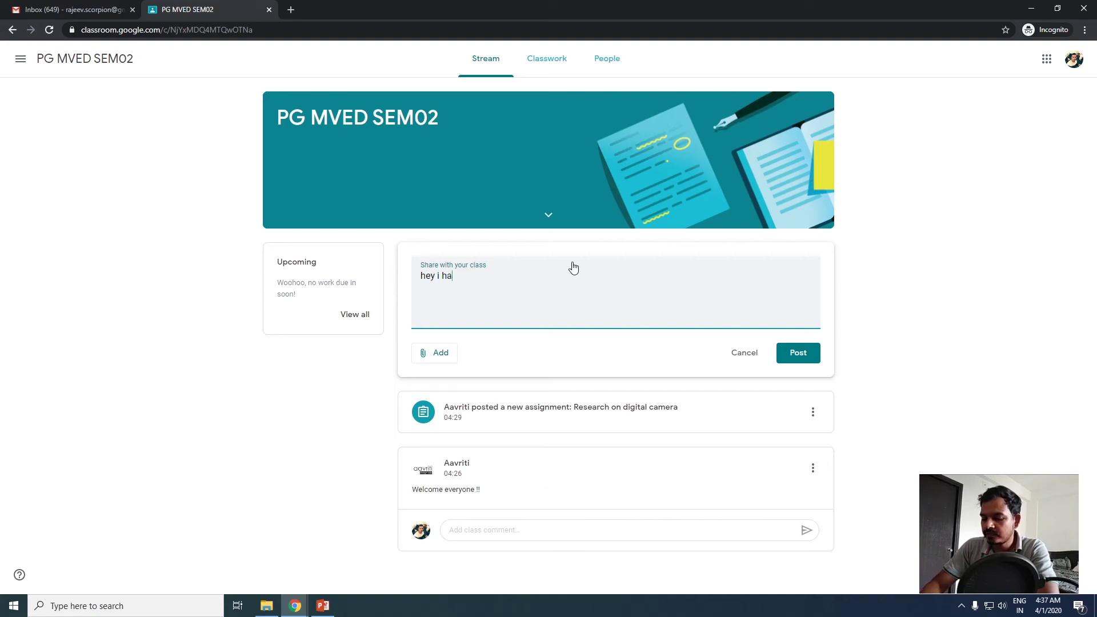
type("ve found thi")
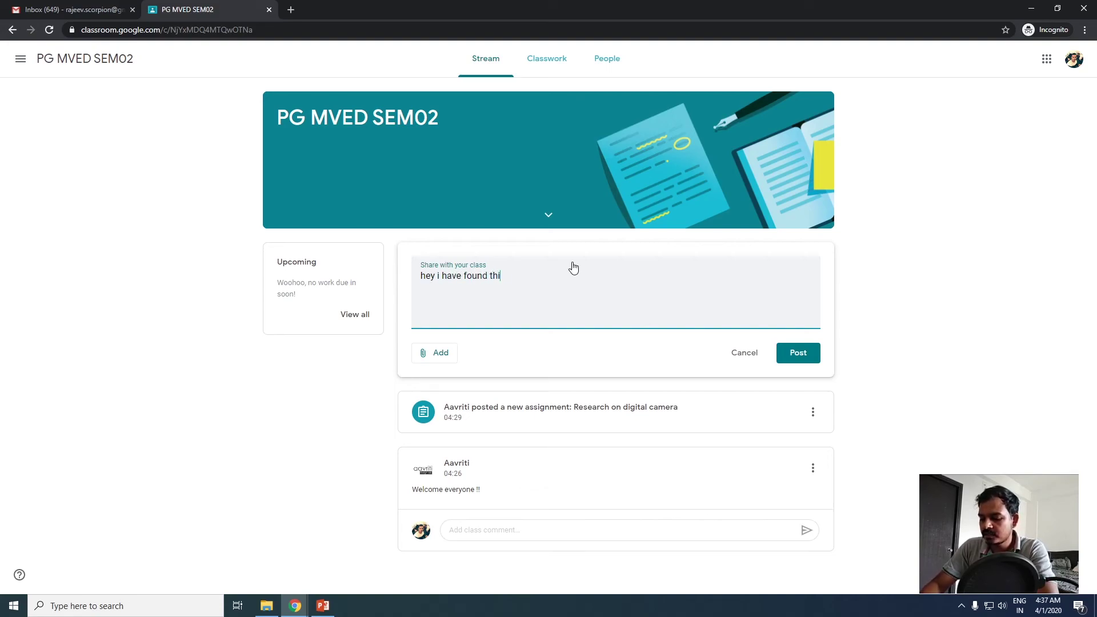
type("s intersting")
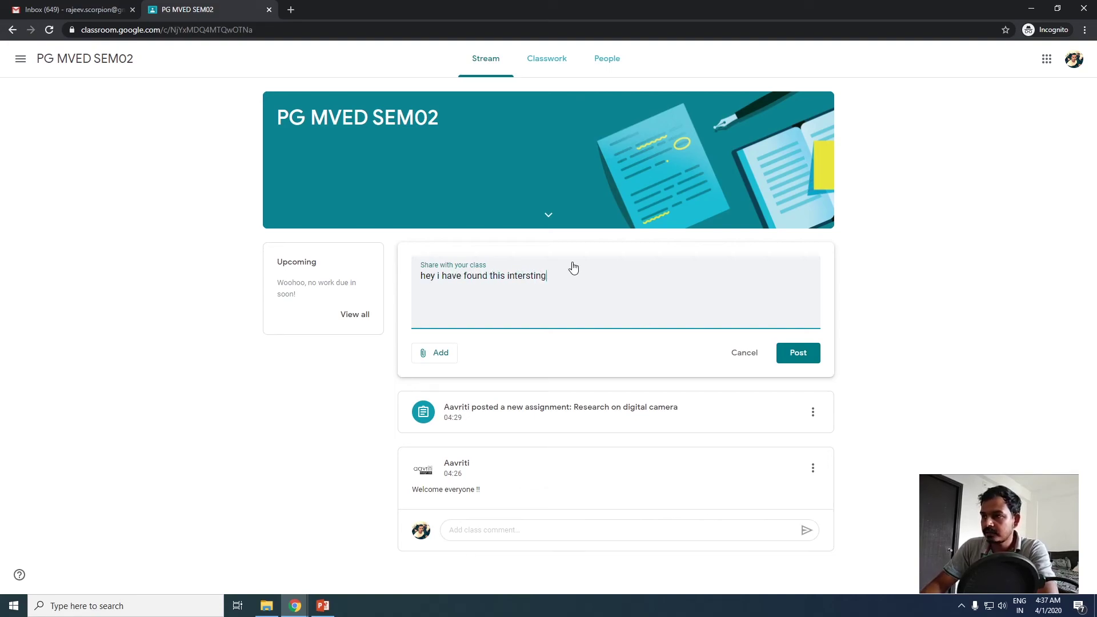
right_click(540, 276)
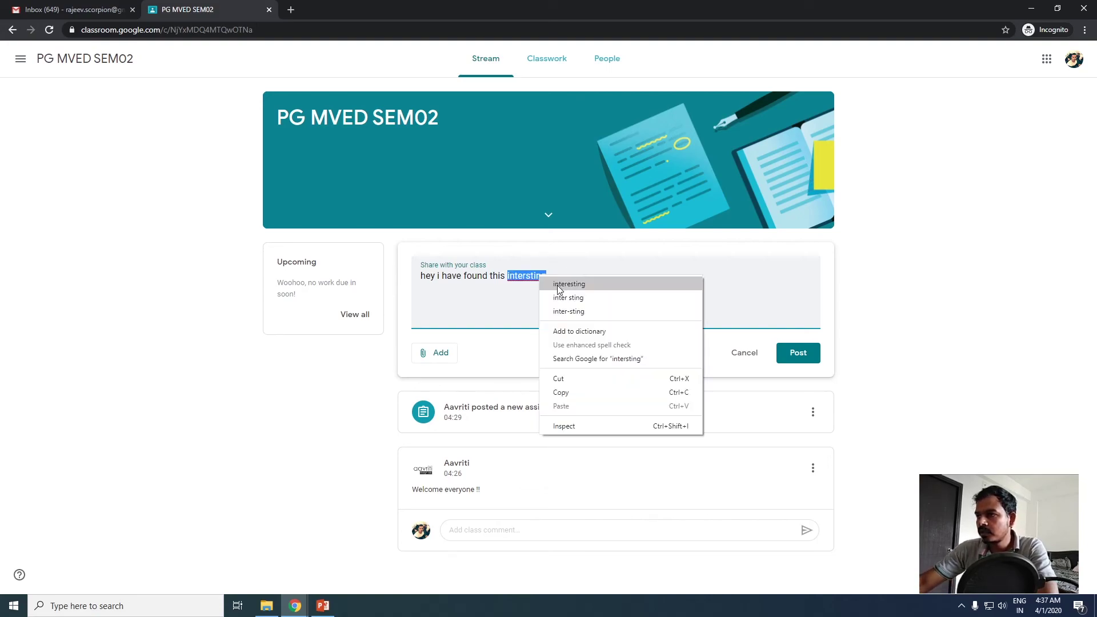
left_click(574, 281)
type("video")
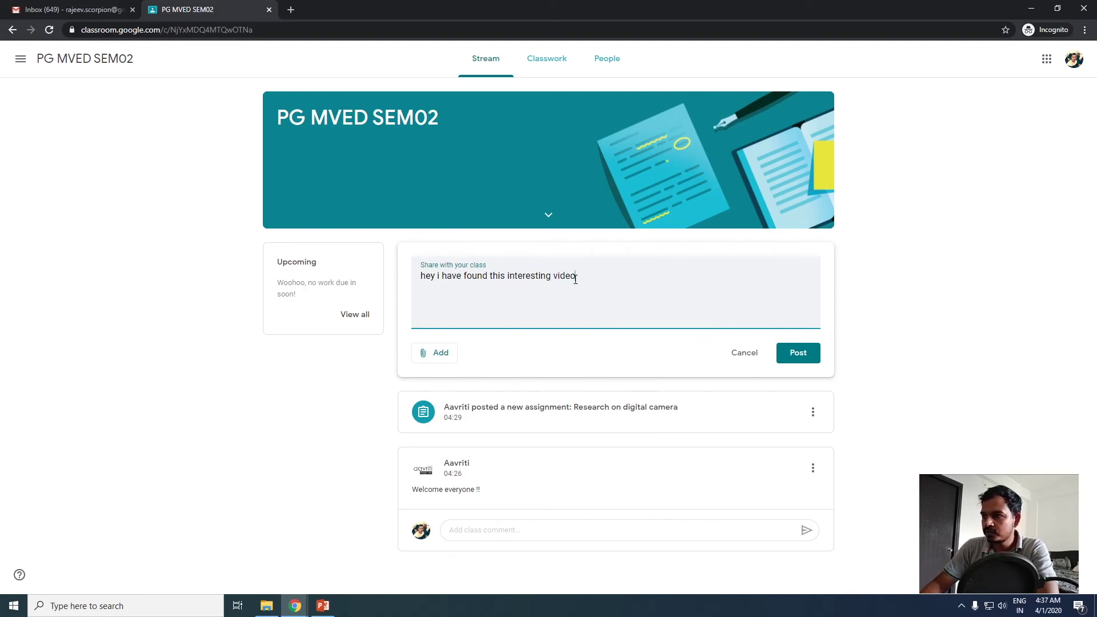
type("on ")
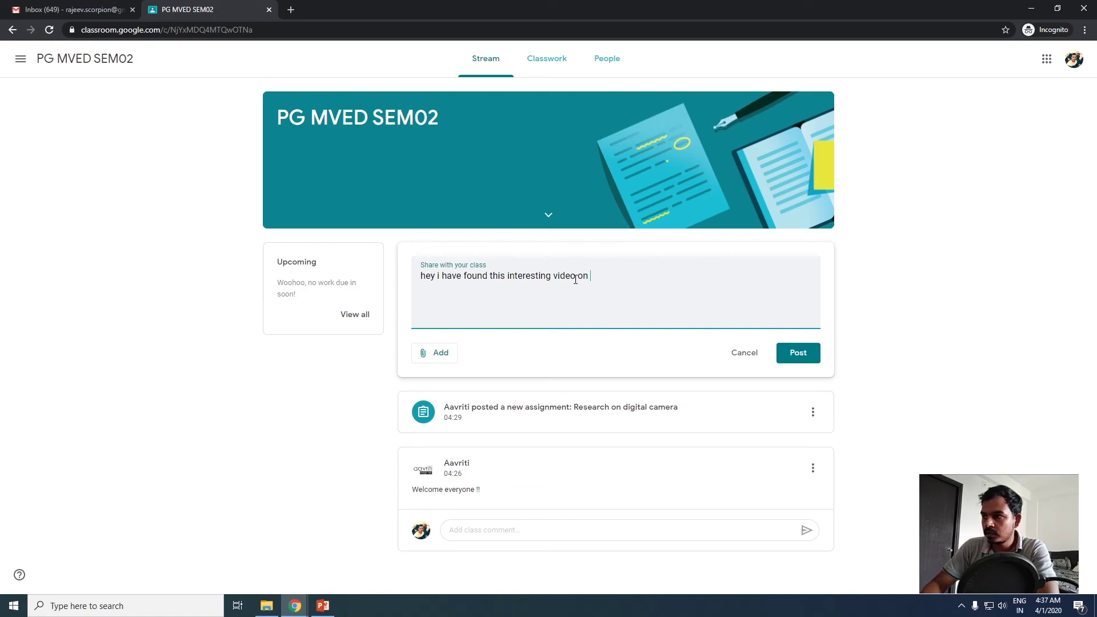
type("mini")
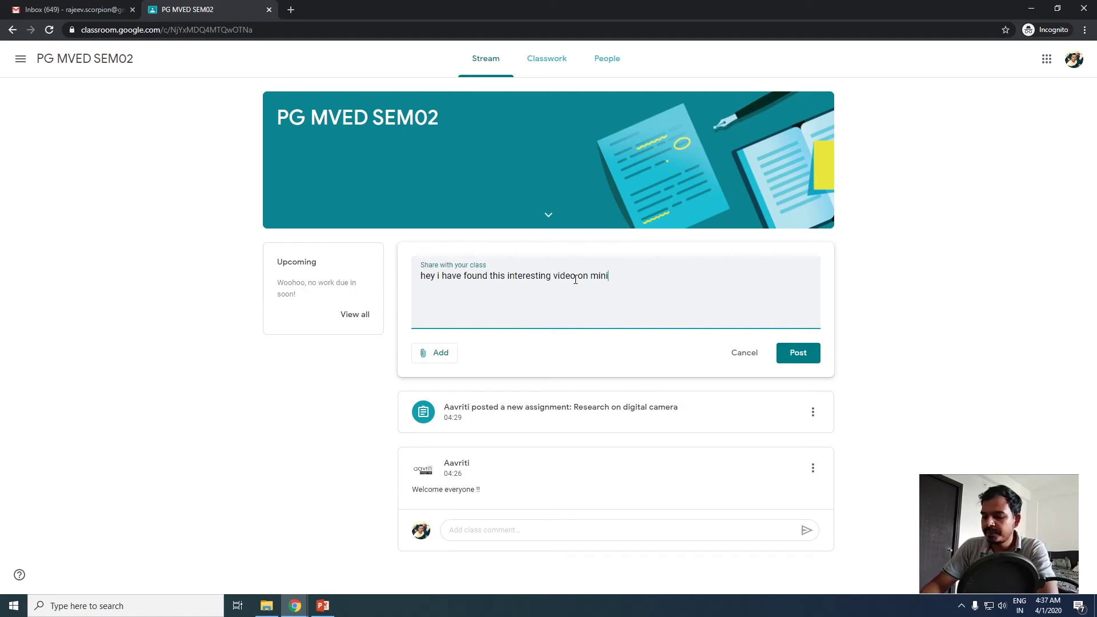
type("ature")
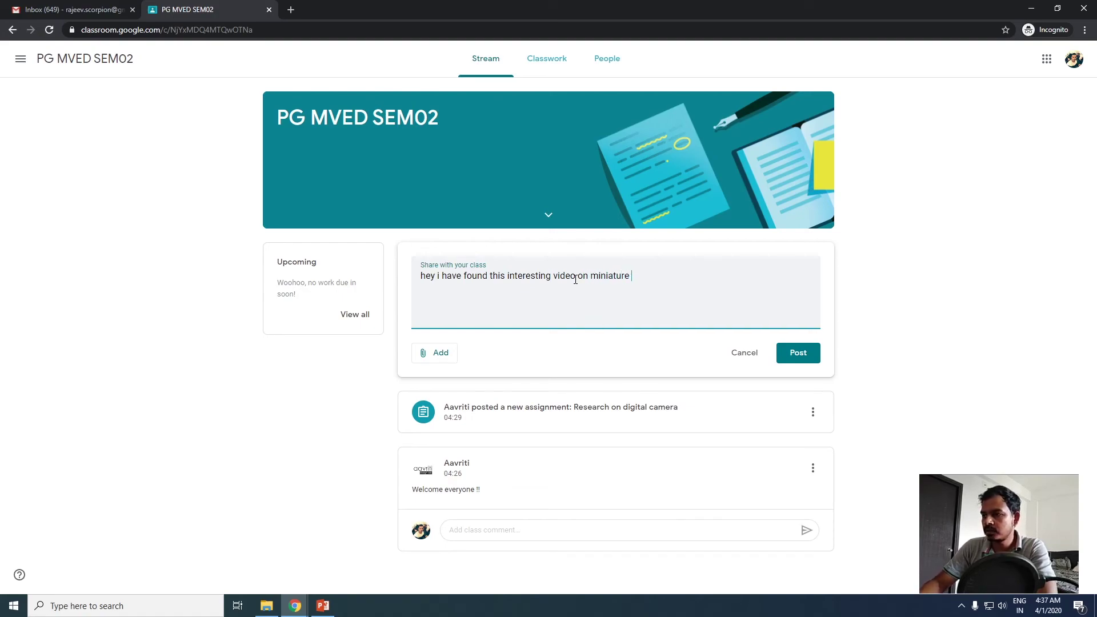
type(" photog")
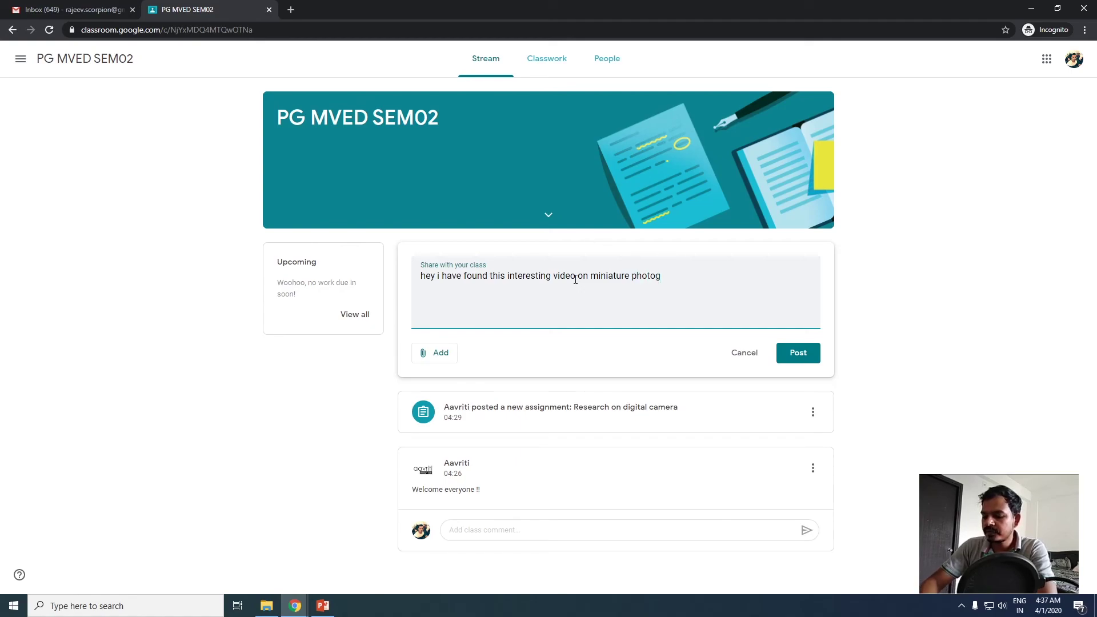
type("raphy")
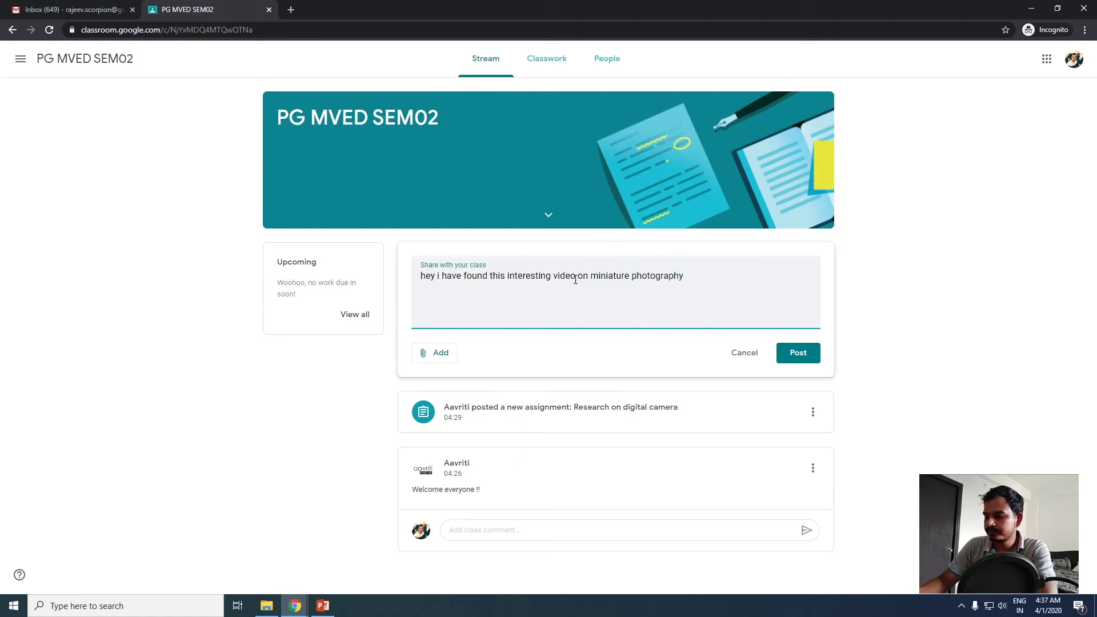
type(". have a look")
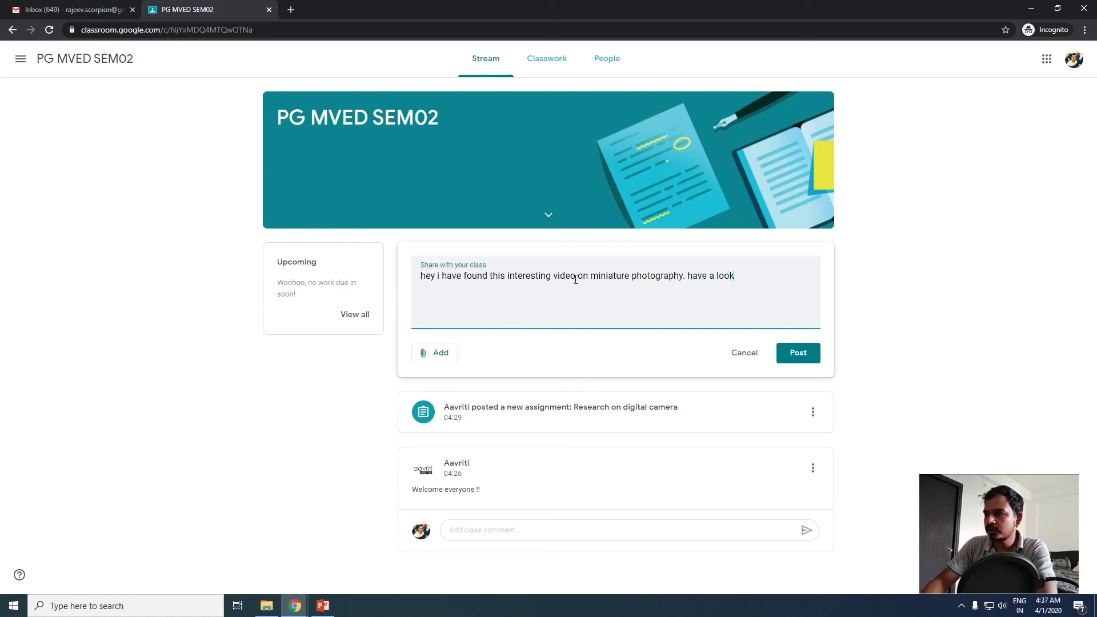
Search YouTube for "product phoptography", attach the "Product Photography At Home" video to the draft, and publish the post.
left_click(440, 358)
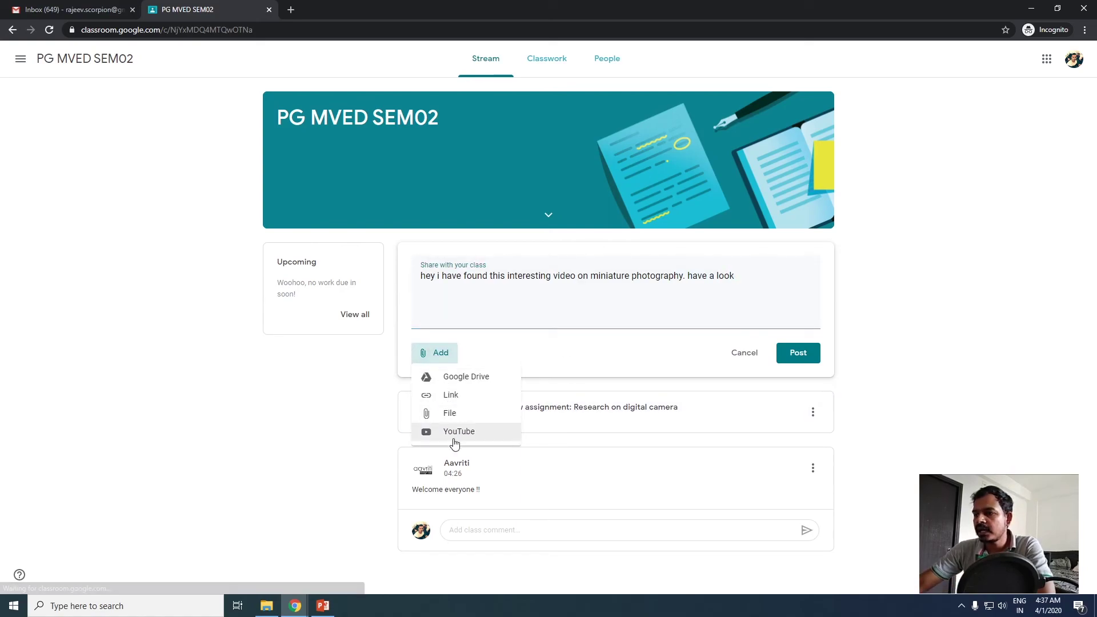
left_click(456, 435)
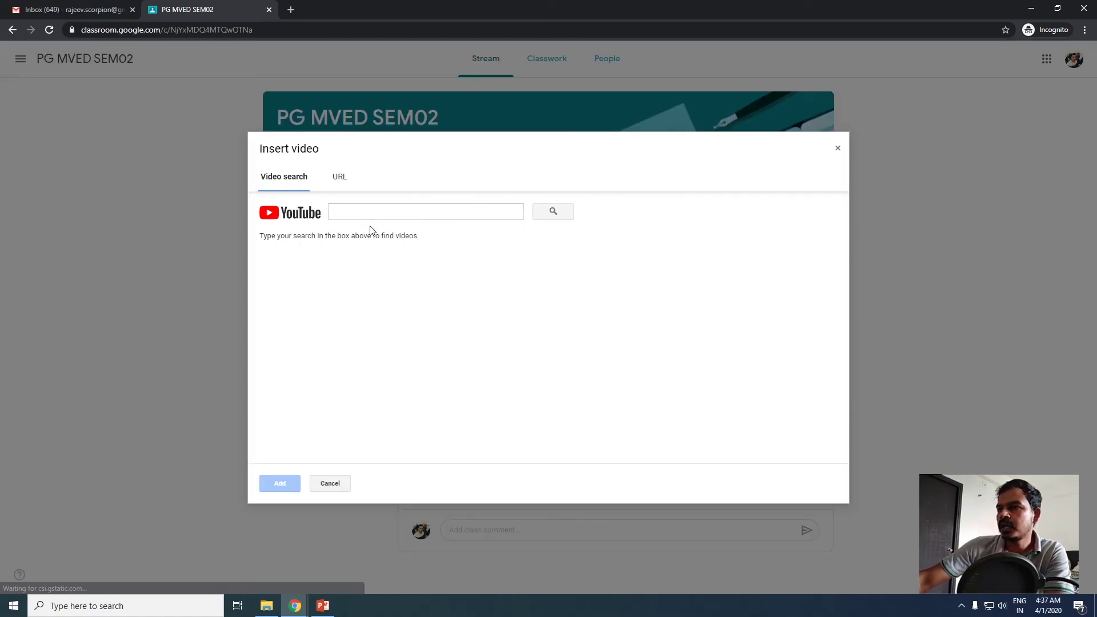
left_click(347, 179)
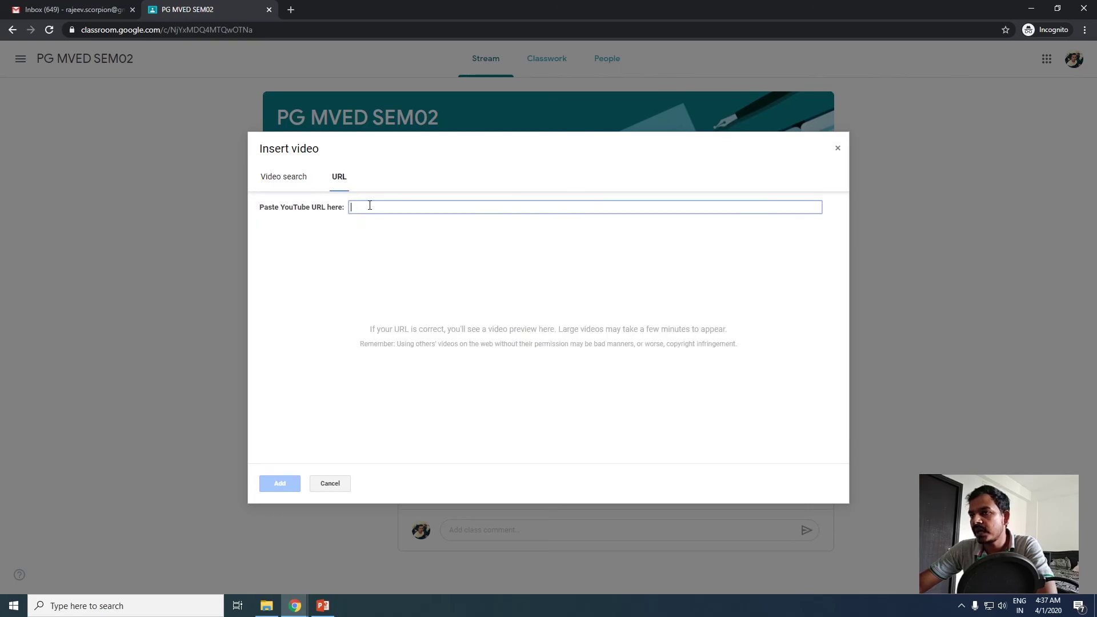
left_click(291, 184)
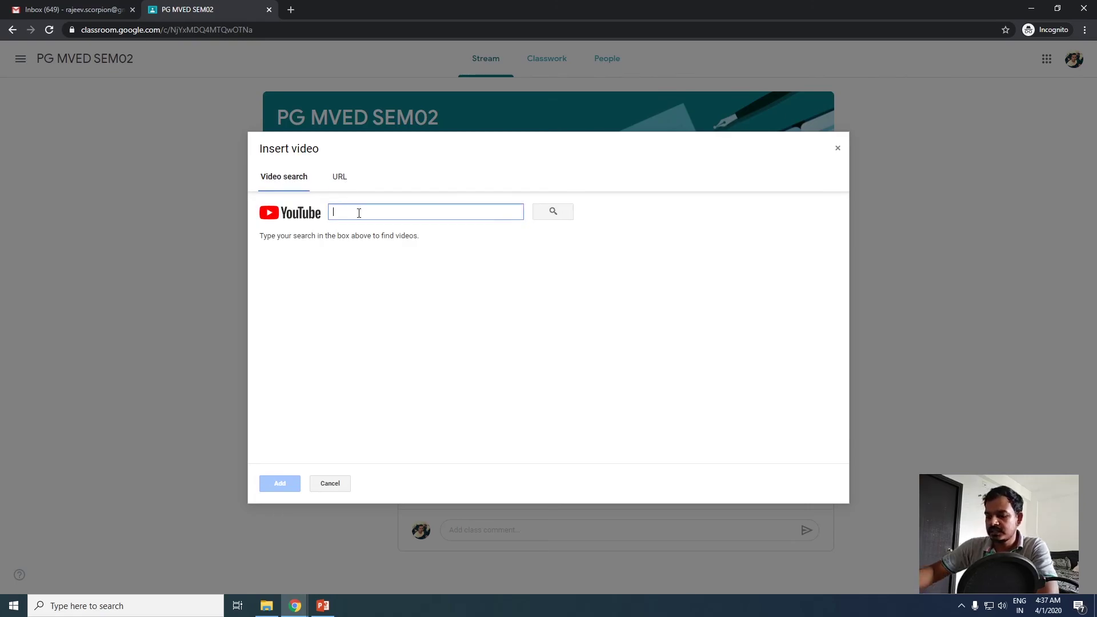
type("prod")
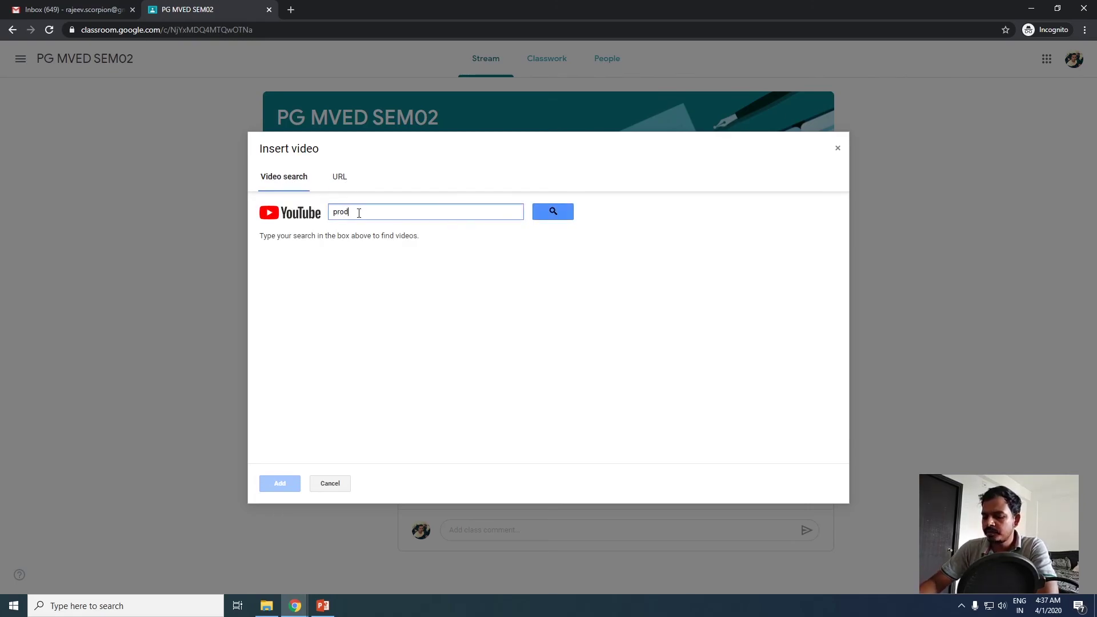
type("uct p")
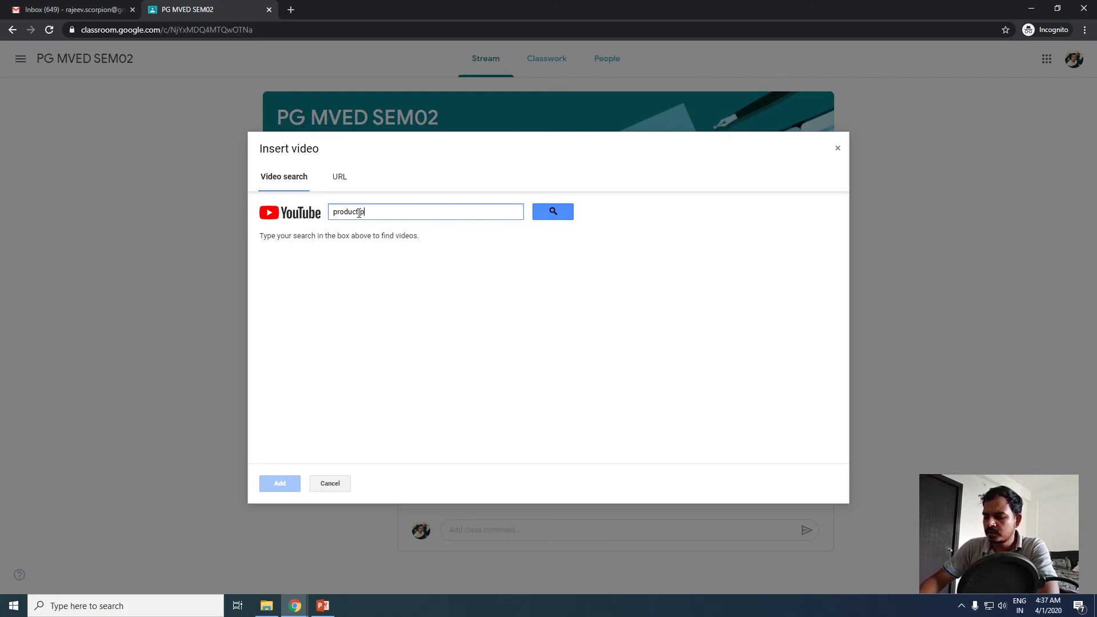
type("hoptograp")
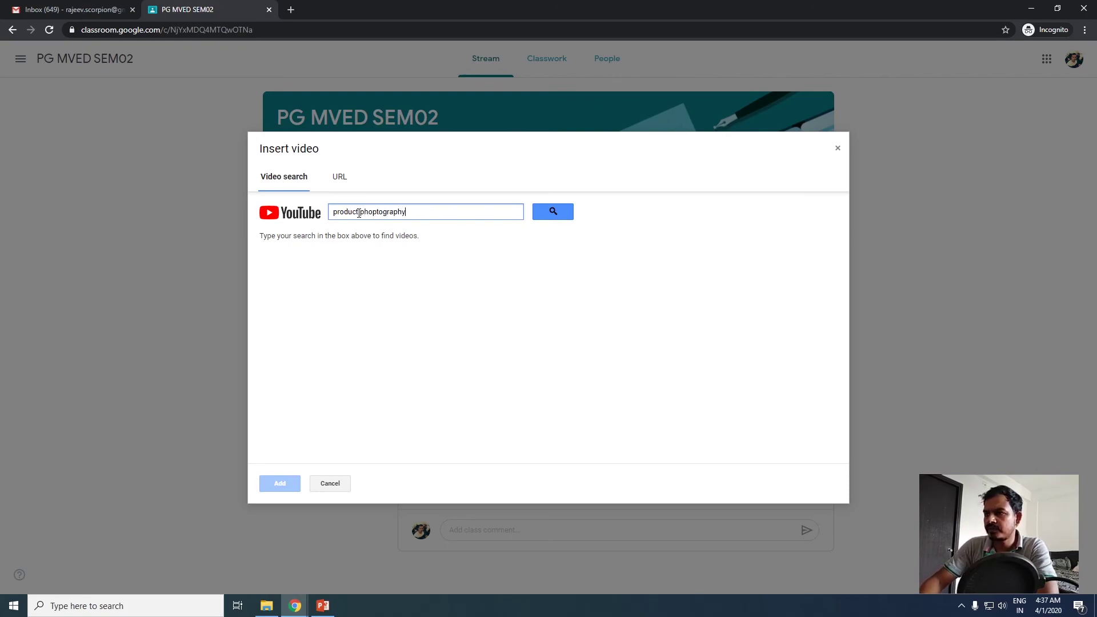
type("hy")
key("Return")
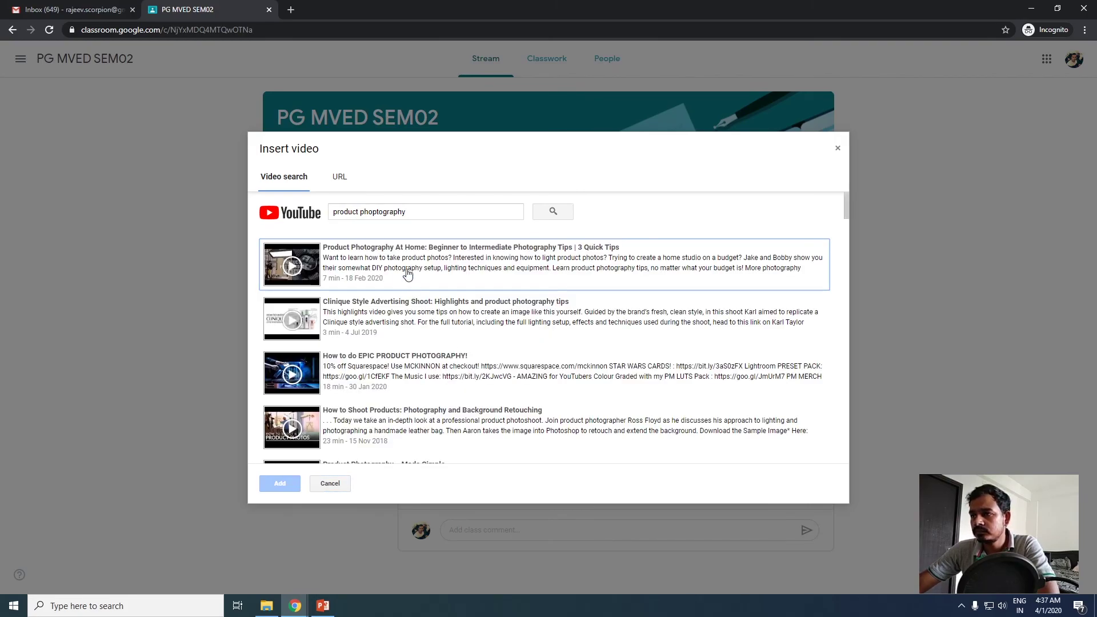
left_click(302, 266)
left_click(280, 484)
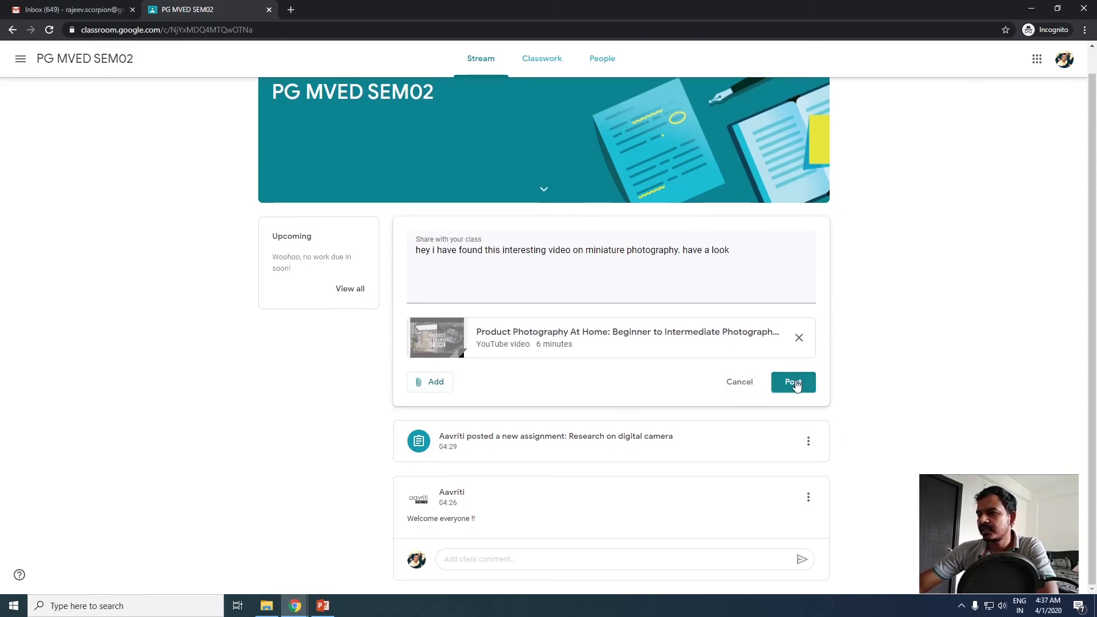
left_click(797, 384)
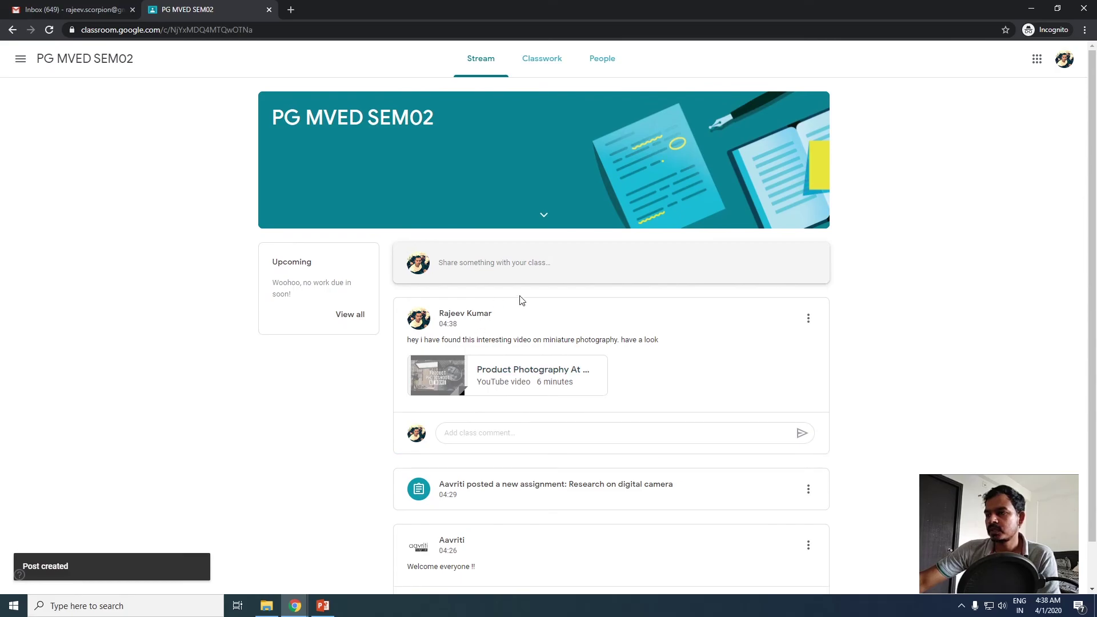
Switch to the teacher's Classroom window and open the PG MVED SEM02 class stream to review the student's post with its attached video.
scroll(619, 345, "down", 1)
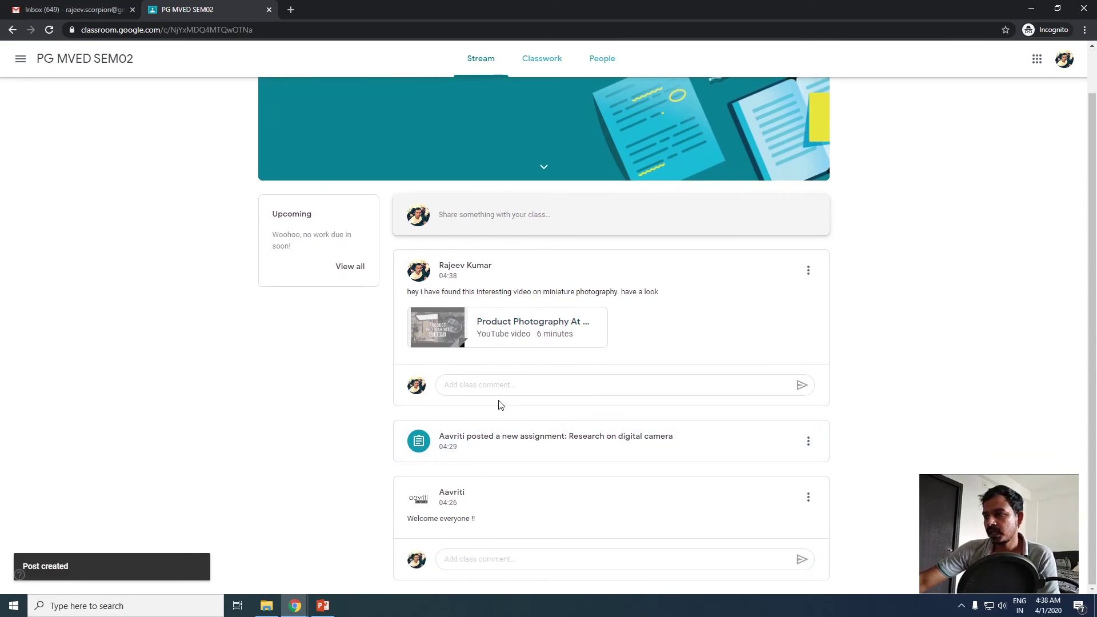
mouse_move(296, 613)
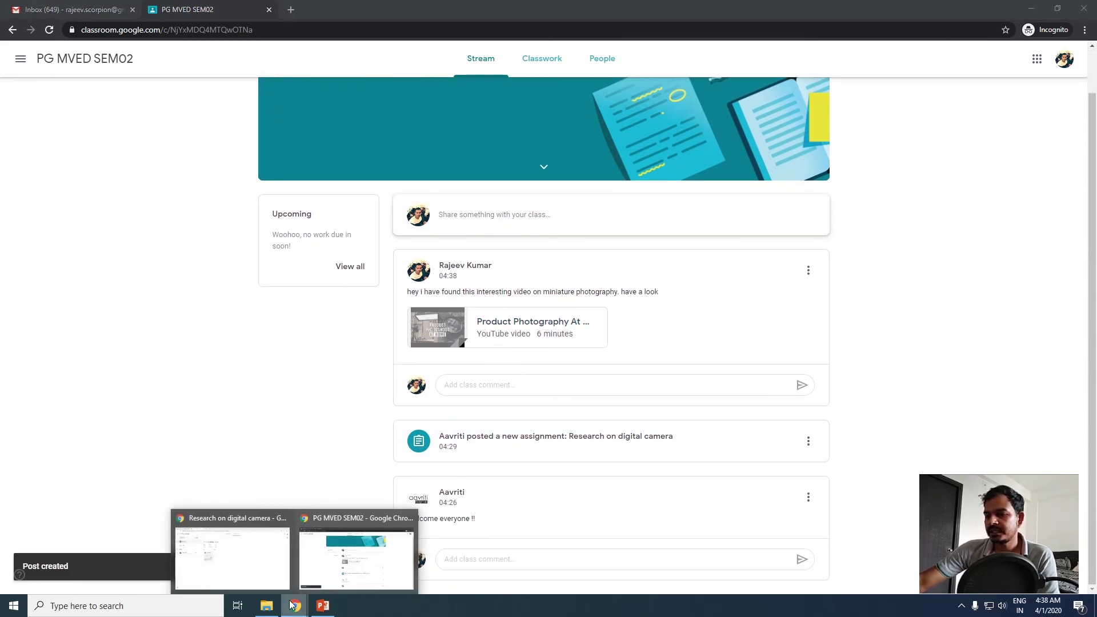
left_click(268, 581)
left_click(90, 65)
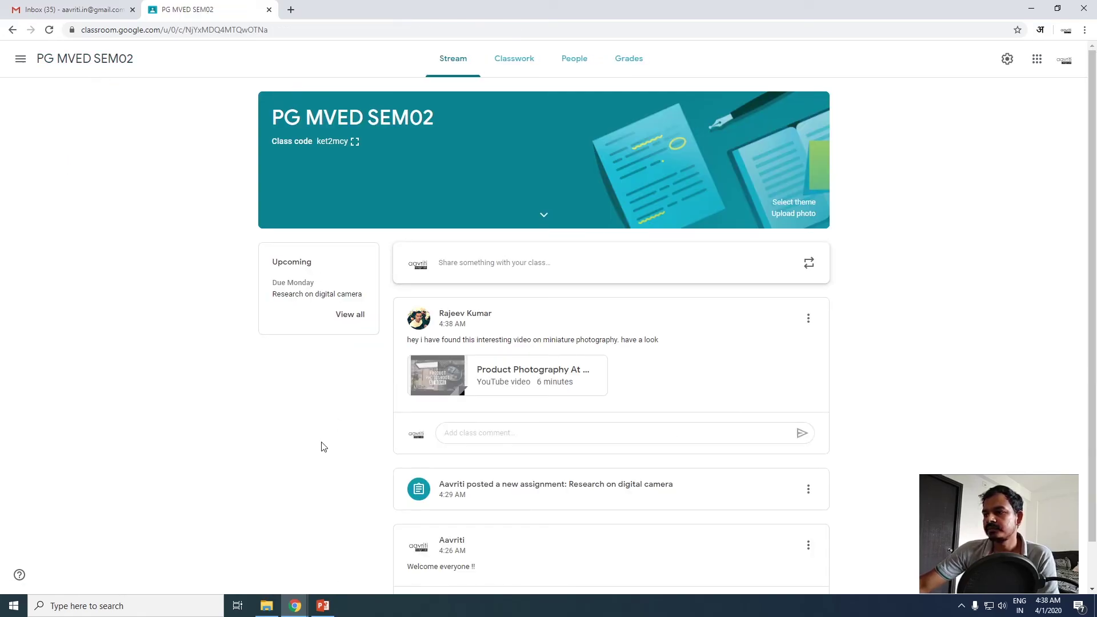
scroll(457, 274, "down", 1)
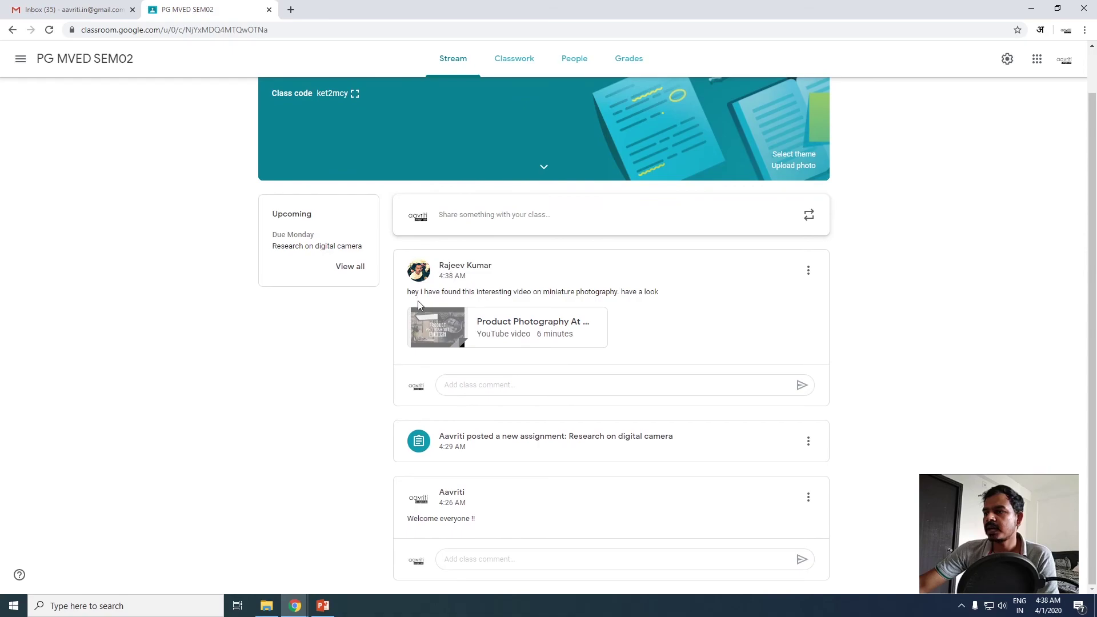
left_click_drag(408, 293, 666, 296)
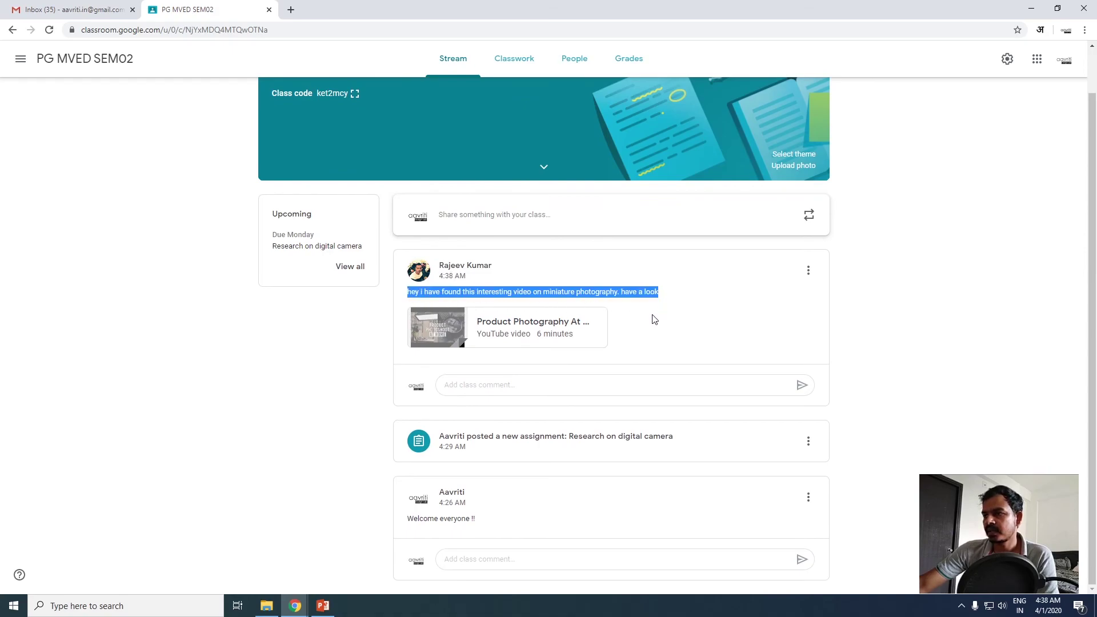
left_click(617, 299)
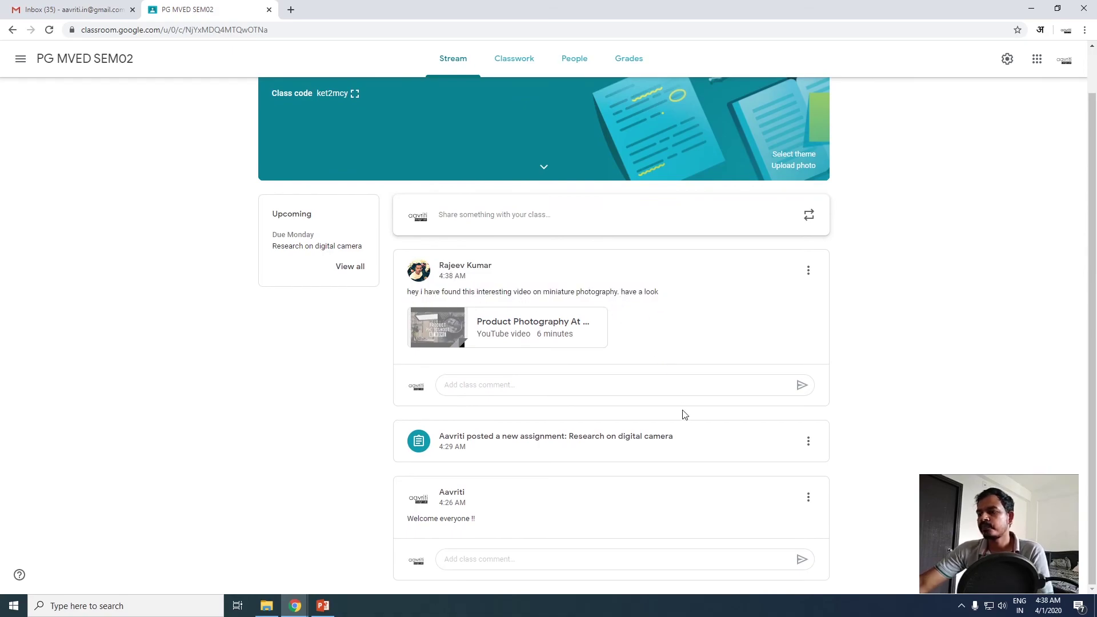
scroll(685, 417, "up", 1)
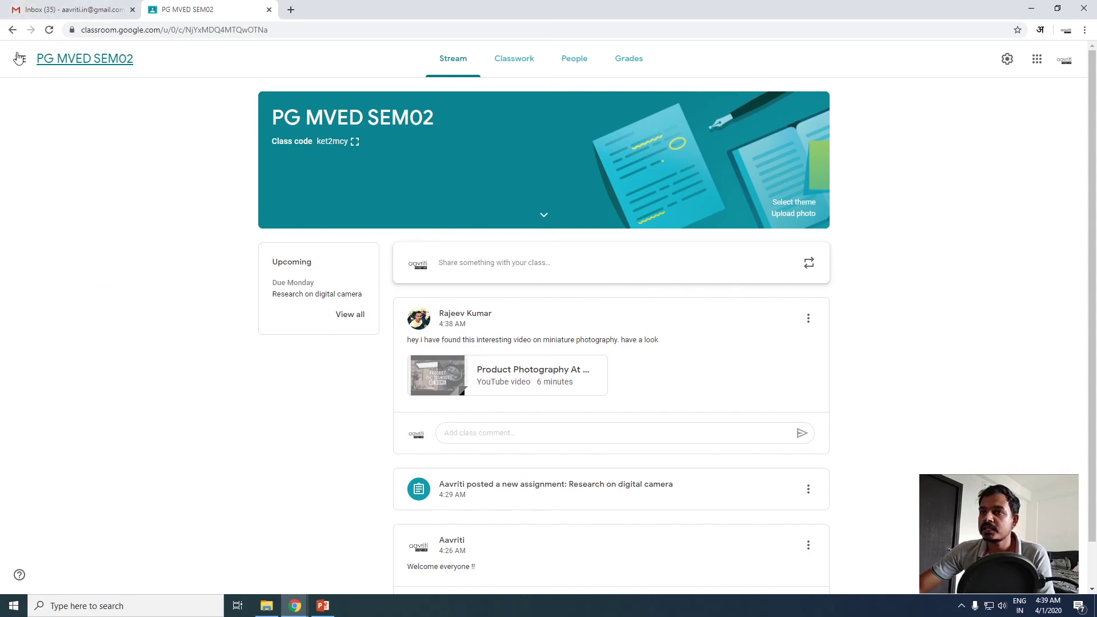
left_click(21, 61)
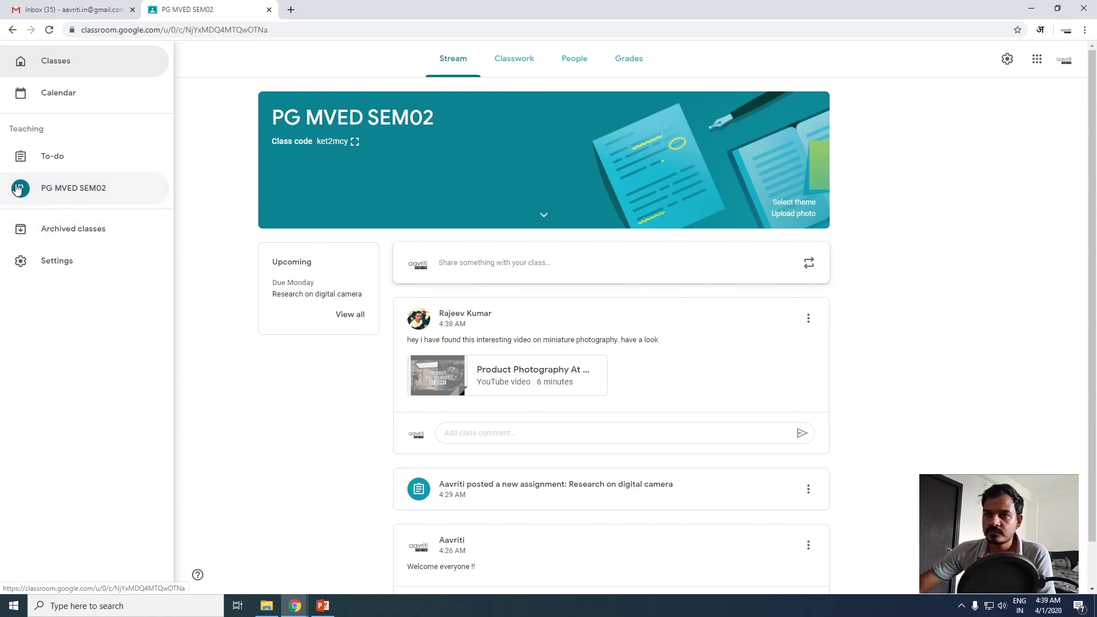
left_click(206, 403)
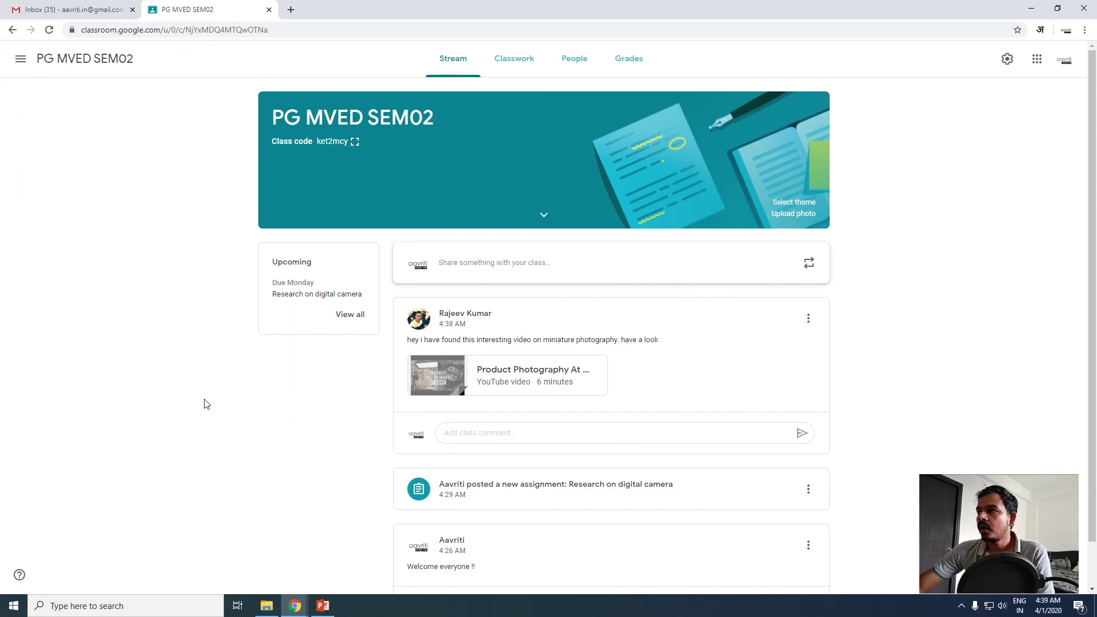